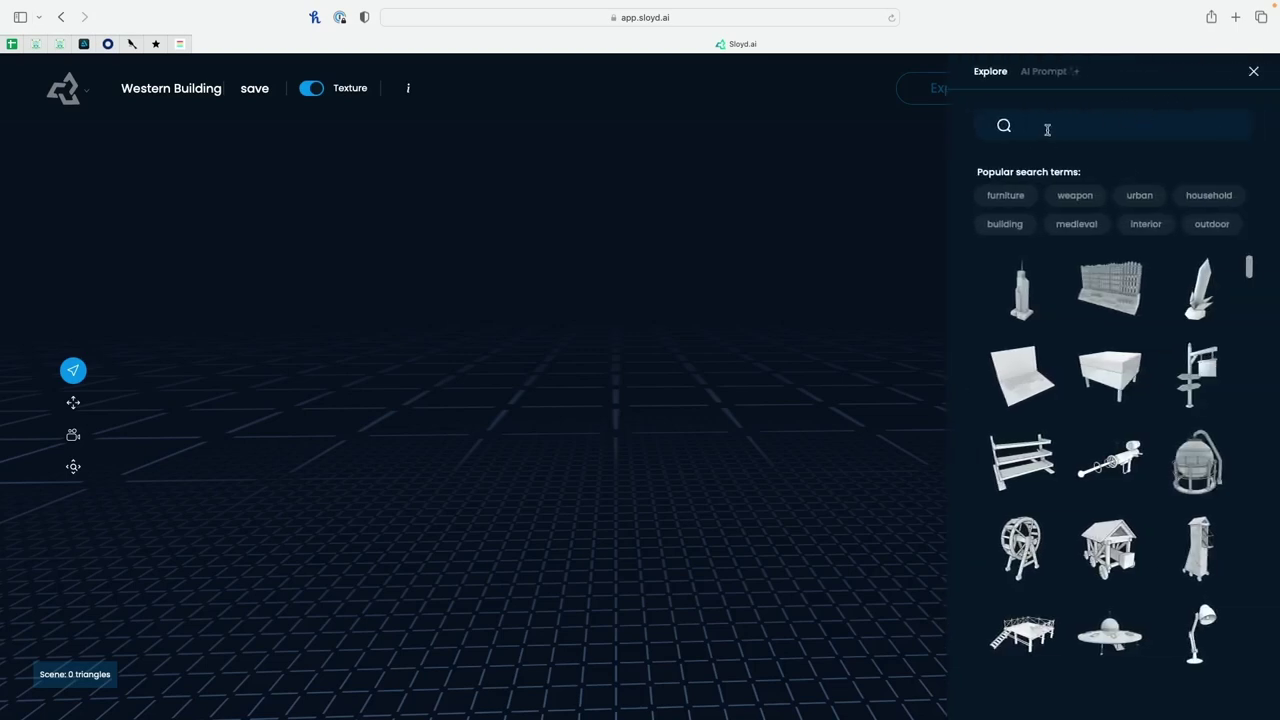
Add the Wild West Buildings object from the object library to the scene and give it an angle main roof
{"action": "key", "text": "Return"}
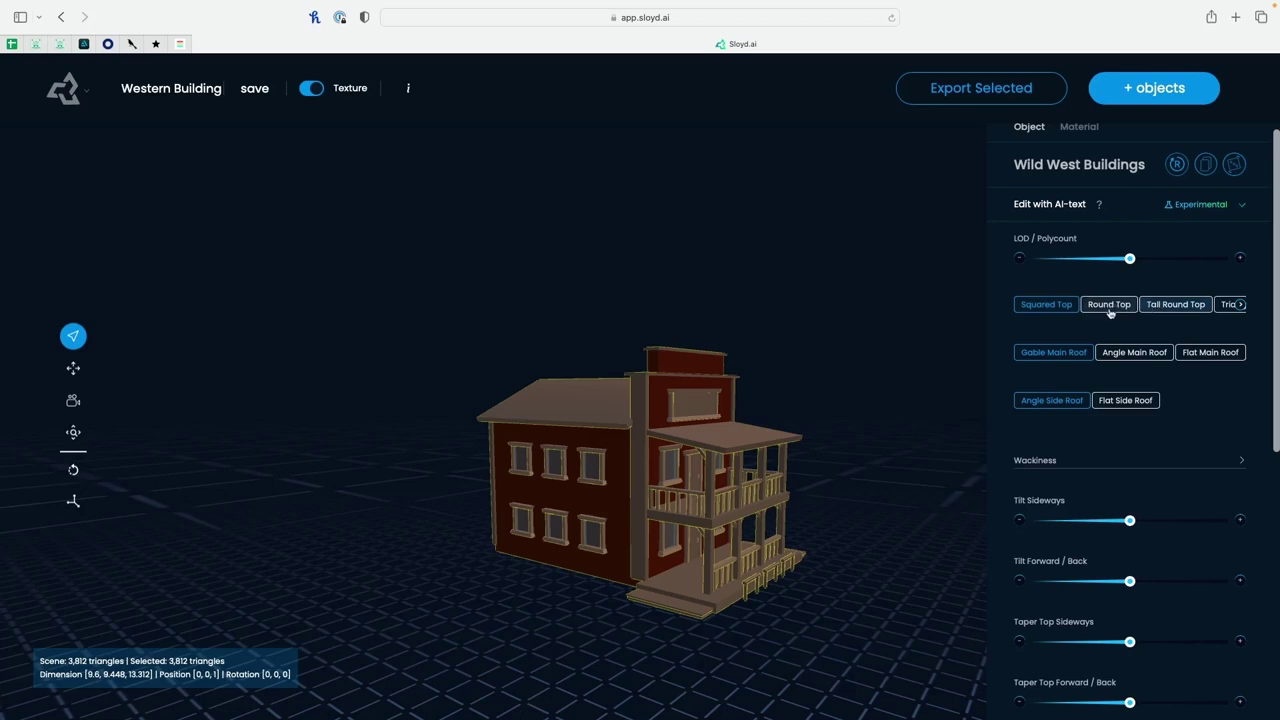
{"action": "left_click", "coordinate": [1109, 352]}
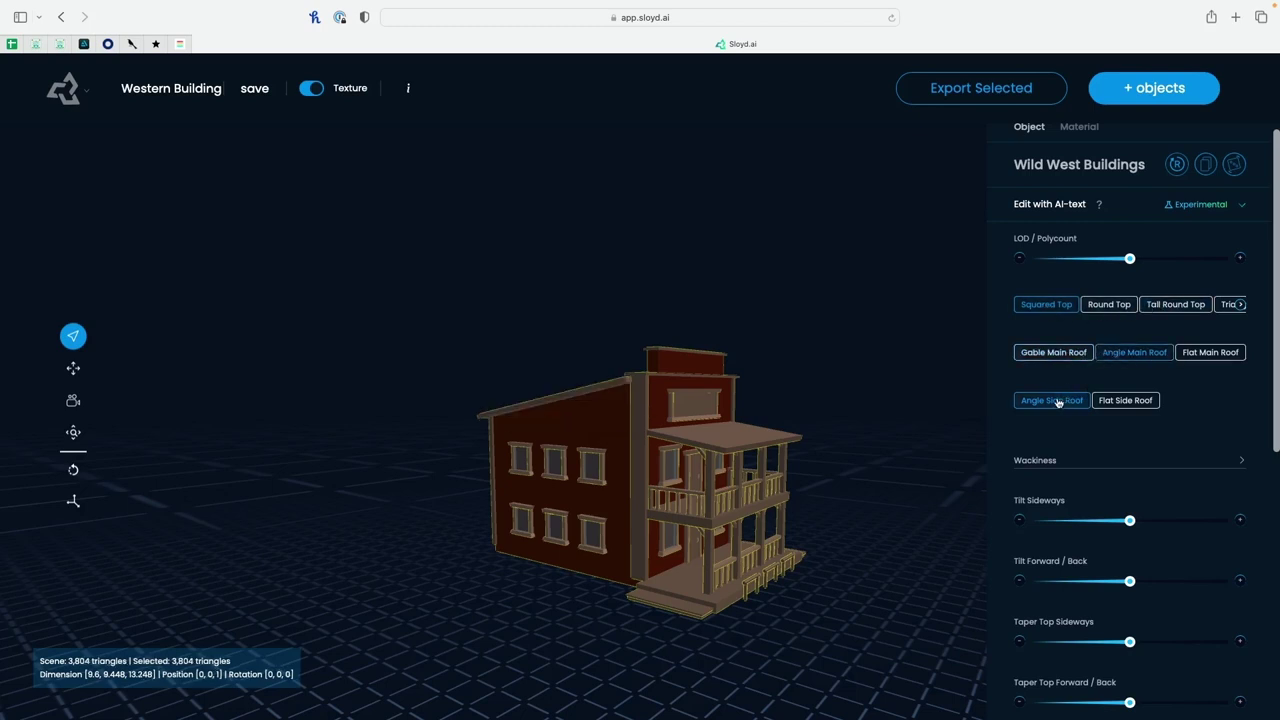
Set the building's Tilt Forward / Back to 55% and slightly raise both Taper Top Sideways and Taper Top Forward / Back
{"action": "scroll", "coordinate": [1061, 456], "scroll_direction": "down", "scroll_amount": 2}
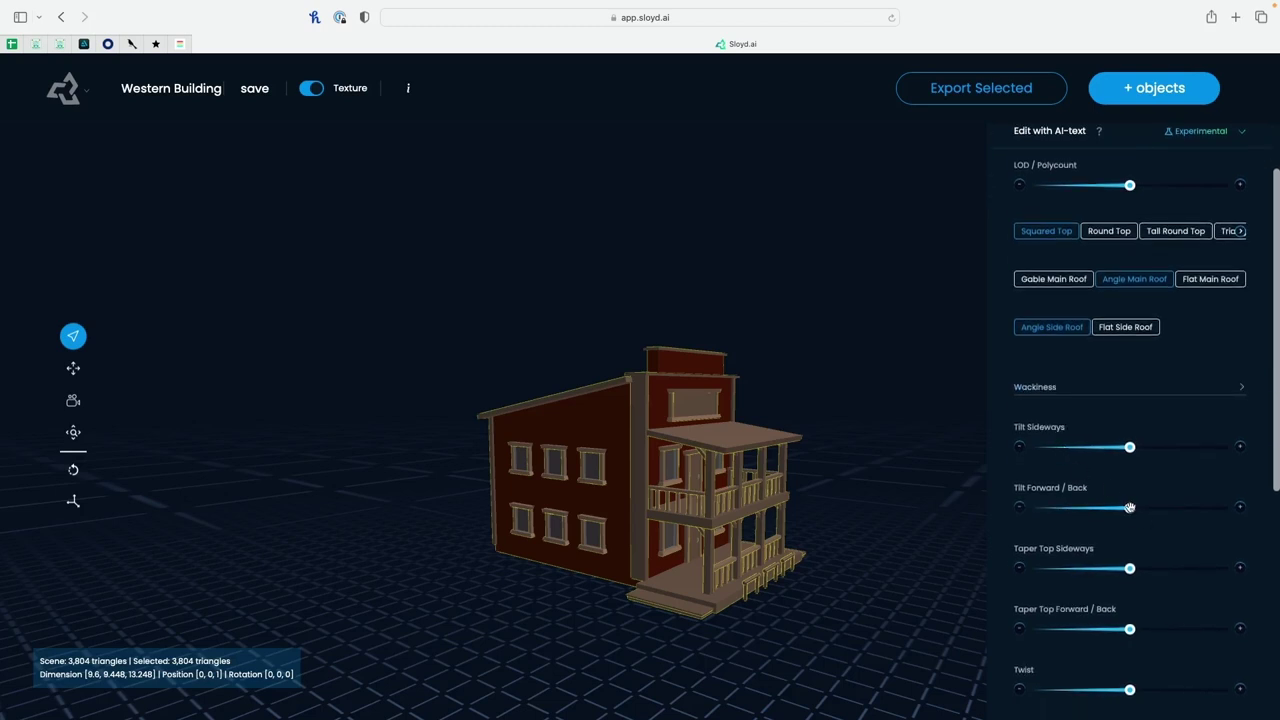
{"action": "left_click_drag", "start_coordinate": [1144, 511], "coordinate": [1141, 507]}
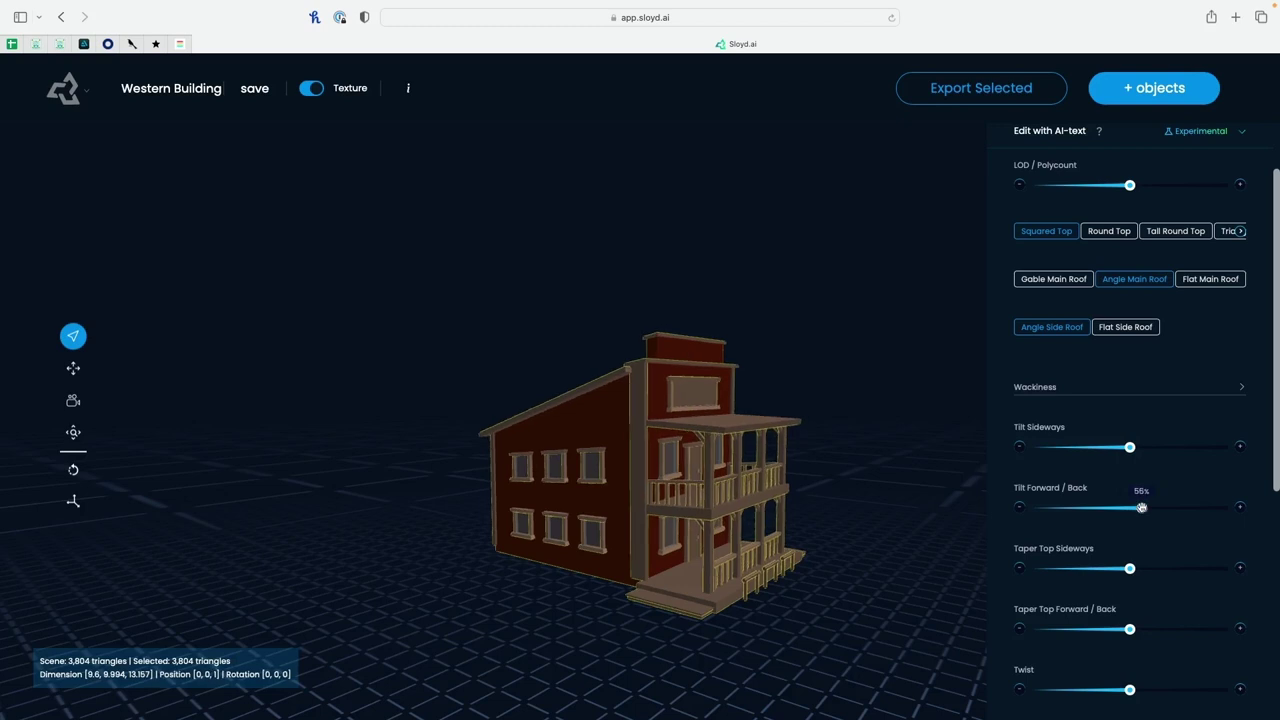
{"action": "scroll", "coordinate": [1097, 510], "scroll_direction": "down", "scroll_amount": 1}
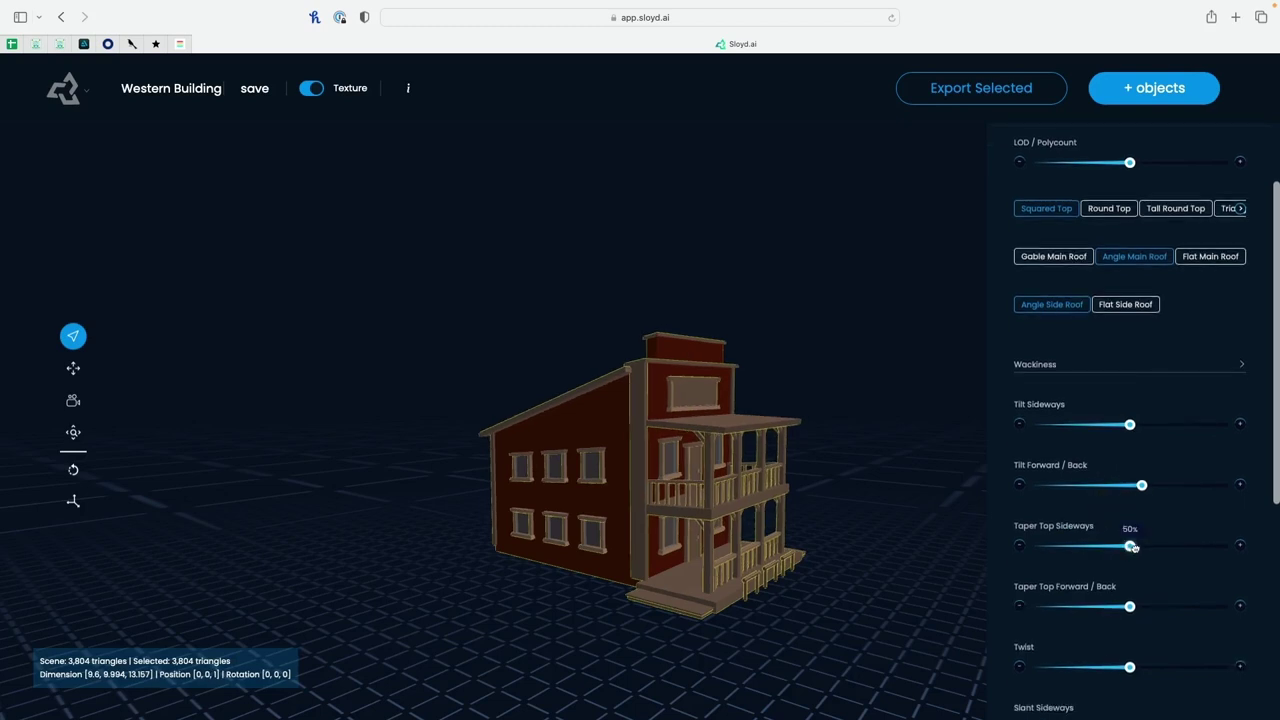
{"action": "left_click_drag", "start_coordinate": [1133, 547], "coordinate": [1139, 548]}
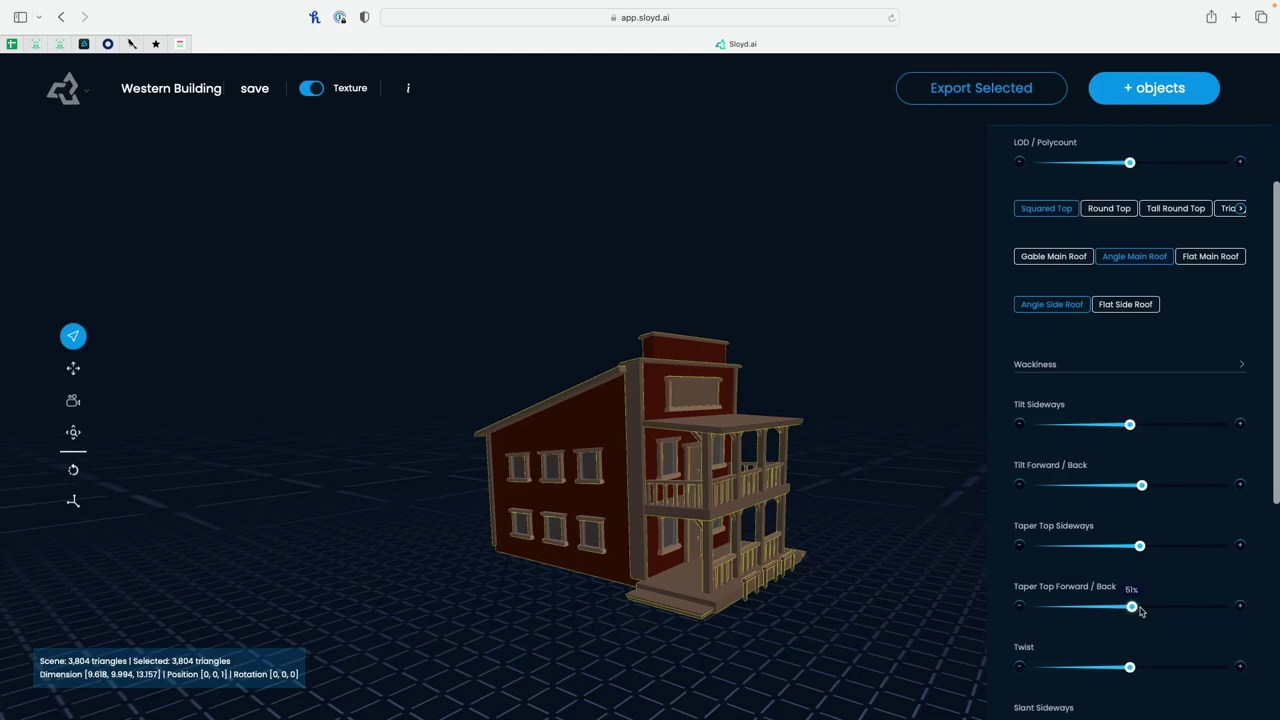
{"action": "left_click_drag", "start_coordinate": [1132, 607], "coordinate": [1144, 607]}
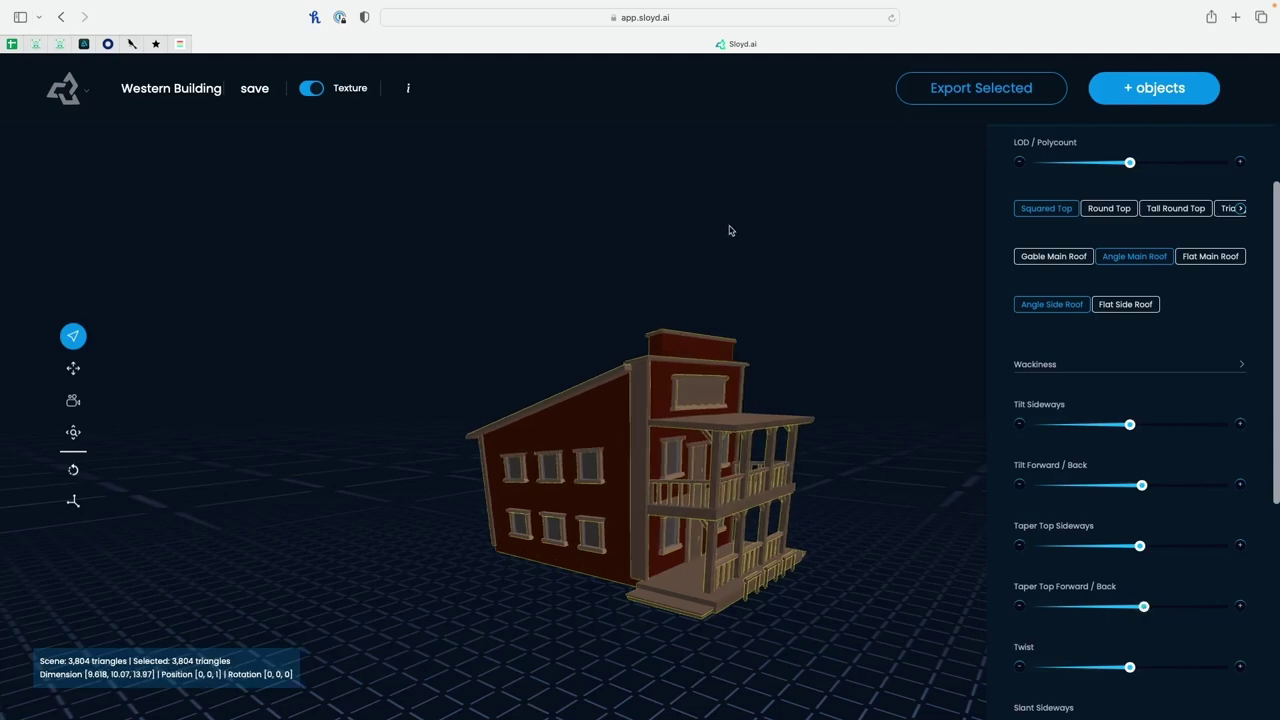
{"action": "left_click_drag", "start_coordinate": [763, 255], "coordinate": [790, 260]}
Adjust the building's dimensions: reduce the width, set the length to 12%, raise the height slightly and shorten the front length
{"action": "scroll", "coordinate": [1000, 520], "scroll_direction": "down", "scroll_amount": 5}
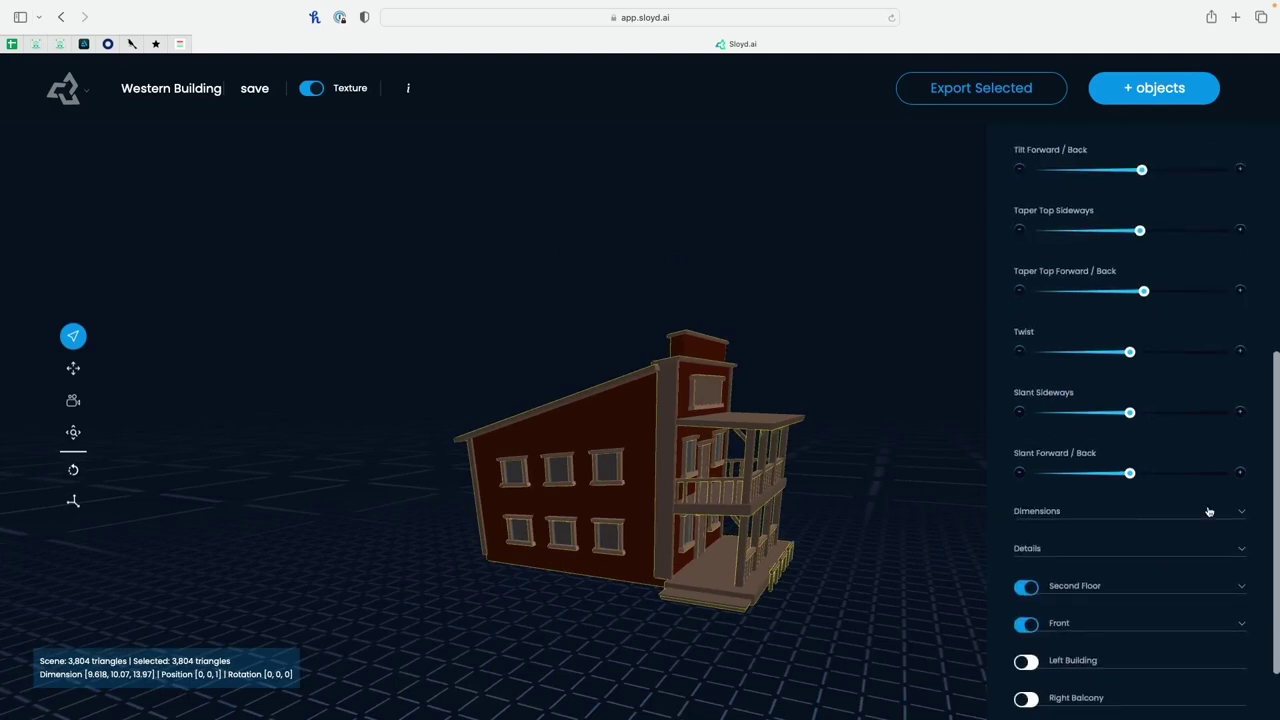
{"action": "scroll", "coordinate": [1131, 508], "scroll_direction": "down", "scroll_amount": 1}
{"action": "left_click_drag", "start_coordinate": [1107, 510], "coordinate": [1096, 510]}
{"action": "left_click_drag", "start_coordinate": [753, 336], "coordinate": [814, 404]}
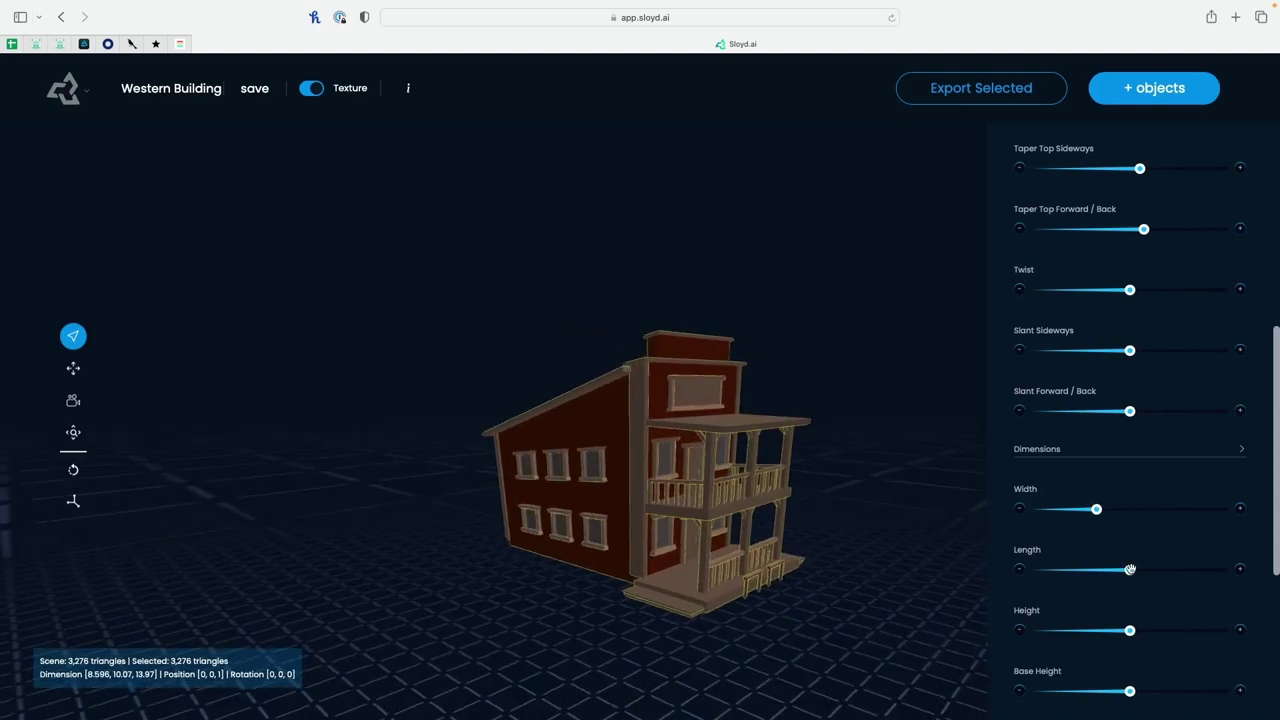
{"action": "left_click_drag", "start_coordinate": [1063, 569], "coordinate": [1057, 569]}
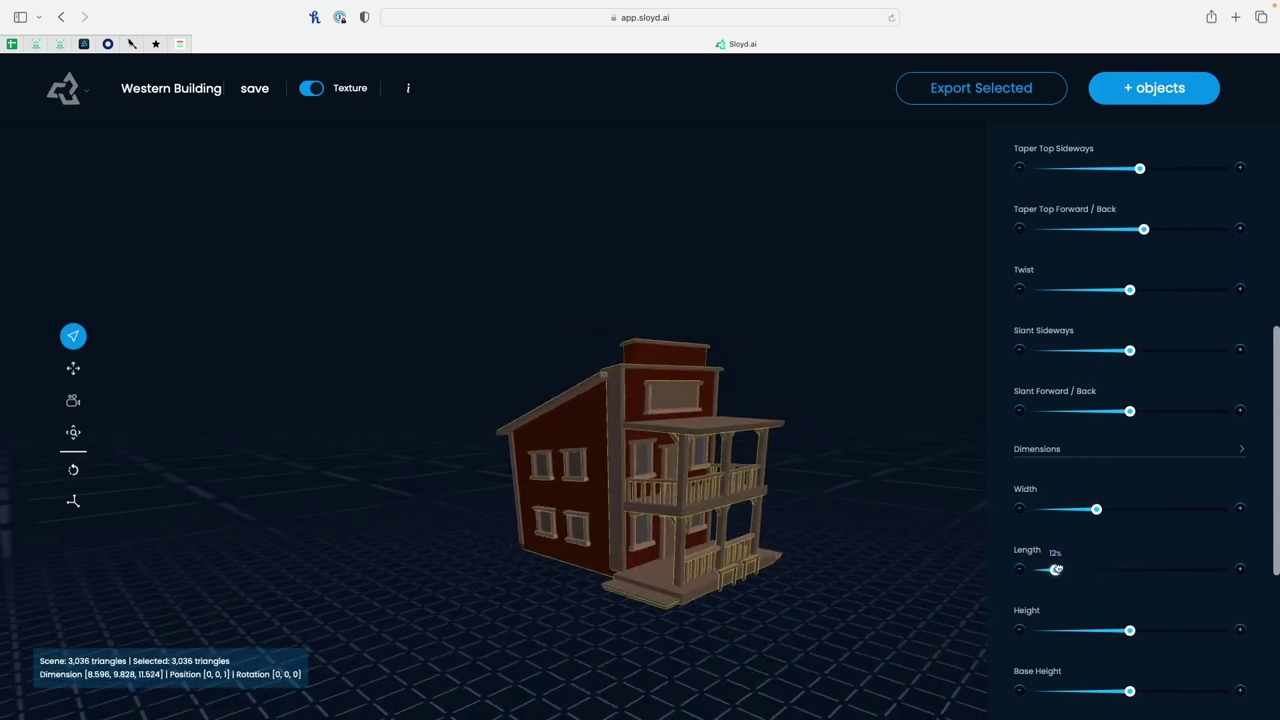
{"action": "left_click_drag", "start_coordinate": [808, 331], "coordinate": [745, 321]}
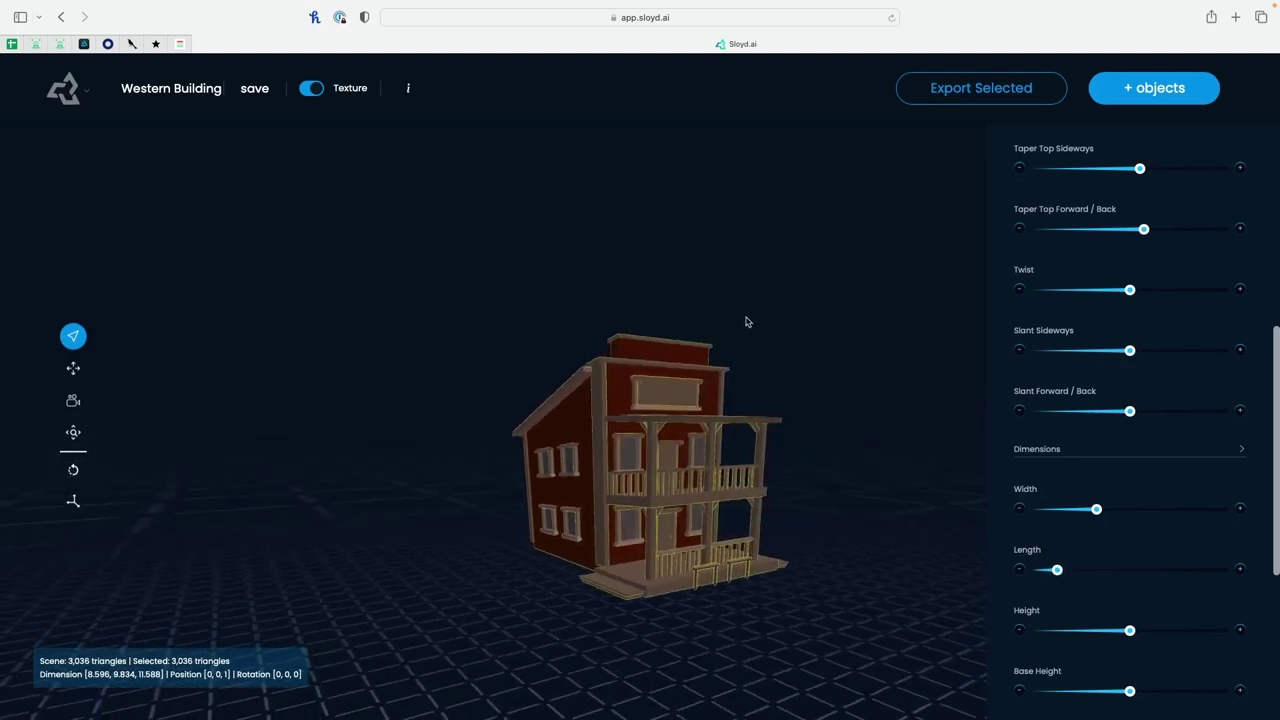
{"action": "left_click_drag", "start_coordinate": [1134, 632], "coordinate": [1139, 631]}
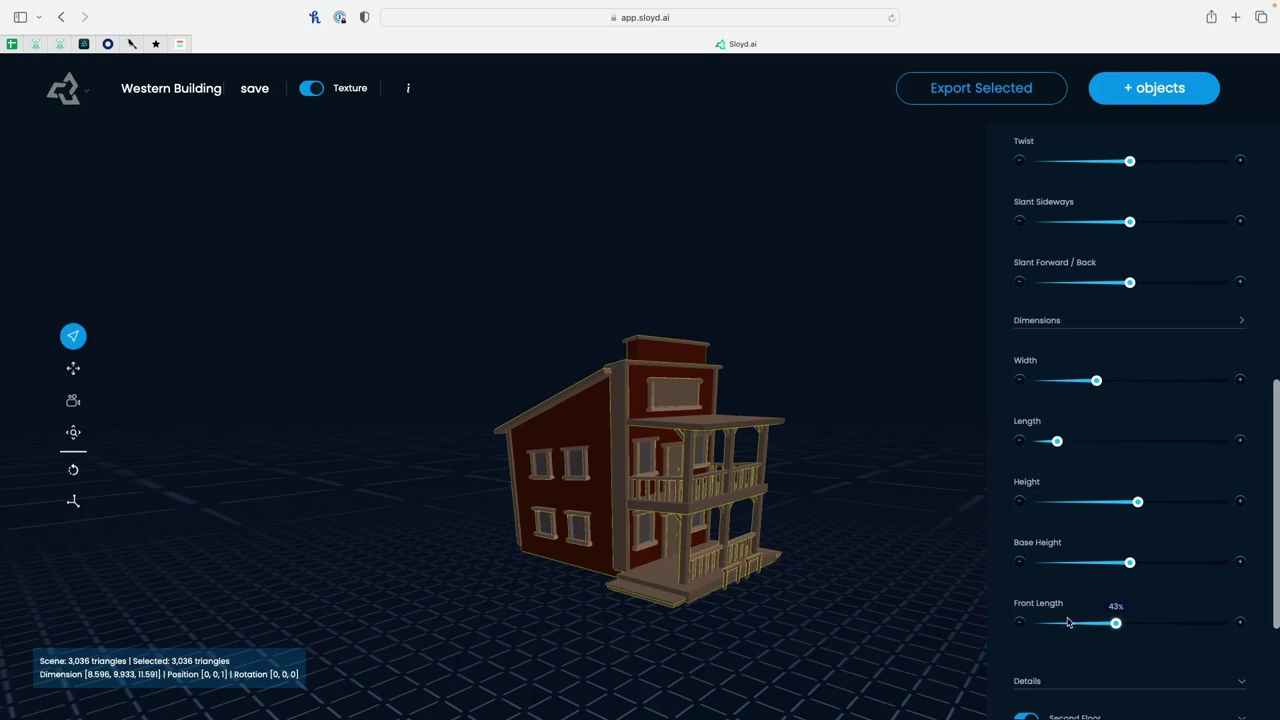
{"action": "left_click", "coordinate": [1068, 622]}
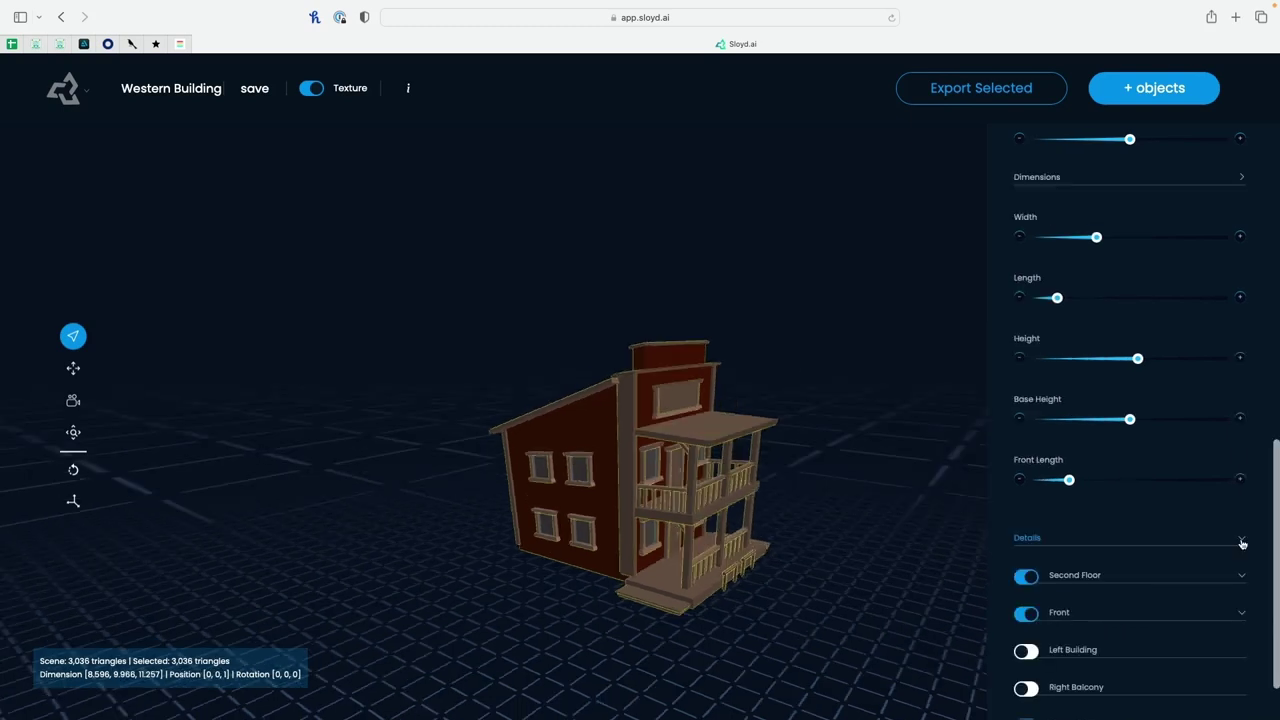
Lower the building's Taper in the Details settings to about 46%
{"action": "left_click", "coordinate": [1243, 543]}
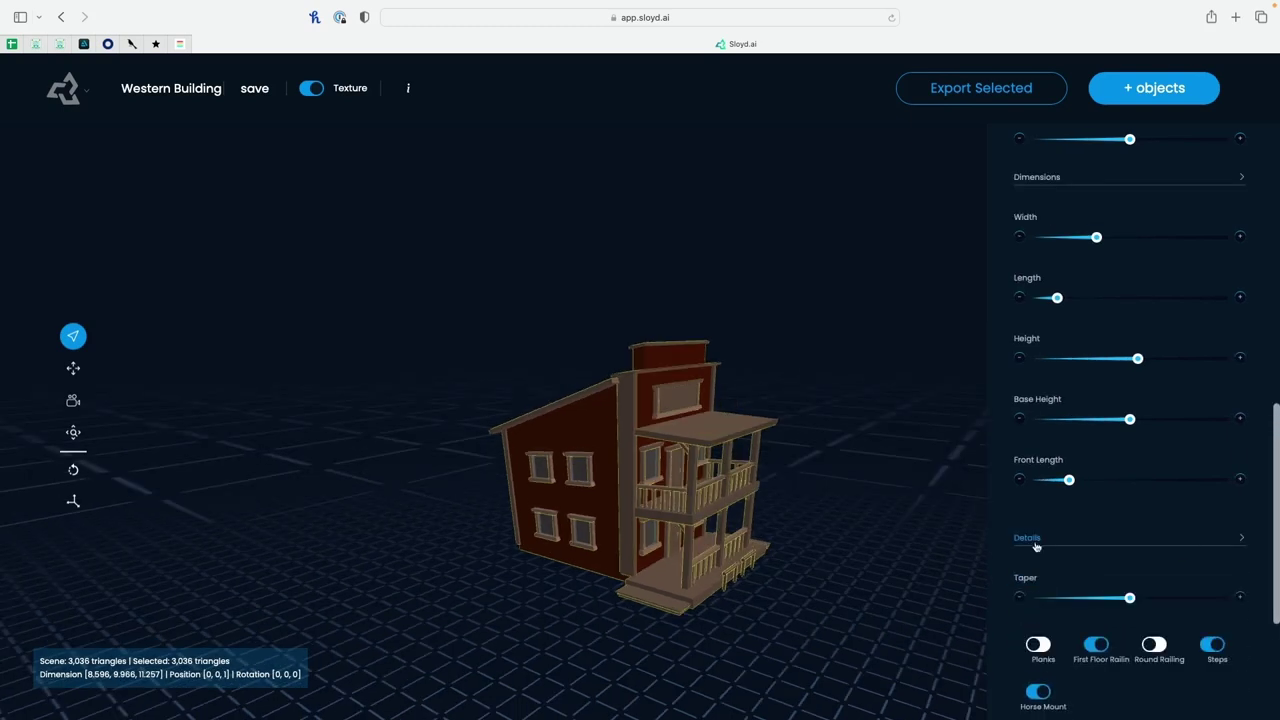
{"action": "scroll", "coordinate": [1010, 543], "scroll_direction": "down", "scroll_amount": 1}
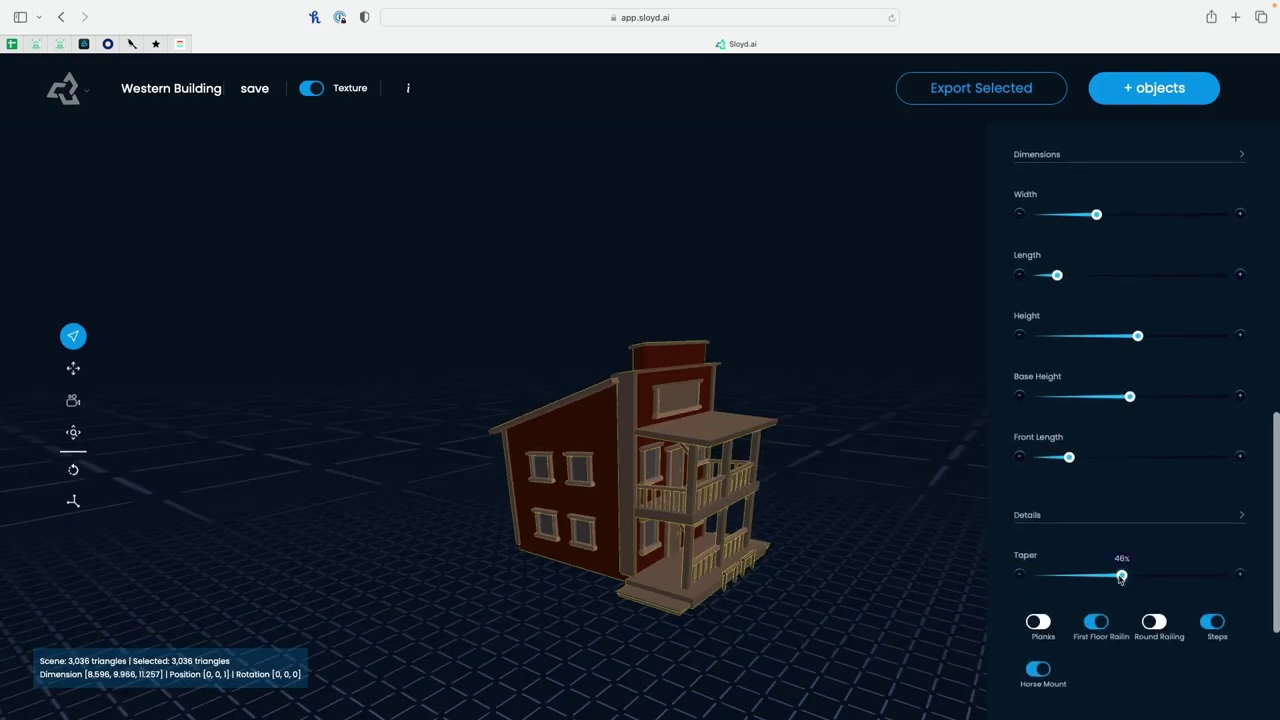
{"action": "left_click", "coordinate": [782, 315]}
{"action": "left_click_drag", "start_coordinate": [828, 360], "coordinate": [722, 381]}
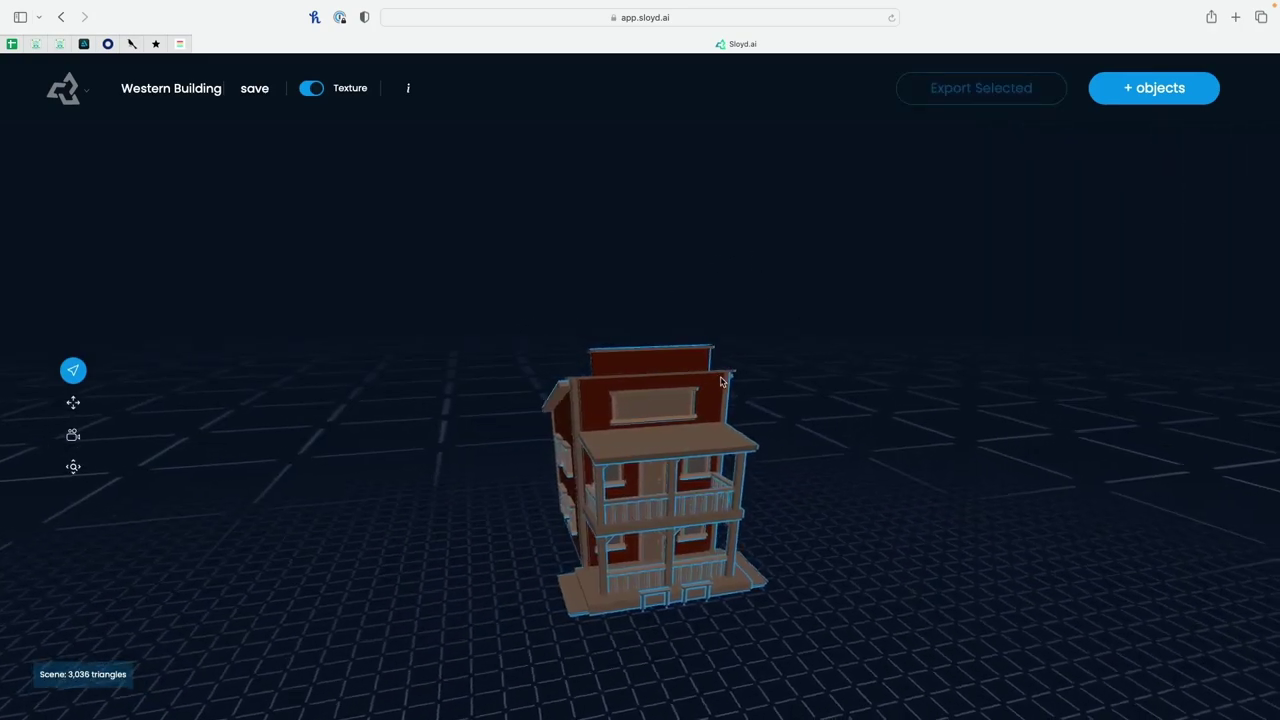
Export the selected building in GLB format
{"action": "left_click", "coordinate": [712, 390]}
{"action": "left_click", "coordinate": [1008, 87]}
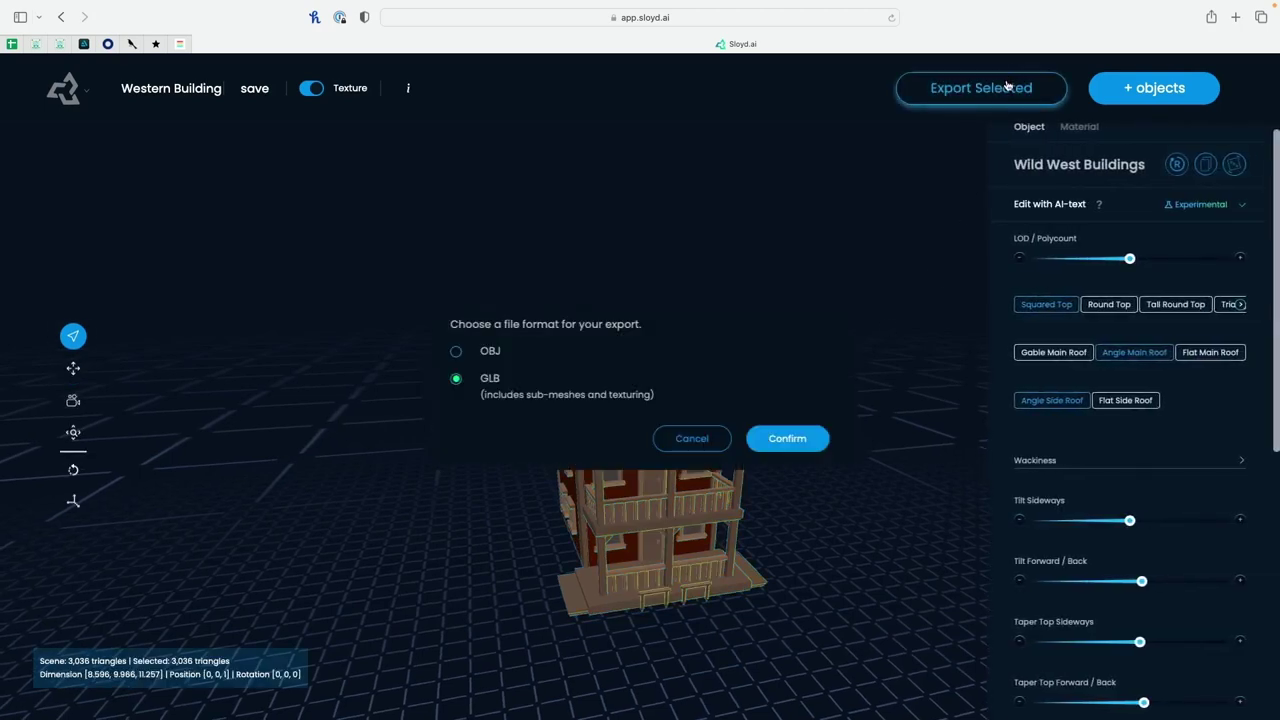
{"action": "left_click", "coordinate": [796, 446]}
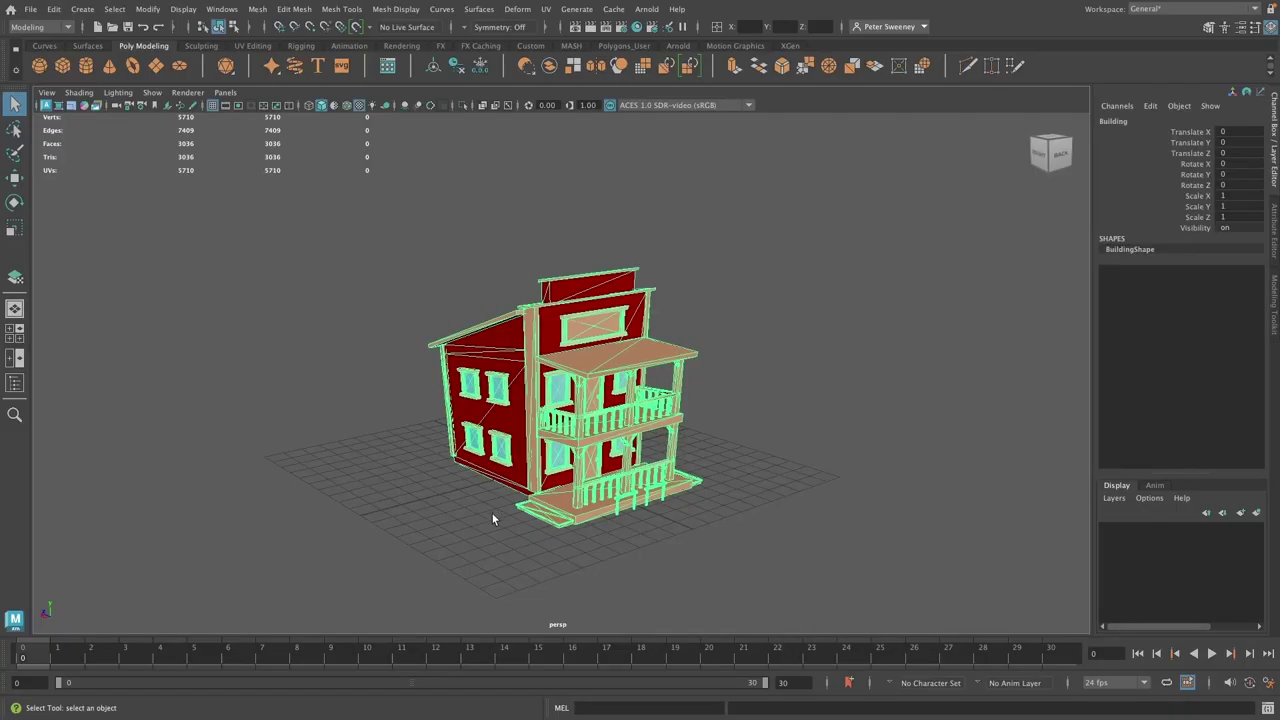
In Maya, split the workspace into two views, with the UV Editor showing the selected building's UVs beside the perspective view
{"action": "mouse_move", "coordinate": [491, 518]}
{"action": "left_mouse_down", "text": "alt"}
{"action": "mouse_move", "coordinate": [377, 511]}
{"action": "mouse_move", "coordinate": [476, 519]}
{"action": "left_mouse_up", "text": "alt"}
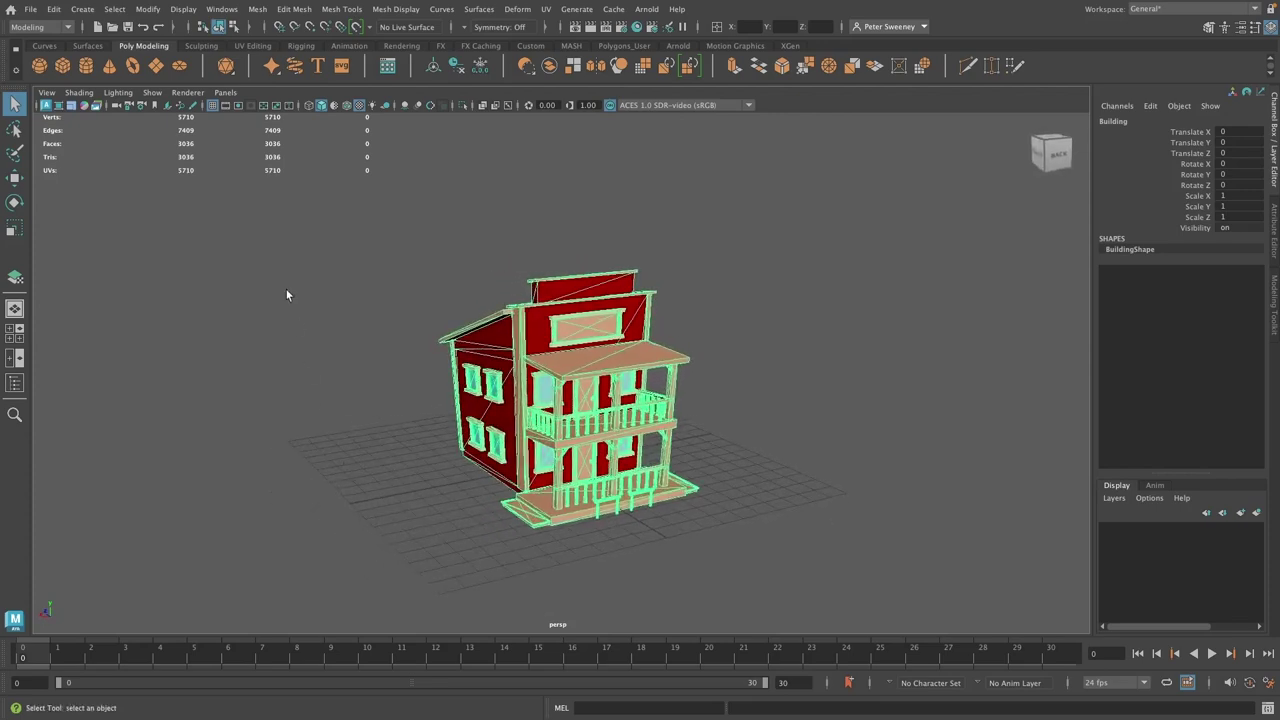
{"action": "left_click", "coordinate": [20, 361]}
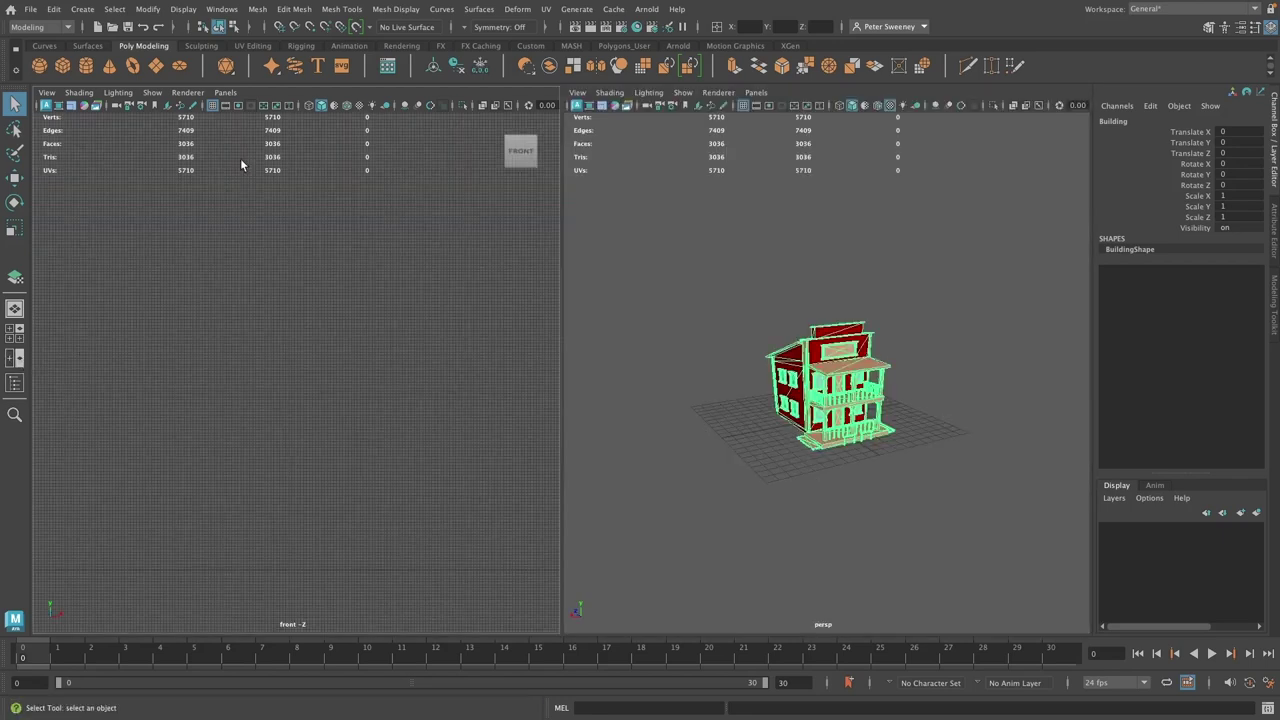
{"action": "left_click", "coordinate": [224, 92]}
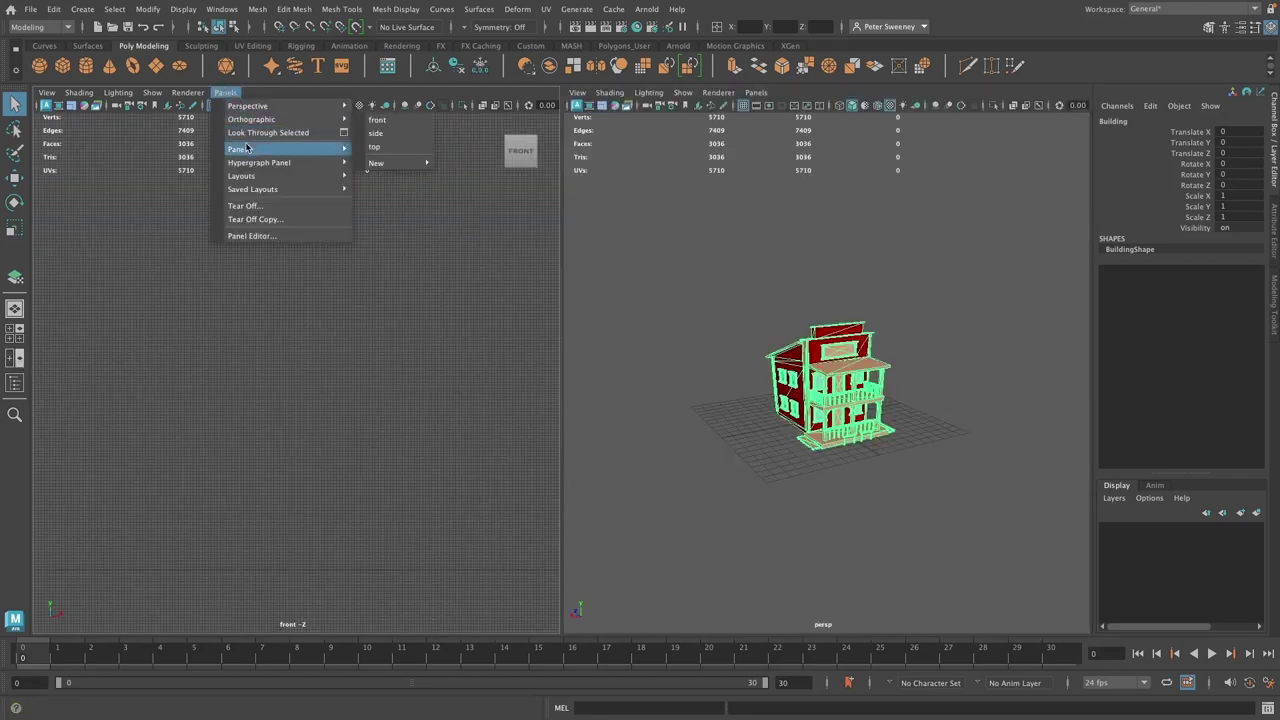
{"action": "mouse_move", "coordinate": [245, 149]}
{"action": "left_click", "coordinate": [407, 425]}
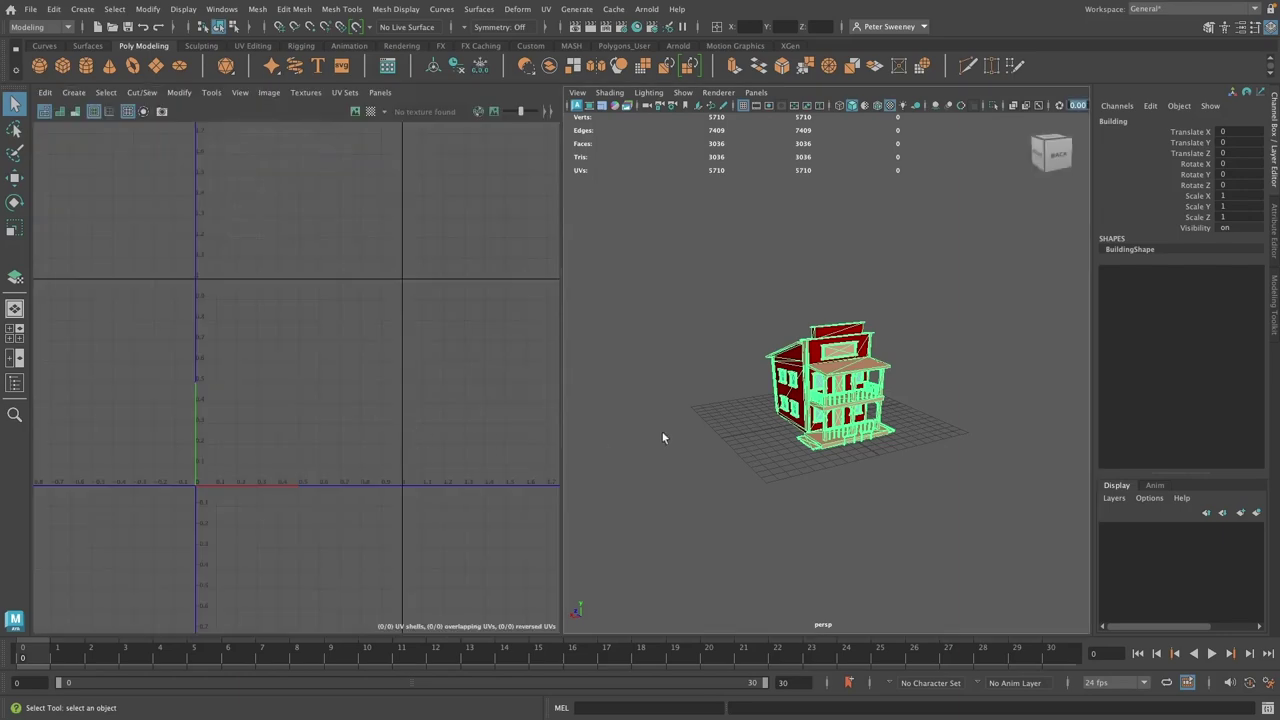
{"action": "left_click_drag", "start_coordinate": [636, 435], "coordinate": [660, 445], "text": "alt"}
{"action": "scroll", "coordinate": [441, 422], "scroll_direction": "up", "scroll_amount": 1}
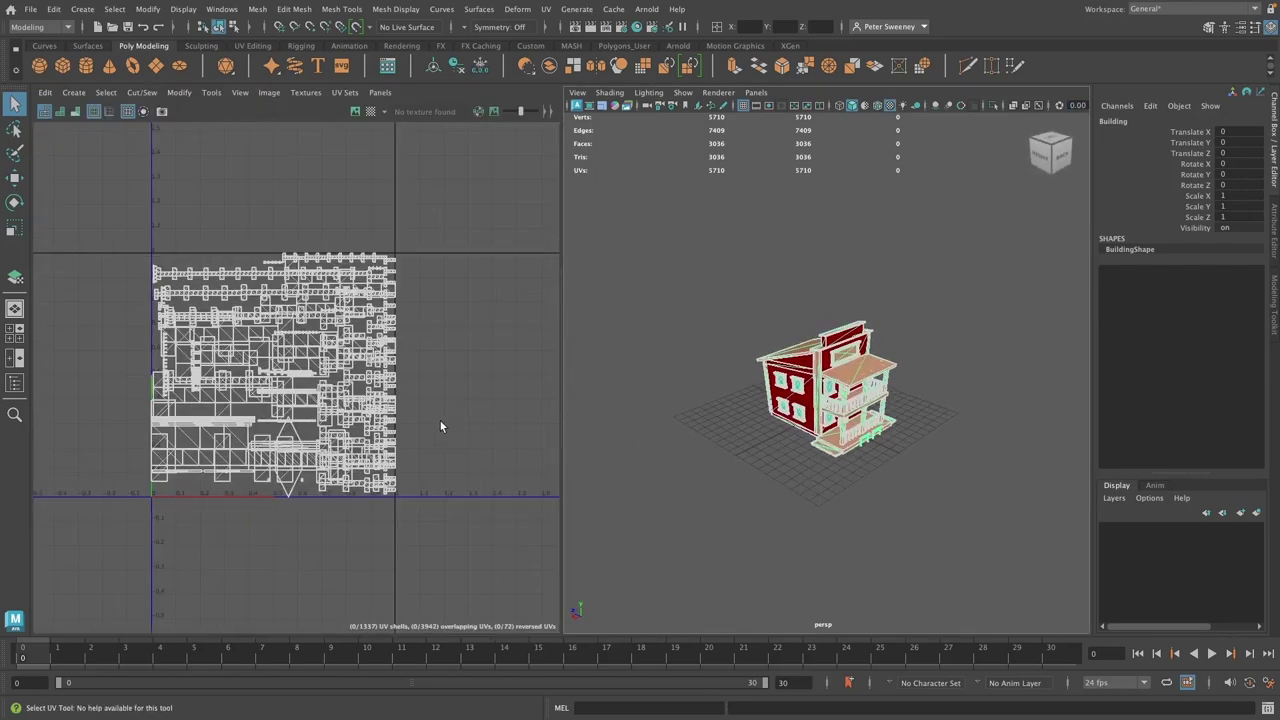
{"action": "left_click", "coordinate": [744, 438]}
{"action": "left_click", "coordinate": [816, 406]}
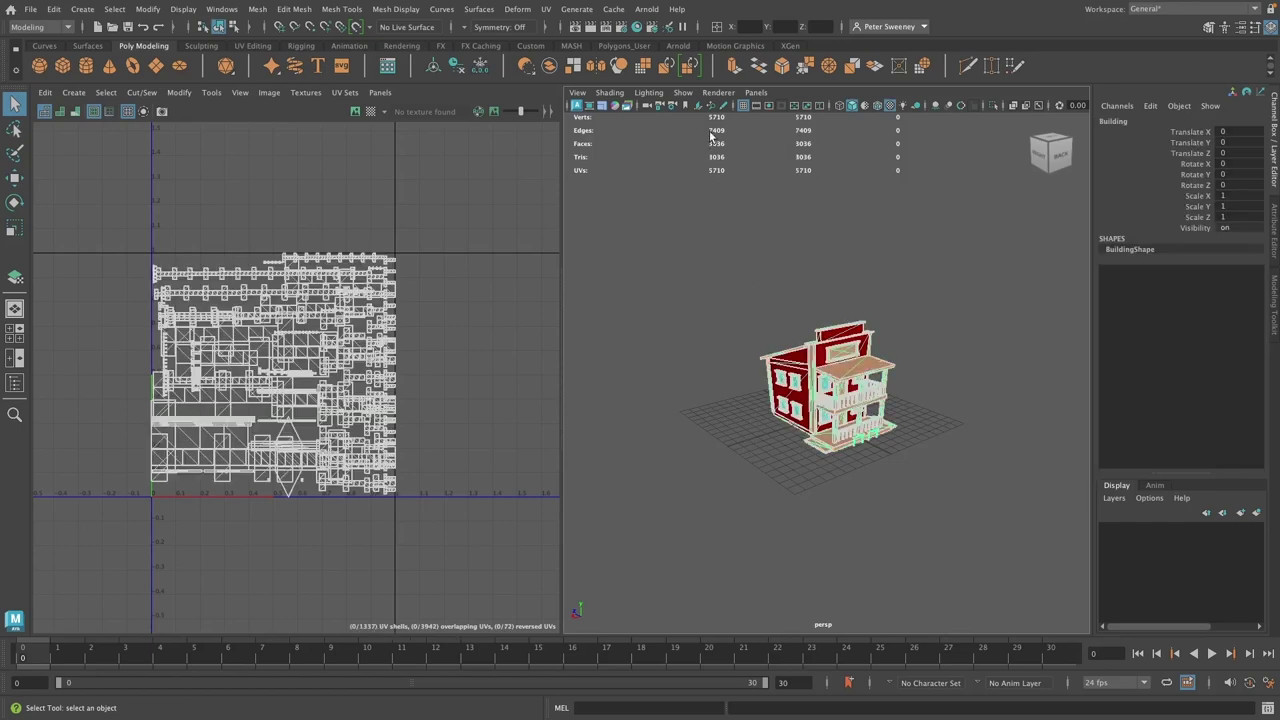
Replace the perspective view with the Hypershade beside the UV Editor
{"action": "left_click", "coordinate": [757, 92]}
{"action": "mouse_move", "coordinate": [787, 148]}
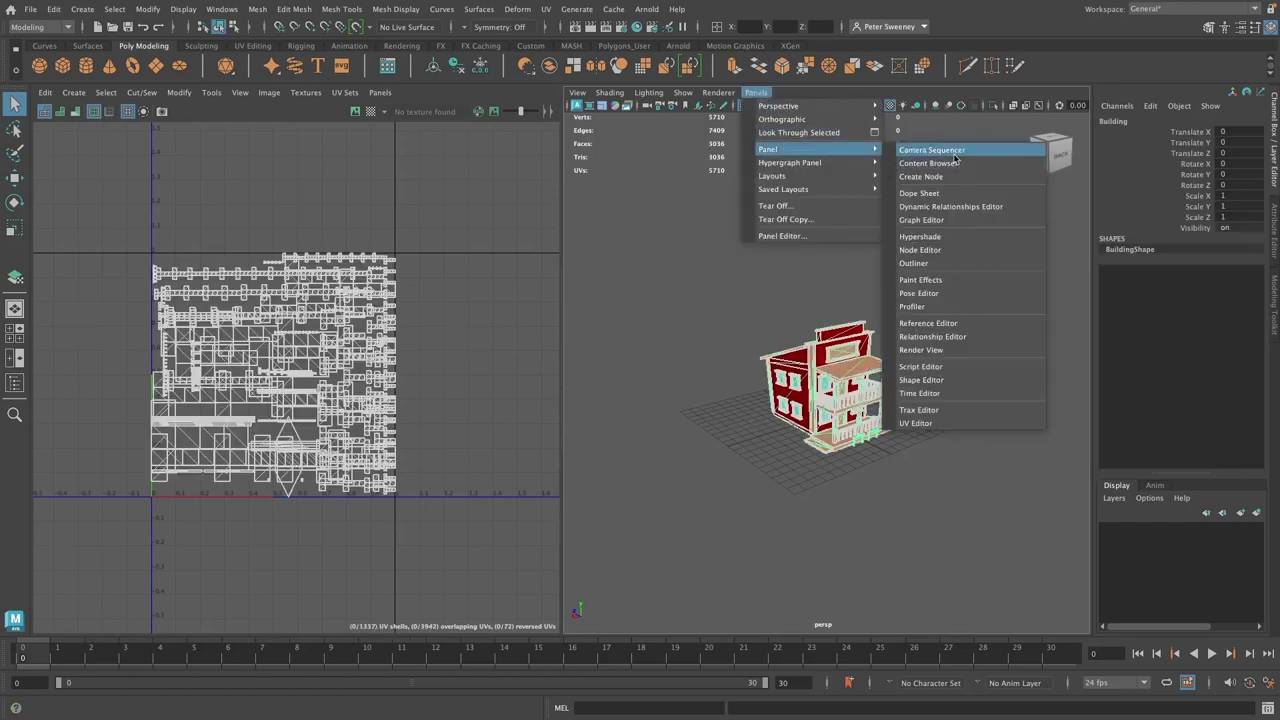
{"action": "left_click", "coordinate": [937, 236]}
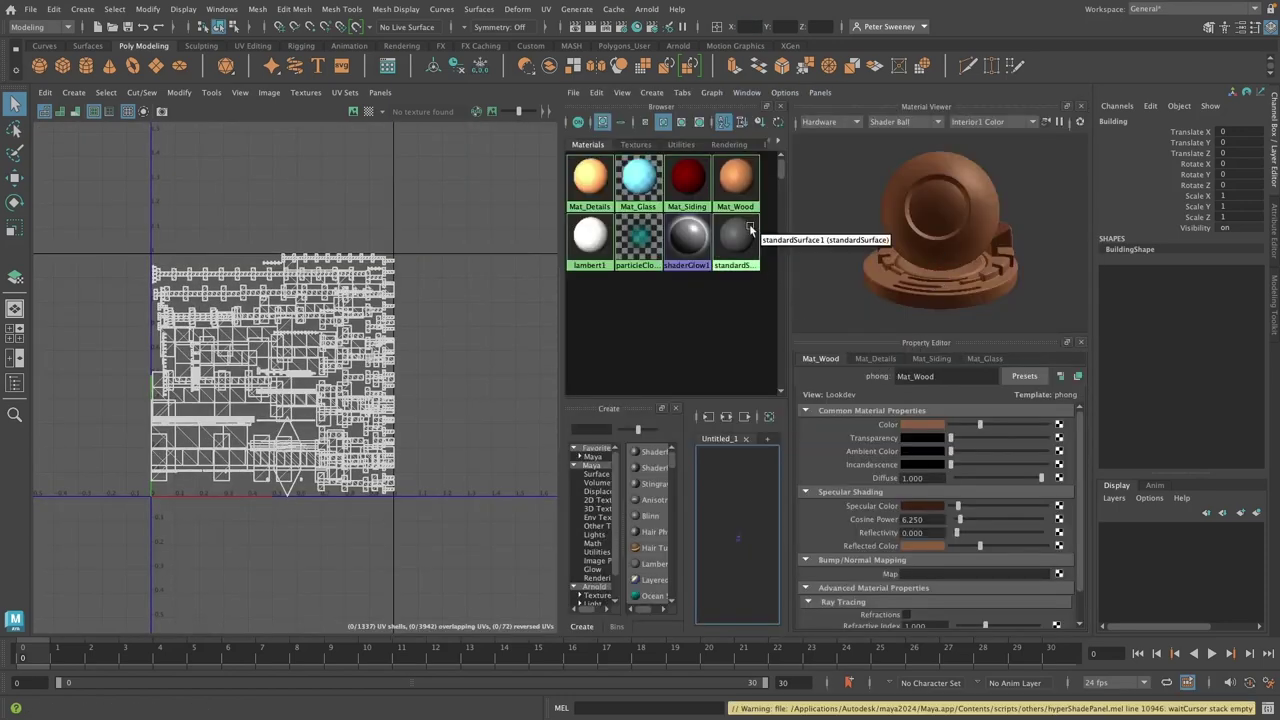
Select the faces using the Mat_Details material and move their UVs to the right, clear of the 0–1 UV tile
{"action": "left_click", "coordinate": [590, 180]}
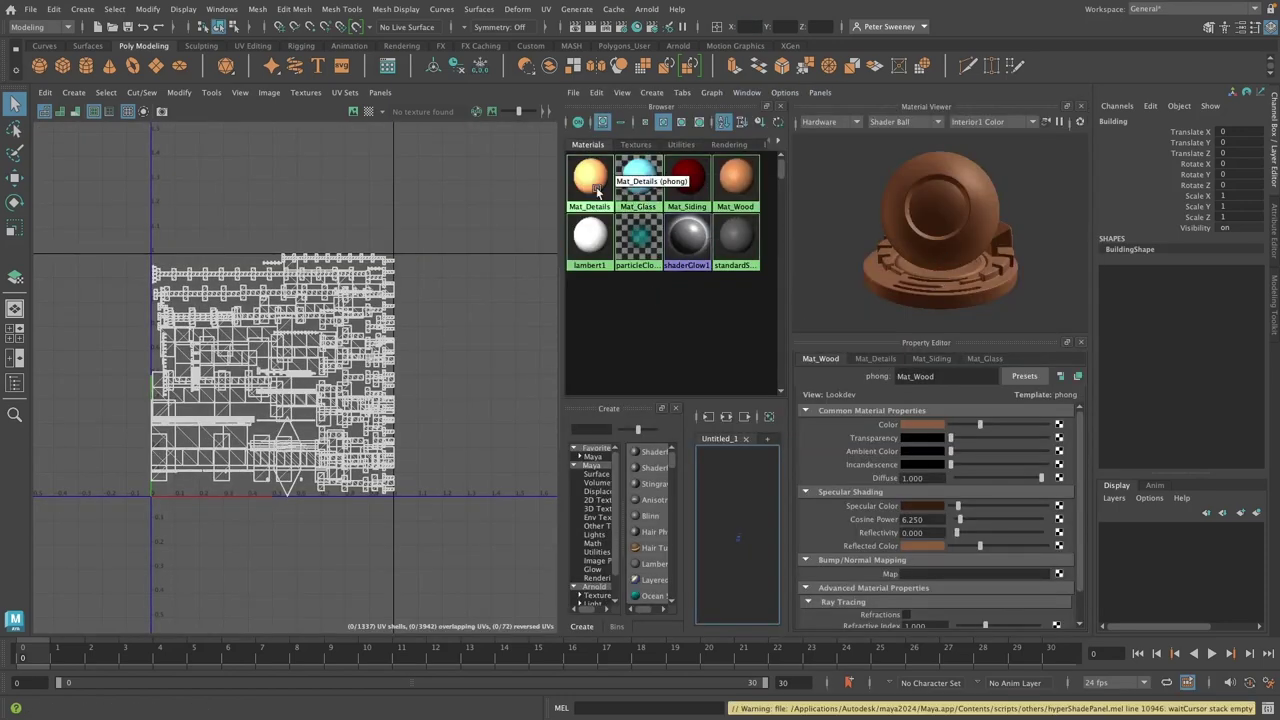
{"action": "right_click_drag", "start_coordinate": [591, 186], "coordinate": [663, 188]}
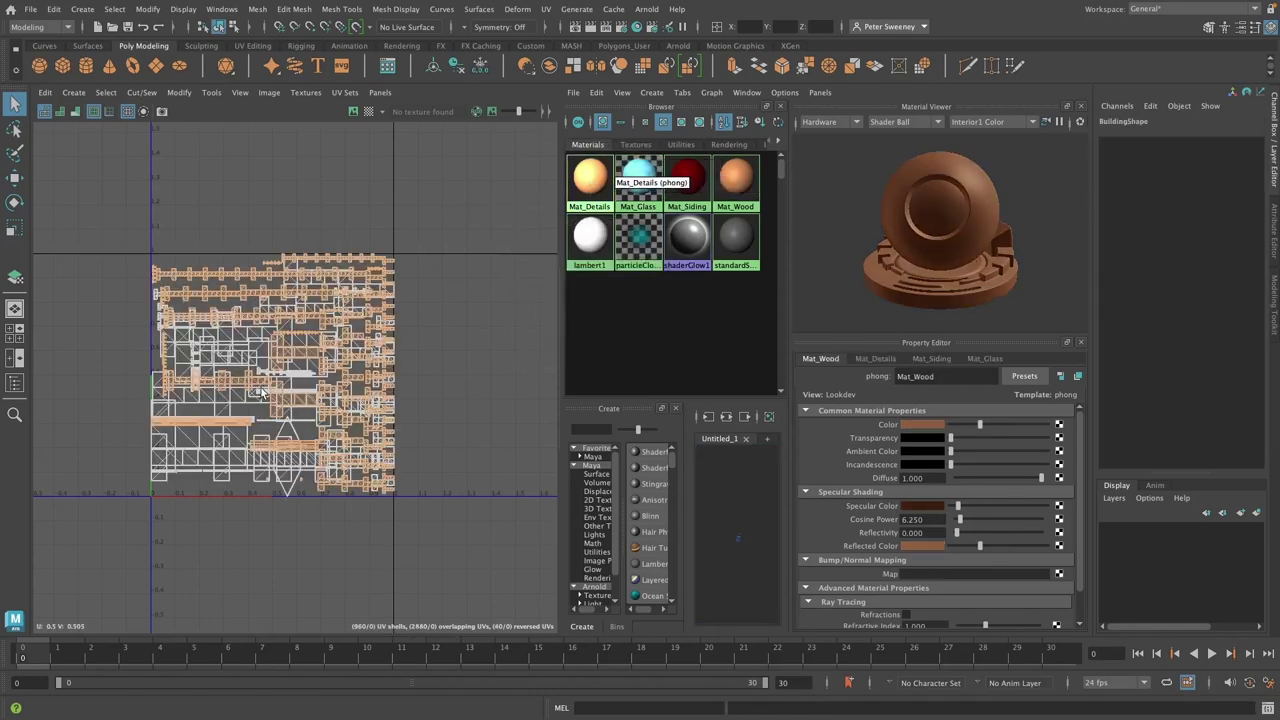
{"action": "key", "text": "w"}
{"action": "scroll", "coordinate": [262, 392], "scroll_direction": "down", "scroll_amount": 5}
{"action": "left_click_drag", "start_coordinate": [262, 392], "coordinate": [485, 392]}
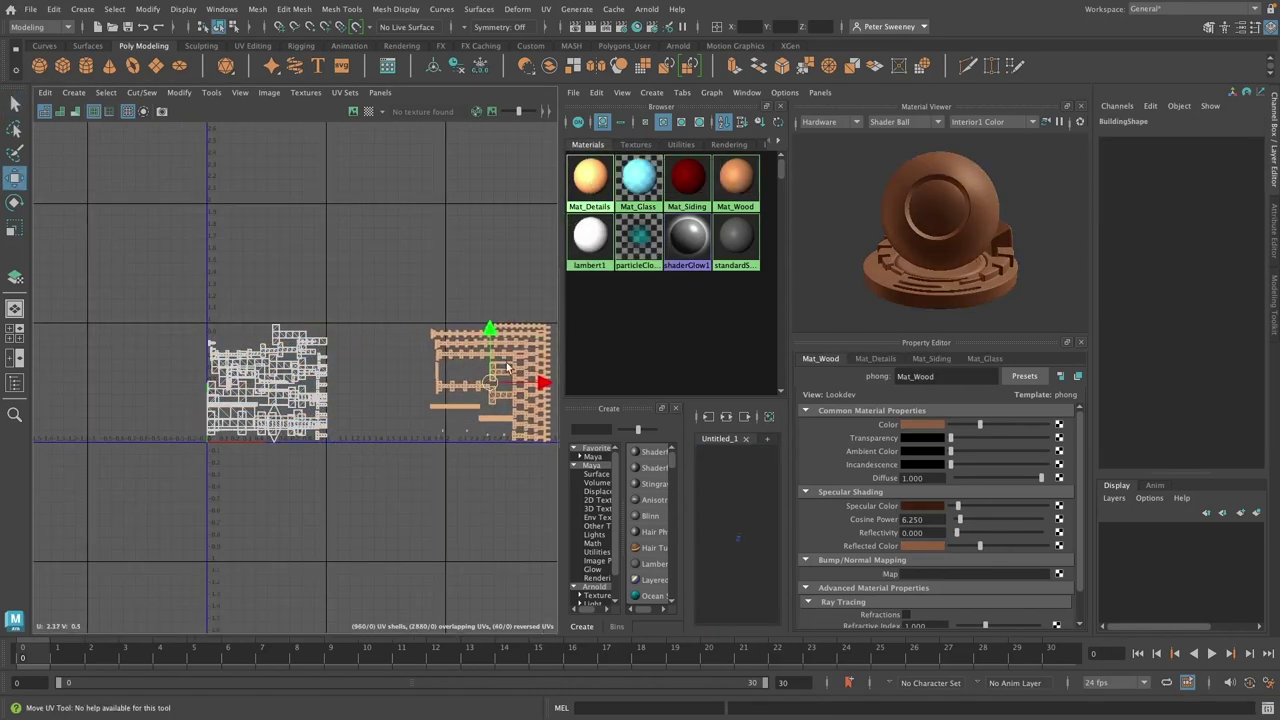
Select the faces using Mat_Glass and move their UVs straight down below the 0–1 UV tile
{"action": "left_click", "coordinate": [643, 188]}
{"action": "right_click_drag", "start_coordinate": [650, 197], "coordinate": [741, 204]}
{"action": "left_click_drag", "start_coordinate": [268, 374], "coordinate": [267, 552]}
Move the Mat_Siding UVs to the lower left of the 0–1 UV tile and the Mat_Wood UVs to its upper left
{"action": "right_click_drag", "start_coordinate": [691, 197], "coordinate": [757, 193]}
{"action": "left_click_drag", "start_coordinate": [267, 402], "coordinate": [97, 505]}
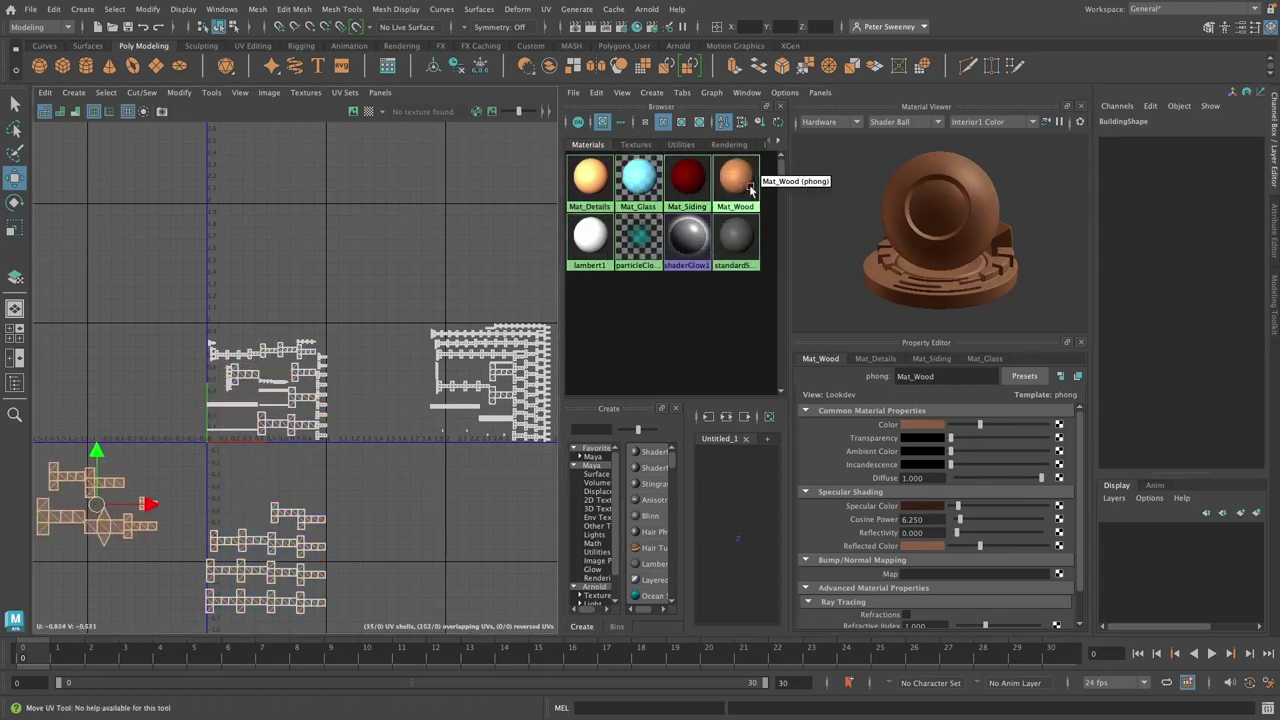
{"action": "right_click_drag", "start_coordinate": [747, 188], "coordinate": [812, 184]}
{"action": "left_click_drag", "start_coordinate": [280, 387], "coordinate": [95, 283]}
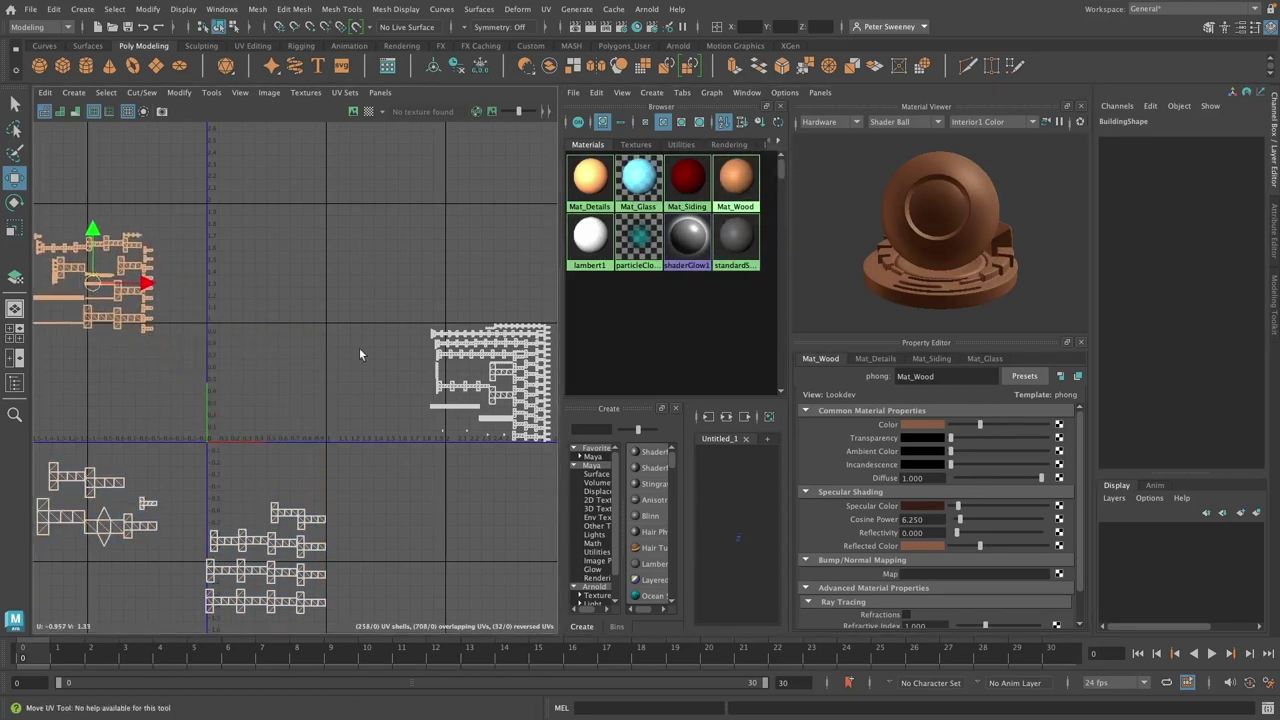
Connect a file texture using Stylized_Wood_Planks_basecolor.png to the Color of the Mat_Siding material
{"action": "left_click", "coordinate": [695, 185]}
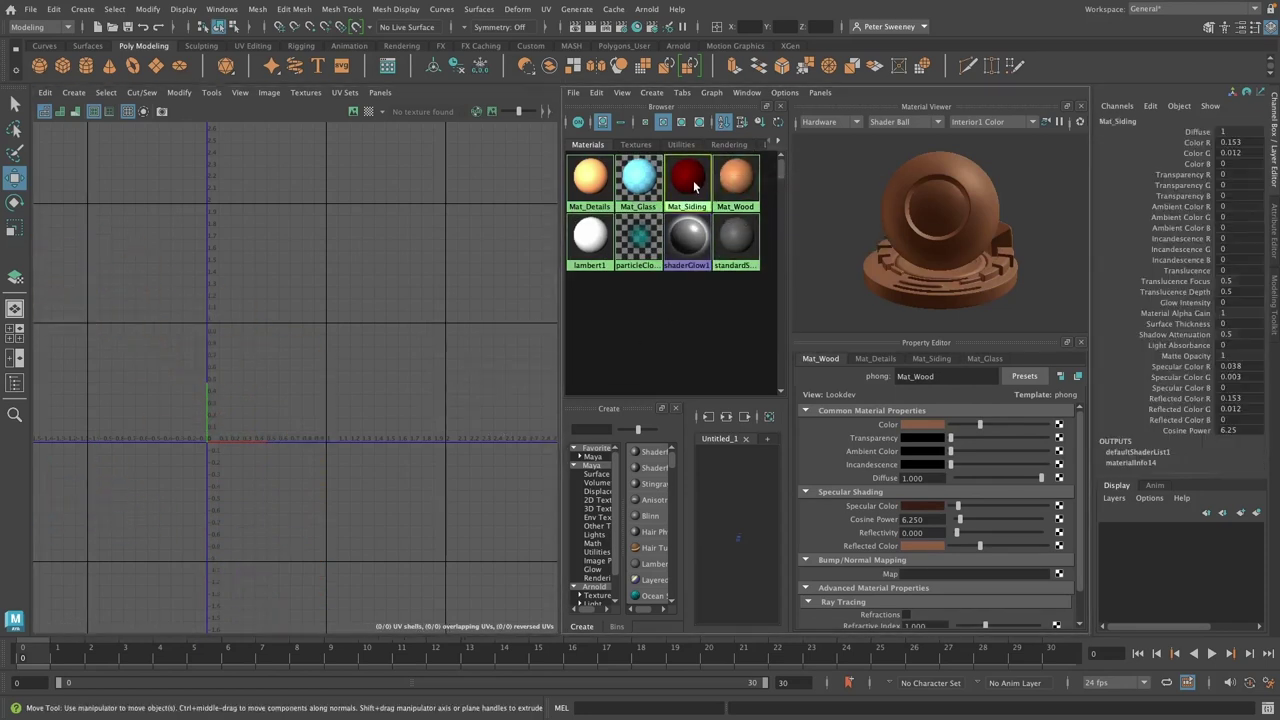
{"action": "left_click", "coordinate": [1059, 424]}
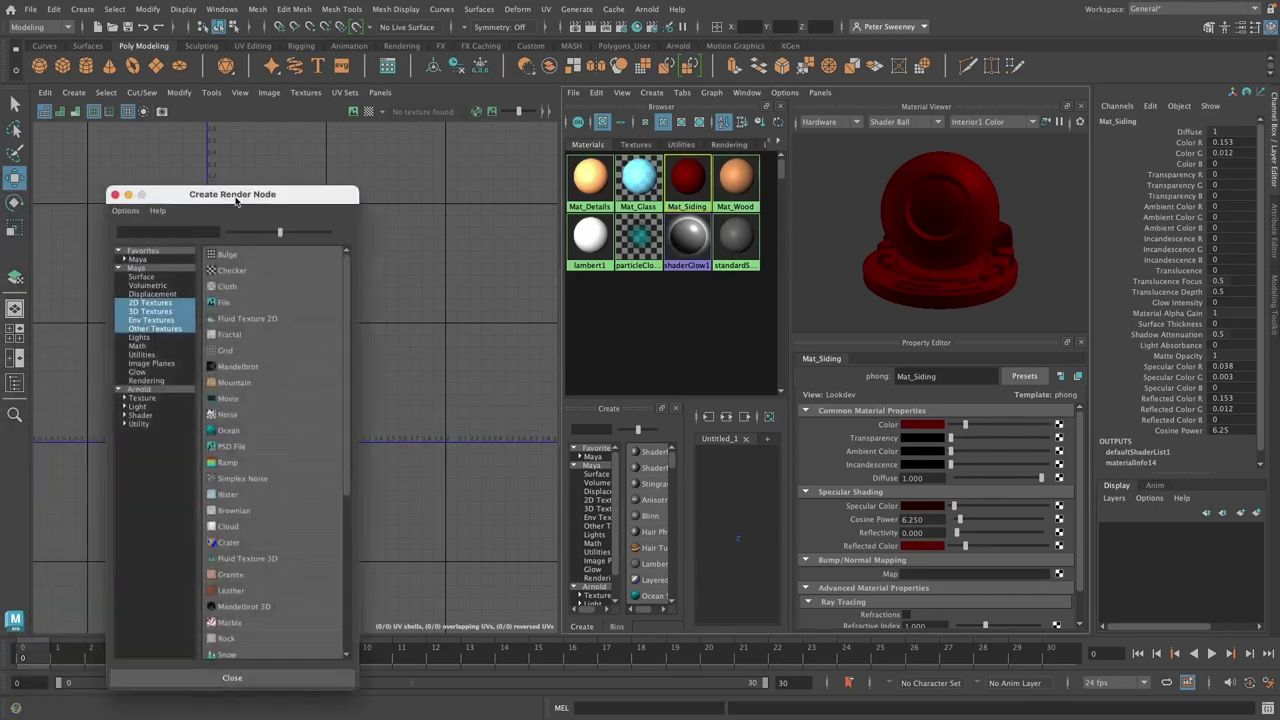
{"action": "left_click_drag", "start_coordinate": [230, 198], "coordinate": [340, 118]}
{"action": "left_click", "coordinate": [320, 221]}
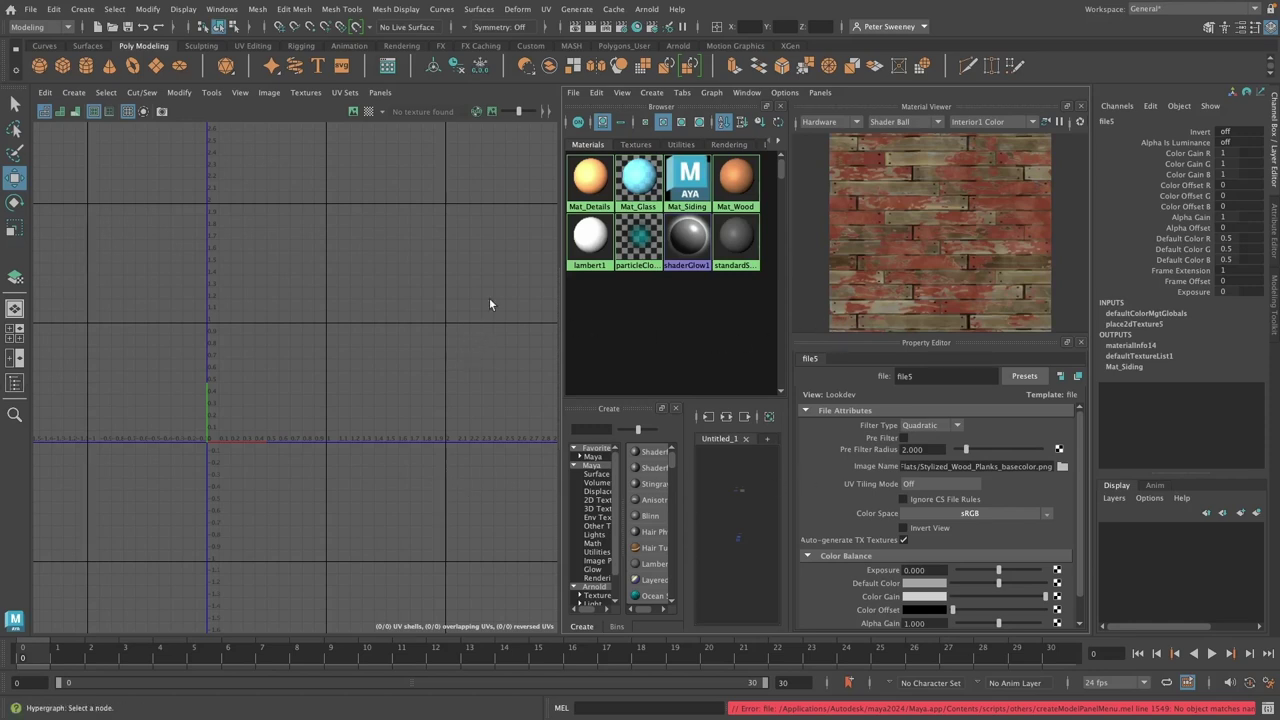
Show the persp camera view in place of the Hypershade and select the building
{"action": "left_click", "coordinate": [820, 92]}
{"action": "mouse_move", "coordinate": [824, 105]}
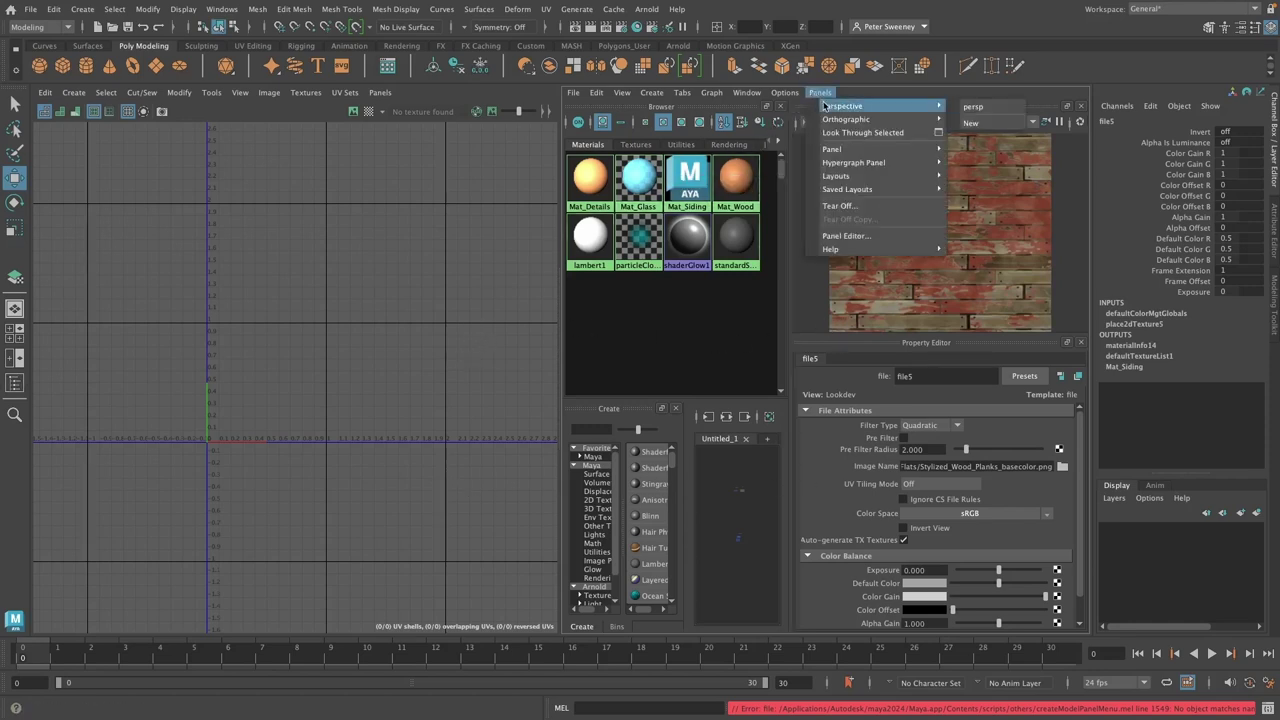
{"action": "left_click", "coordinate": [973, 106]}
{"action": "scroll", "coordinate": [885, 432], "scroll_direction": "up", "scroll_amount": 5}
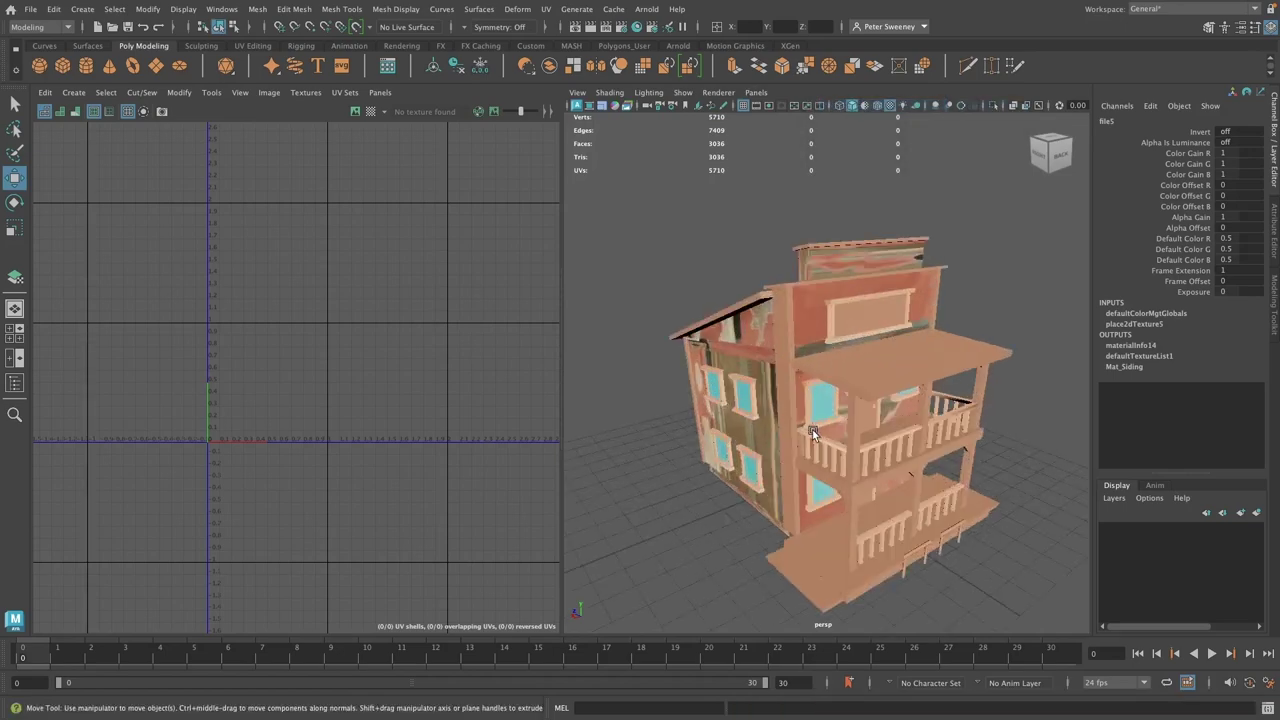
{"action": "left_click", "coordinate": [812, 429]}
{"action": "left_click_drag", "start_coordinate": [691, 568], "coordinate": [770, 570], "text": "alt"}
{"action": "right_click", "coordinate": [801, 298]}
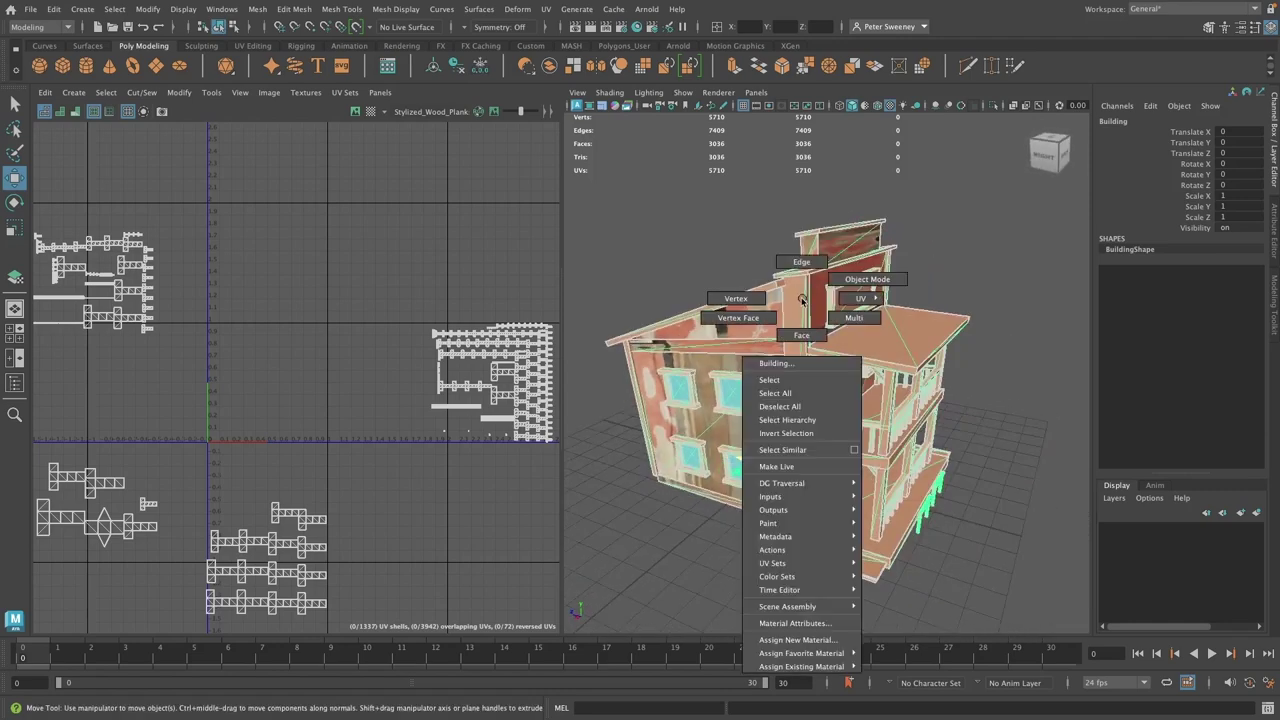
{"action": "left_click_drag", "start_coordinate": [754, 237], "coordinate": [650, 303], "text": "alt"}
{"action": "right_click", "coordinate": [644, 229]}
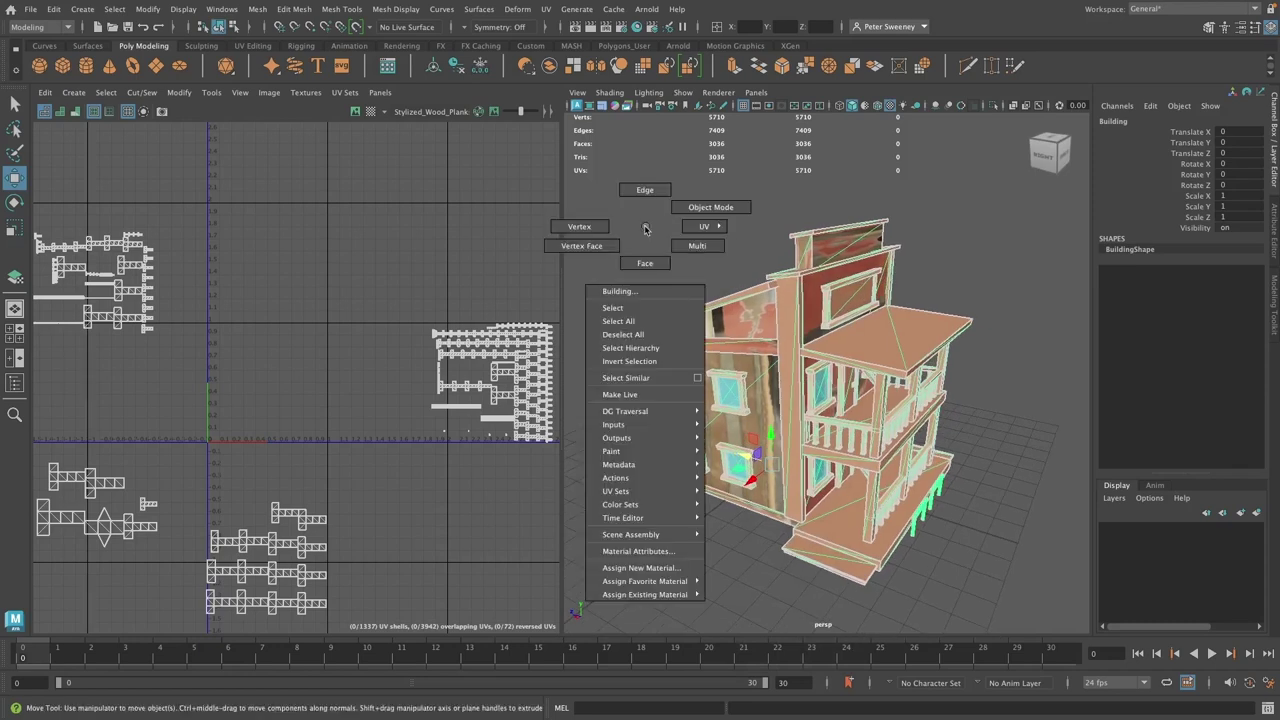
Select the Mat_Siding UV shells at the lower left of UV space and isolate their faces in the 3D view
{"action": "right_click_drag", "start_coordinate": [293, 307], "coordinate": [258, 293]}
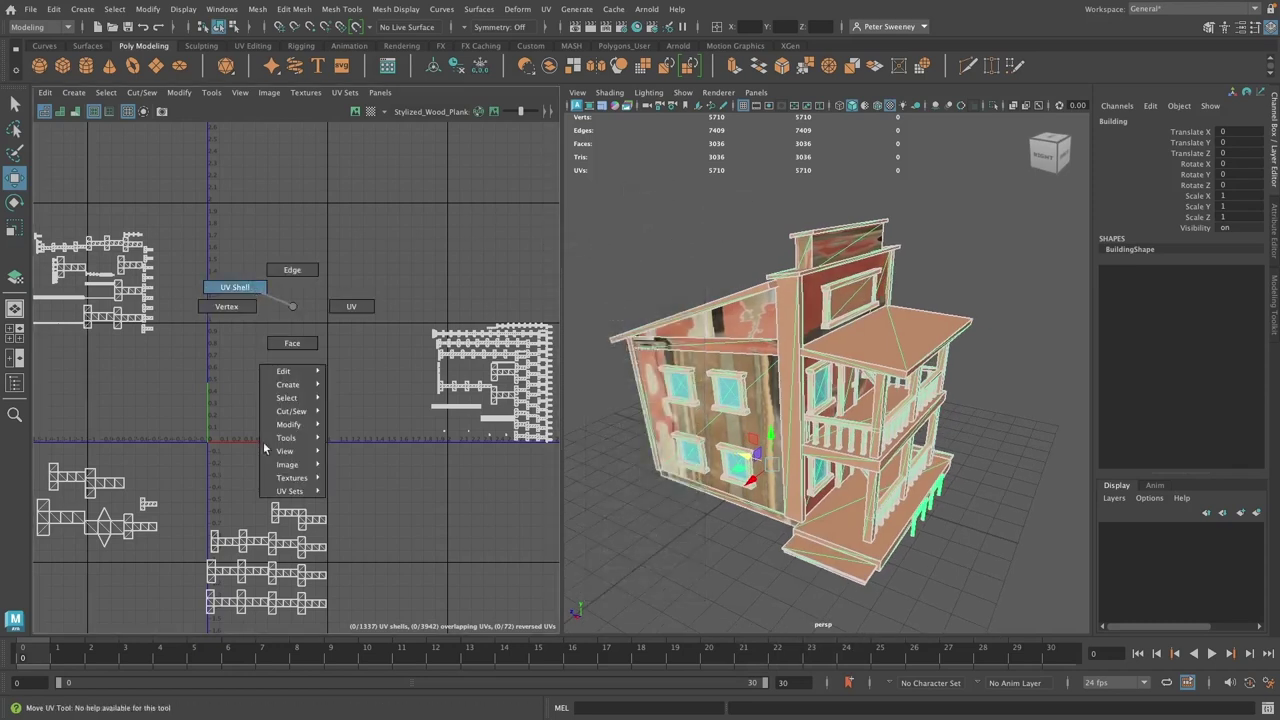
{"action": "middle_click_drag", "start_coordinate": [170, 460], "coordinate": [192, 444], "text": "alt"}
{"action": "left_click_drag", "start_coordinate": [257, 412], "coordinate": [213, 445]}
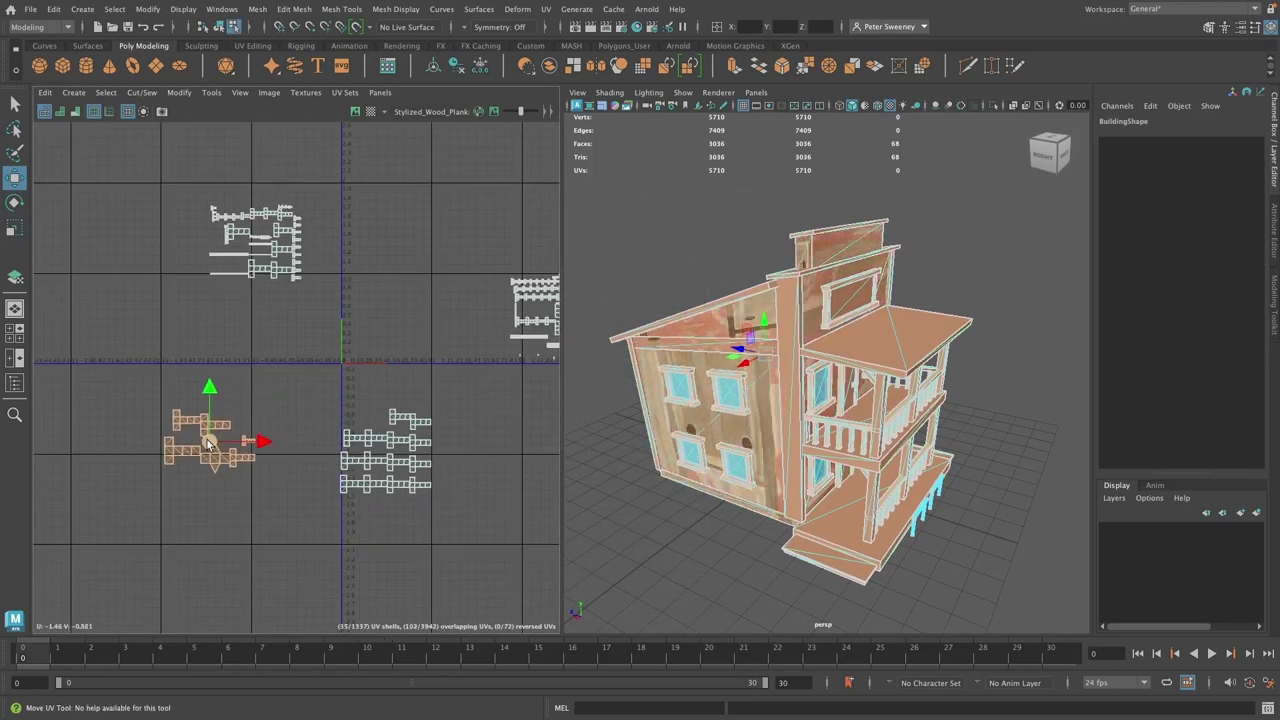
{"action": "scroll", "coordinate": [213, 445], "scroll_direction": "up", "scroll_amount": 3}
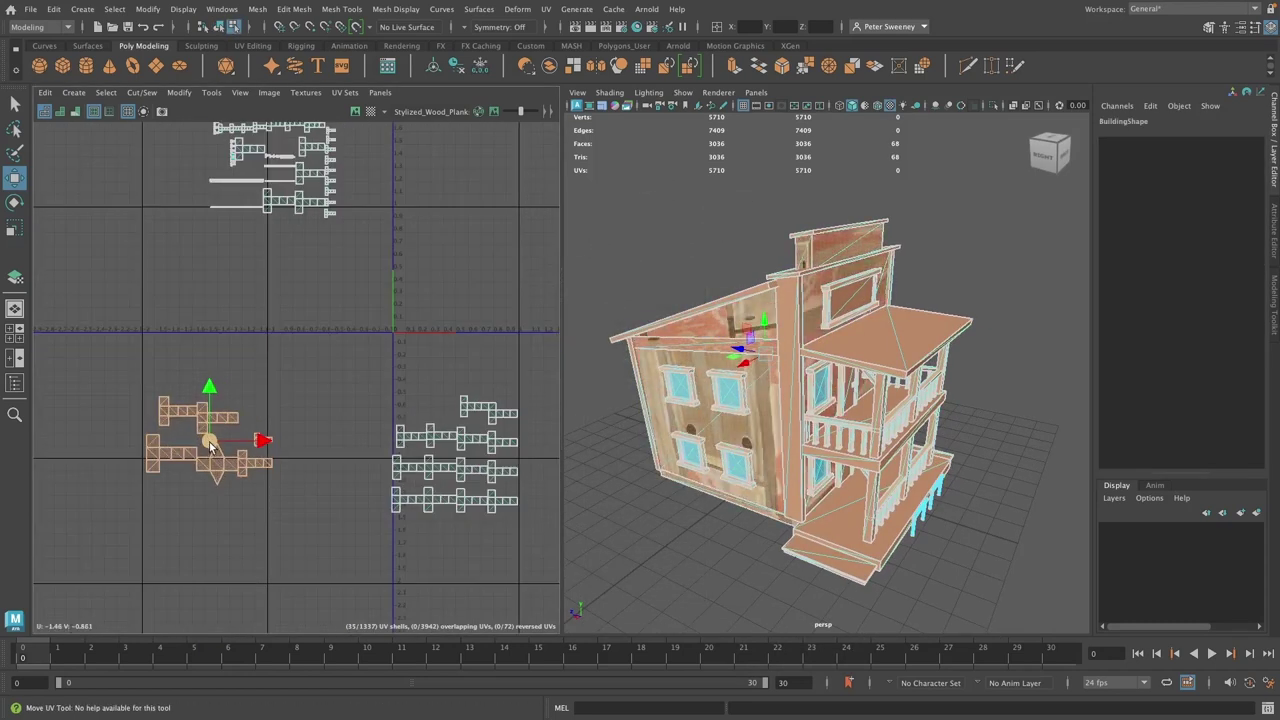
{"action": "left_click", "coordinate": [993, 105]}
{"action": "left_click_drag", "start_coordinate": [918, 527], "coordinate": [945, 530], "text": "alt"}
Apply automatic UV mapping to the isolated siding faces
{"action": "left_click", "coordinate": [76, 92]}
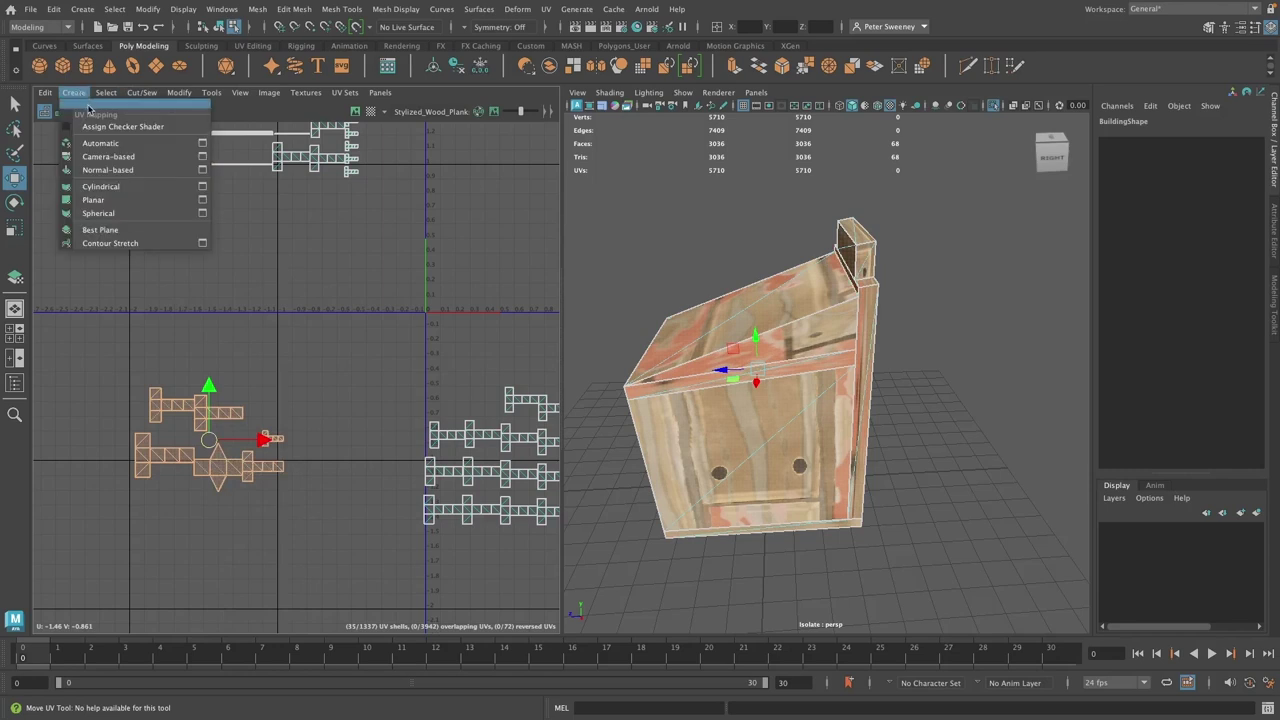
{"action": "left_click", "coordinate": [100, 143]}
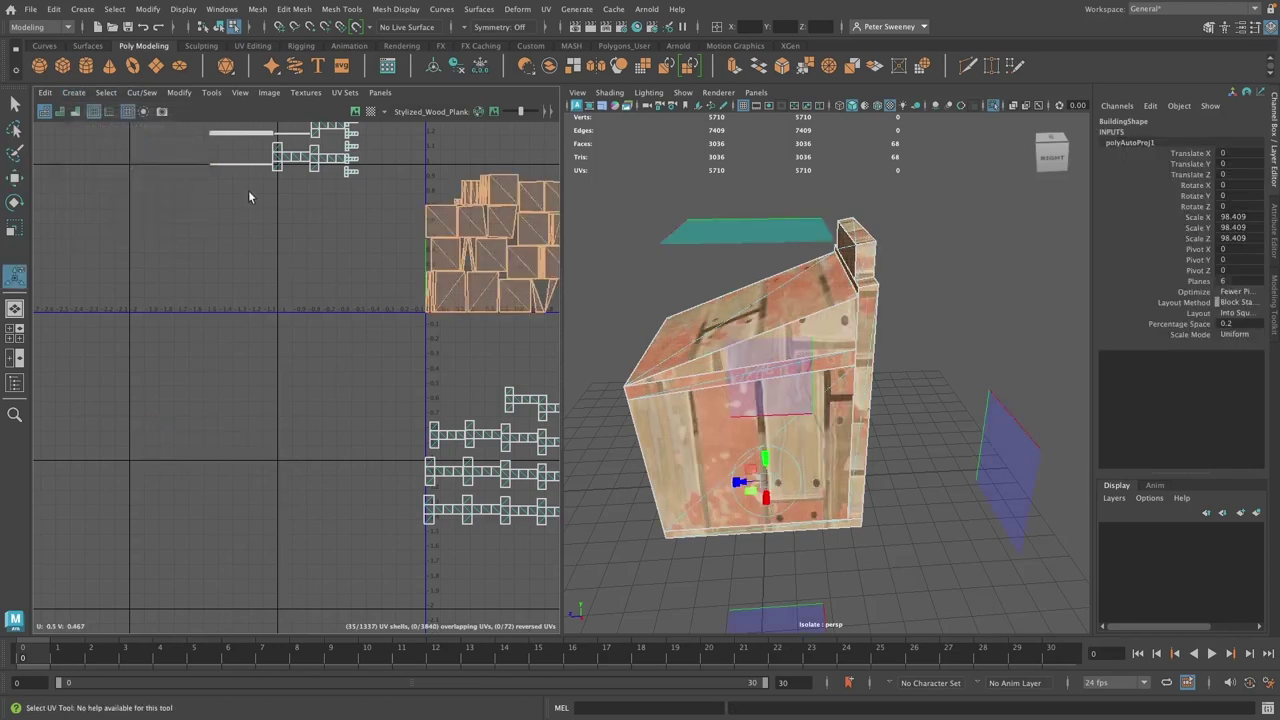
{"action": "scroll", "coordinate": [864, 446], "scroll_direction": "down", "scroll_amount": 5}
{"action": "left_click_drag", "start_coordinate": [864, 446], "coordinate": [820, 525], "text": "alt"}
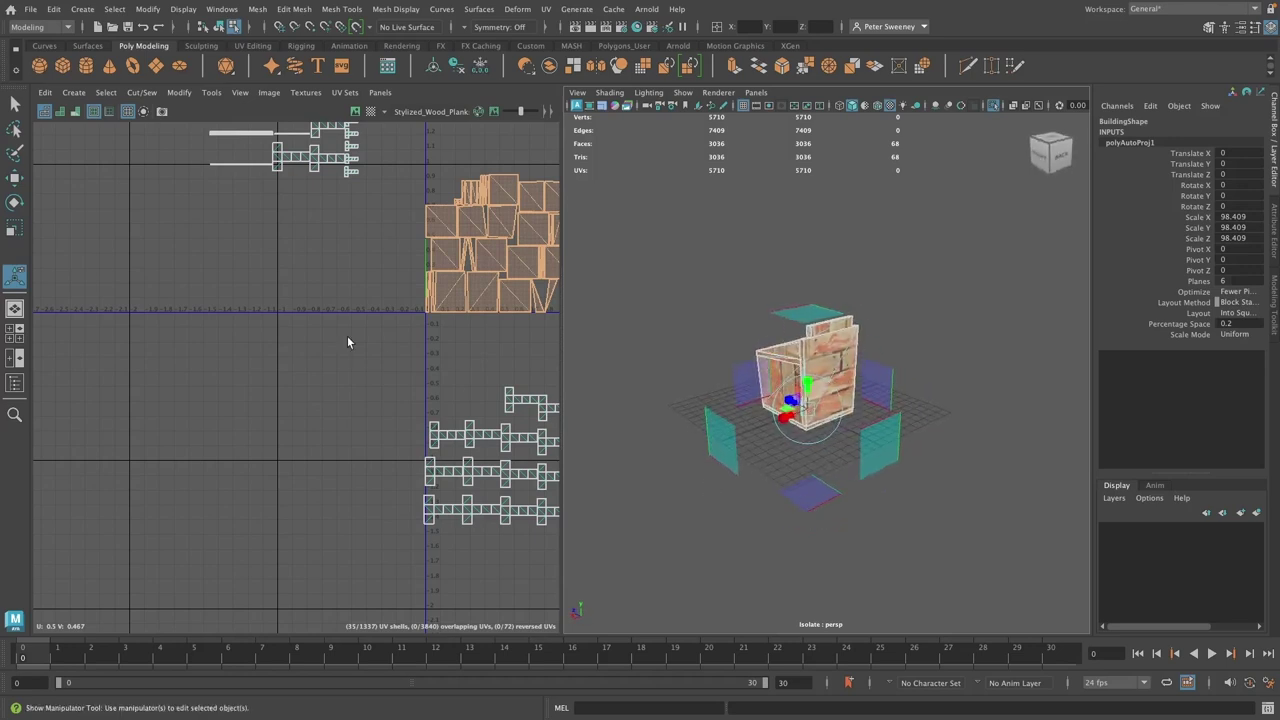
{"action": "scroll", "coordinate": [346, 334], "scroll_direction": "down", "scroll_amount": 3}
{"action": "middle_click_drag", "start_coordinate": [351, 297], "coordinate": [230, 482], "text": "alt"}
Move the siding UV shells above the other shells and scale them up to span about three UV tiles
{"action": "key", "text": "w"}
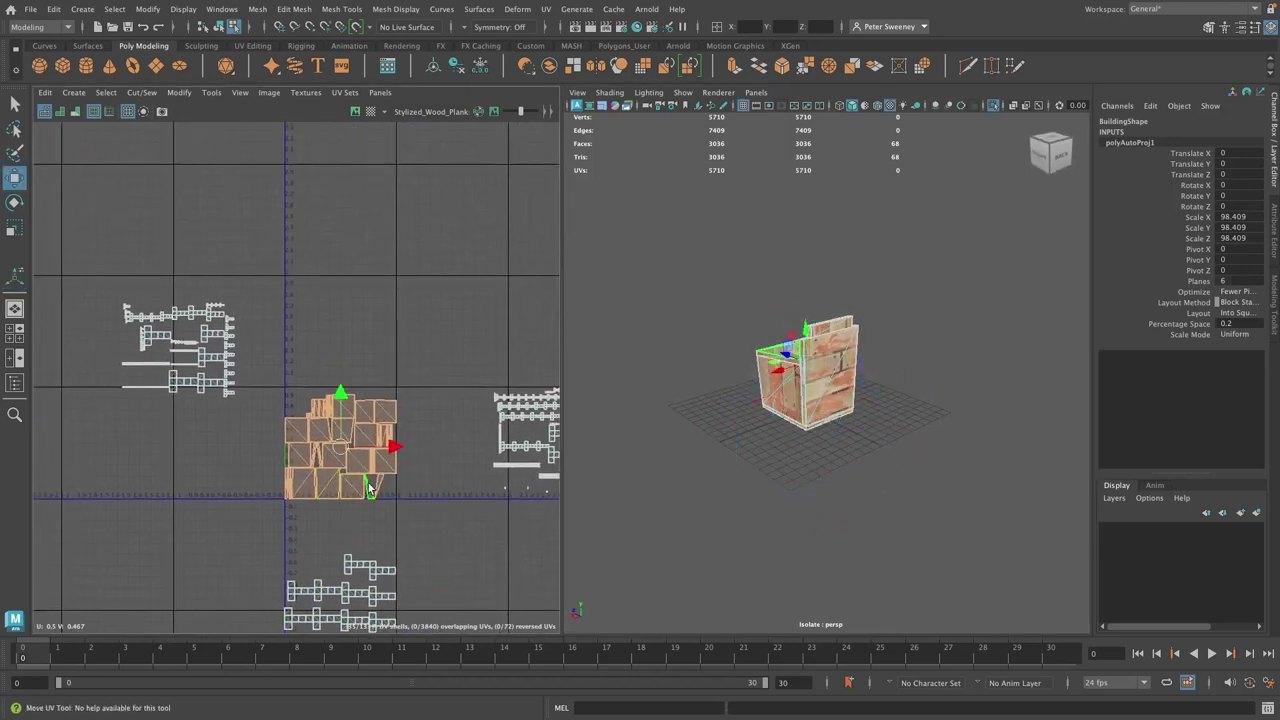
{"action": "left_click_drag", "start_coordinate": [341, 452], "coordinate": [500, 180]}
{"action": "key", "text": "r"}
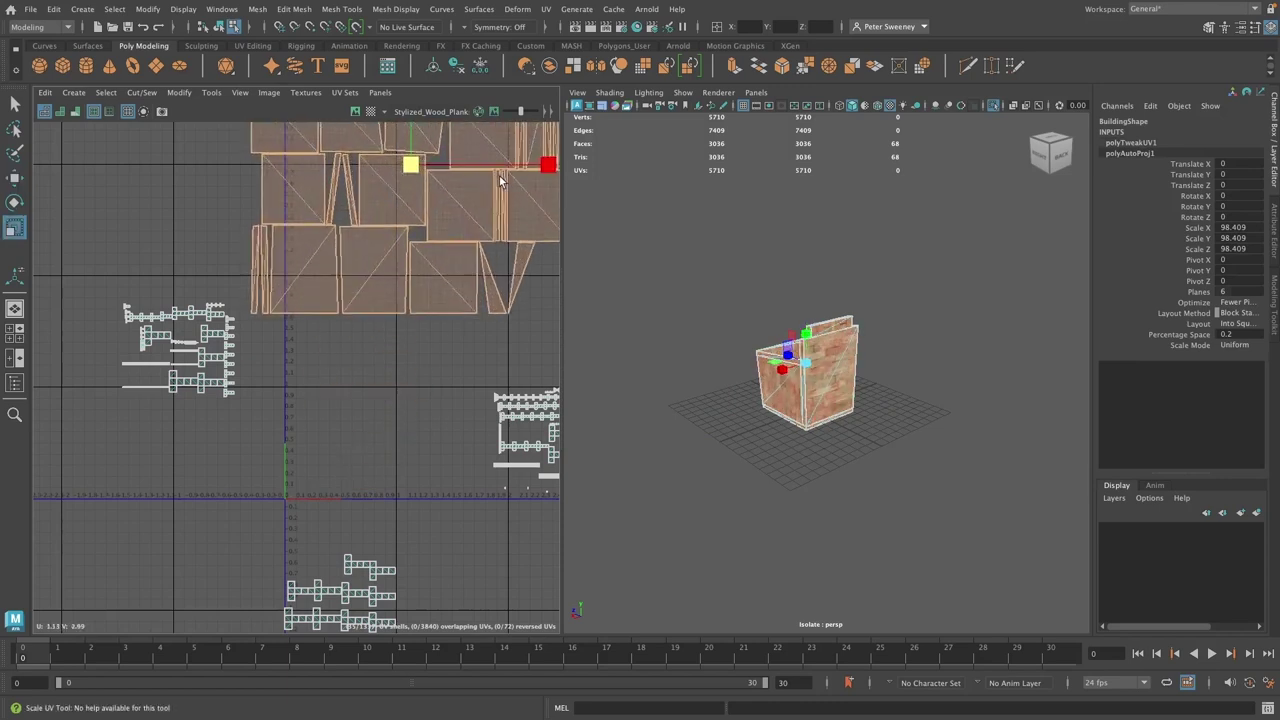
{"action": "scroll", "coordinate": [823, 431], "scroll_direction": "up", "scroll_amount": 5}
{"action": "left_click_drag", "start_coordinate": [930, 428], "coordinate": [703, 406], "text": "alt"}
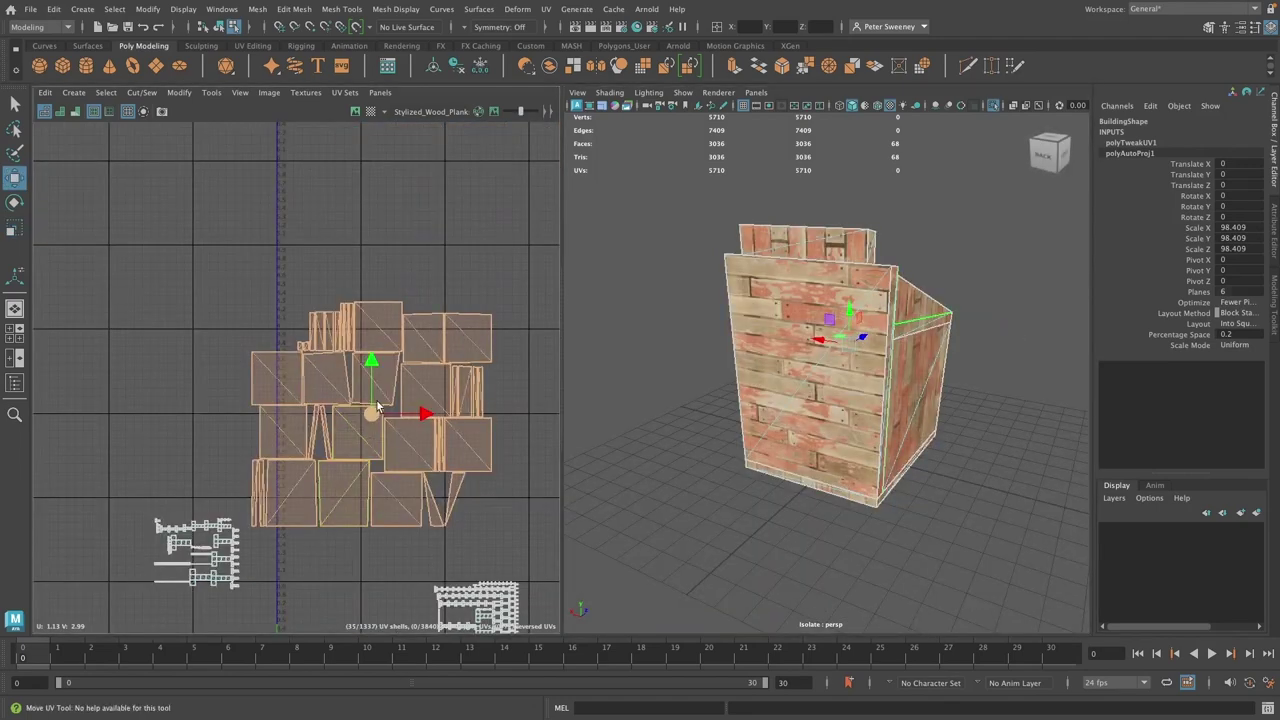
{"action": "left_click_drag", "start_coordinate": [374, 411], "coordinate": [222, 309]}
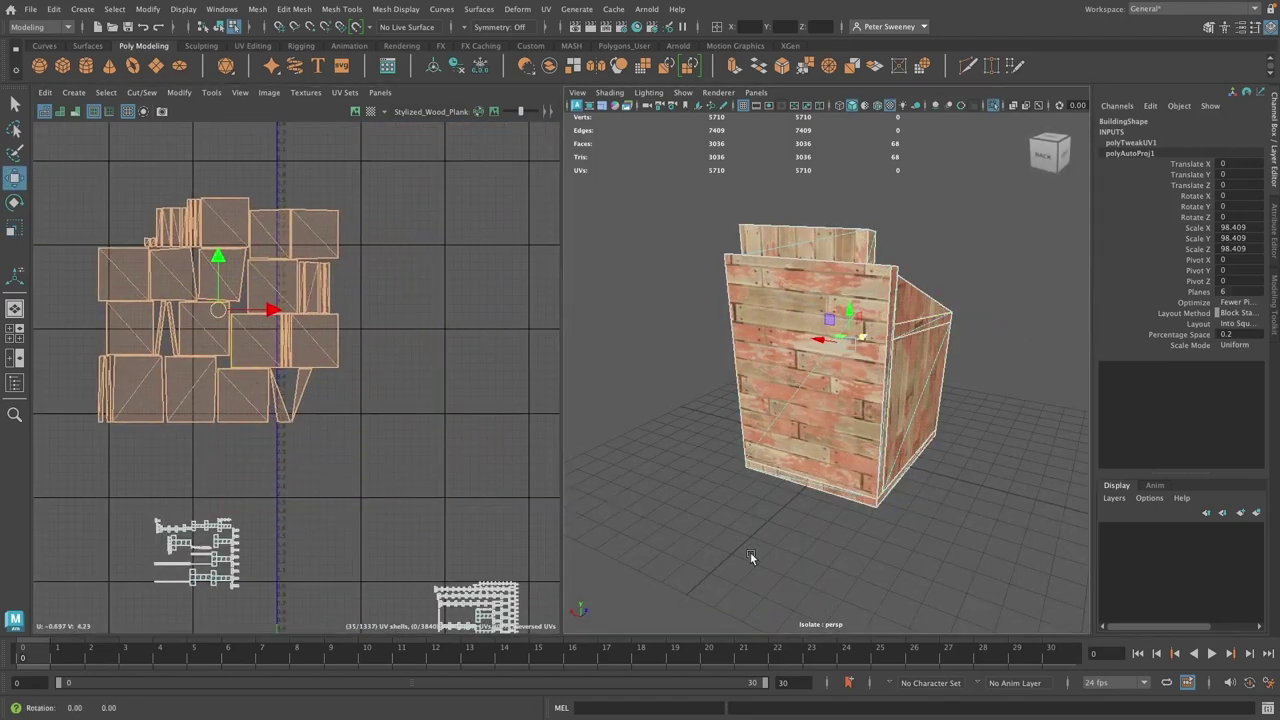
Switch to face selection and select only the siding faces of the building's right side wall, including its trim strips
{"action": "left_click_drag", "start_coordinate": [750, 552], "coordinate": [870, 550], "text": "alt"}
{"action": "left_click", "coordinate": [759, 481]}
{"action": "key", "text": "q"}
{"action": "left_click", "coordinate": [749, 314]}
{"action": "left_click_drag", "start_coordinate": [694, 316], "coordinate": [622, 300], "text": "alt"}
{"action": "right_click", "coordinate": [657, 227]}
{"action": "left_click", "coordinate": [656, 259]}
{"action": "left_click_drag", "start_coordinate": [656, 259], "coordinate": [732, 224], "text": "alt"}
{"action": "left_click_drag", "start_coordinate": [748, 174], "coordinate": [870, 536]}
{"action": "left_click_drag", "start_coordinate": [901, 181], "coordinate": [1090, 480], "text": "ctrl"}
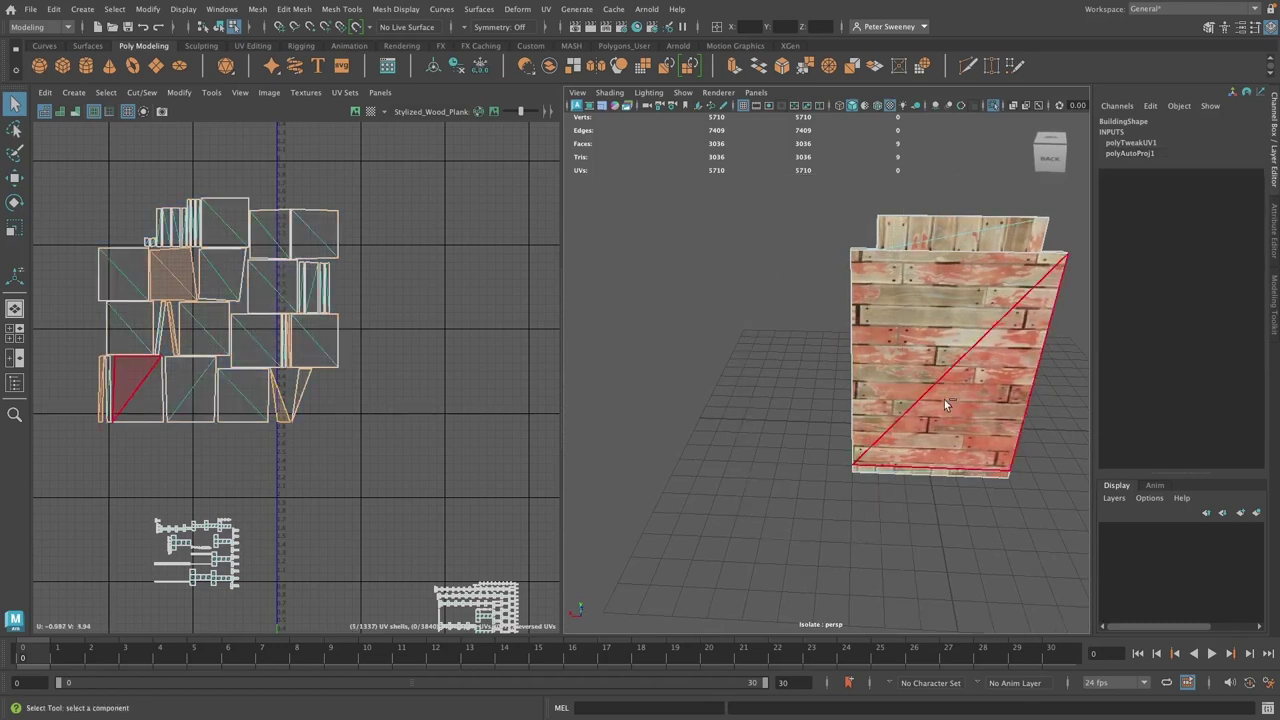
{"action": "scroll", "coordinate": [977, 371], "scroll_direction": "up", "scroll_amount": 3}
{"action": "left_click_drag", "start_coordinate": [783, 267], "coordinate": [927, 259], "text": "alt"}
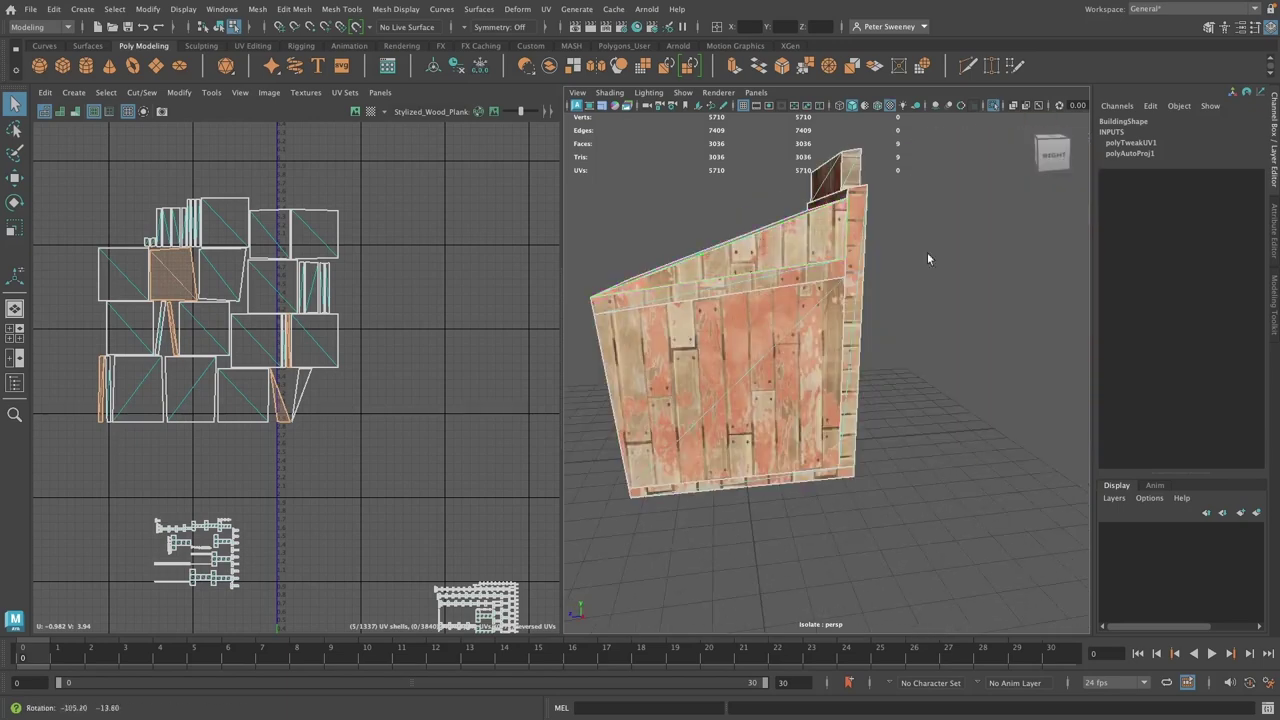
Project the right side wall faces with Best Plane mapping and move the resulting UV shell beside the other siding shells
{"action": "left_click", "coordinate": [75, 93]}
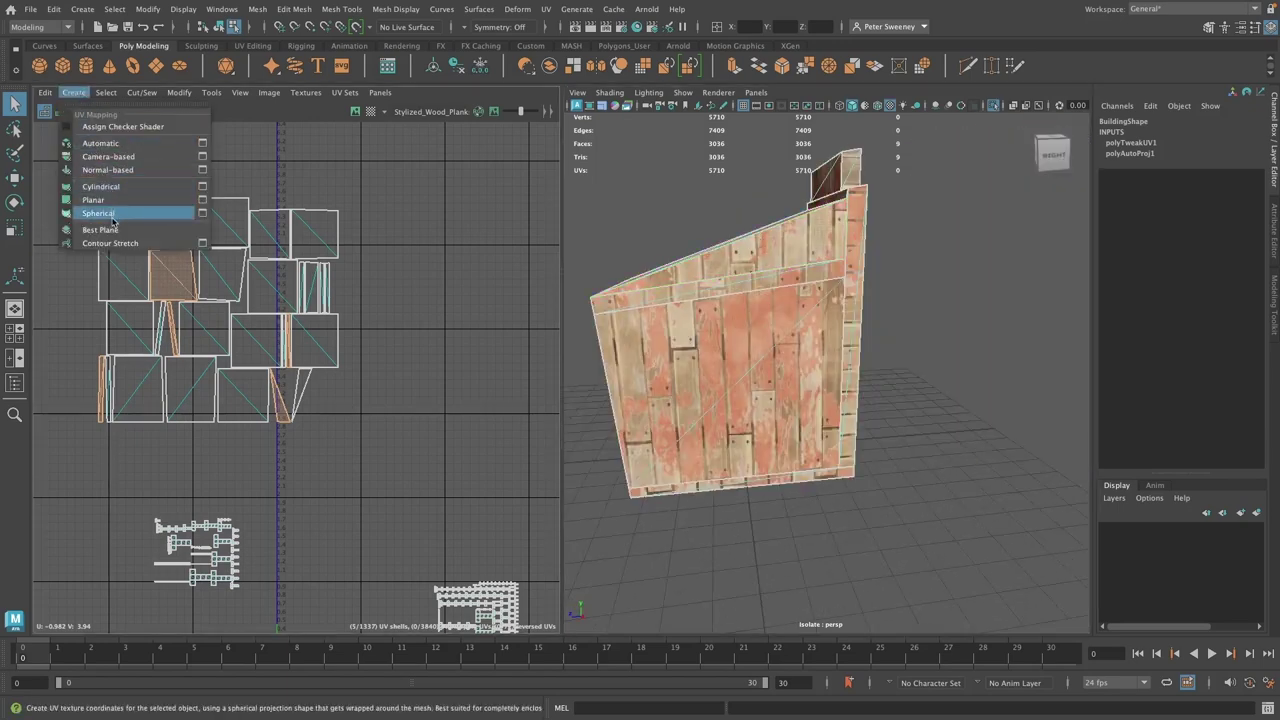
{"action": "left_click", "coordinate": [104, 229]}
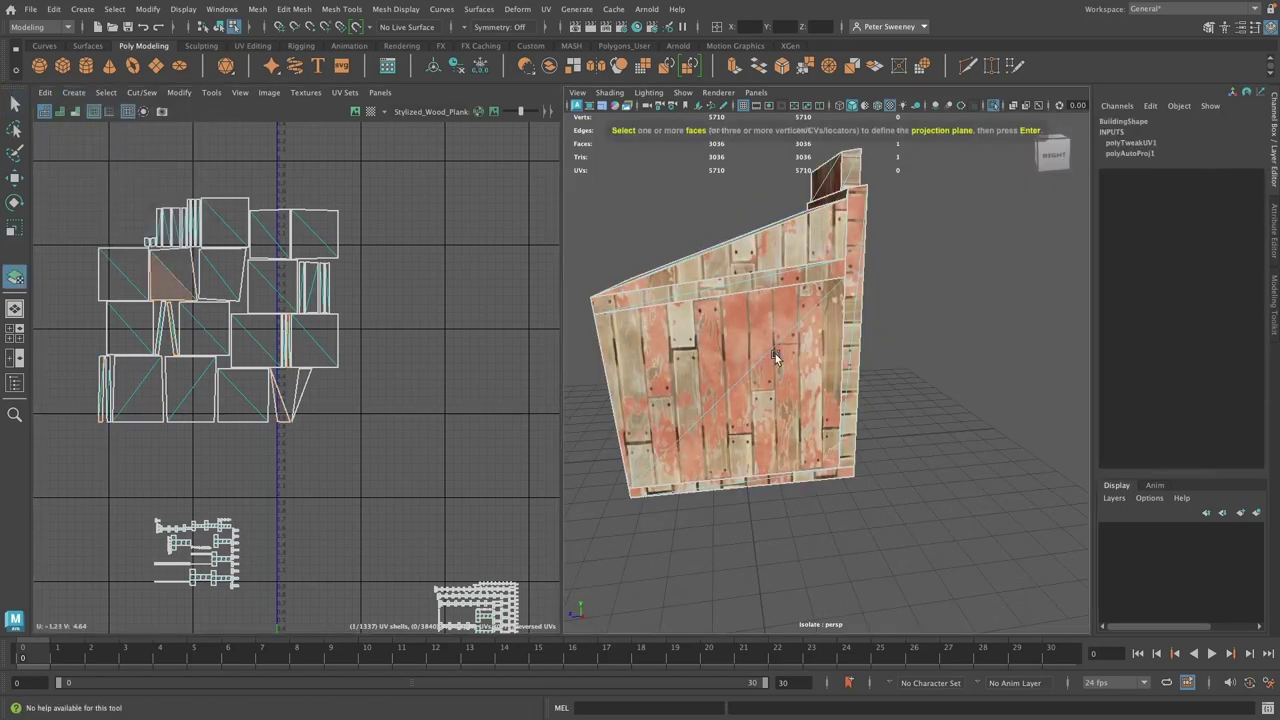
{"action": "key", "text": "Return"}
{"action": "scroll", "coordinate": [356, 458], "scroll_direction": "down", "scroll_amount": 3}
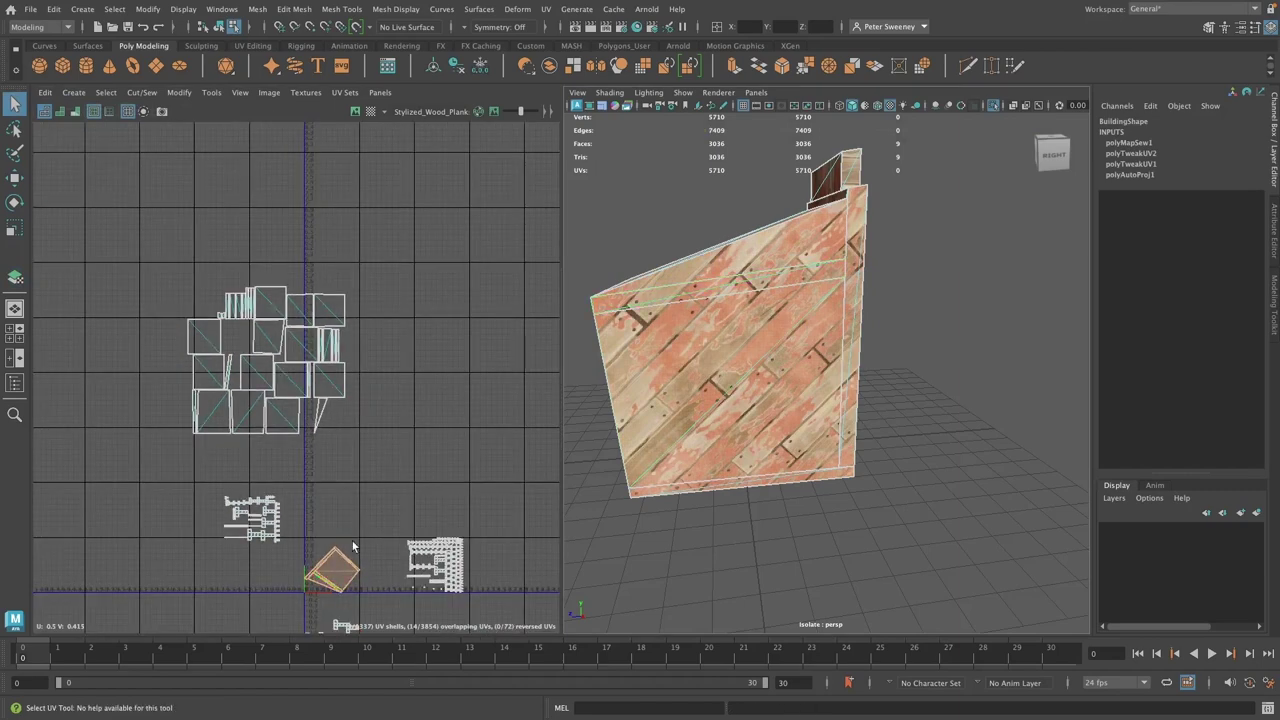
{"action": "key", "text": "w"}
{"action": "left_click_drag", "start_coordinate": [336, 570], "coordinate": [412, 280]}
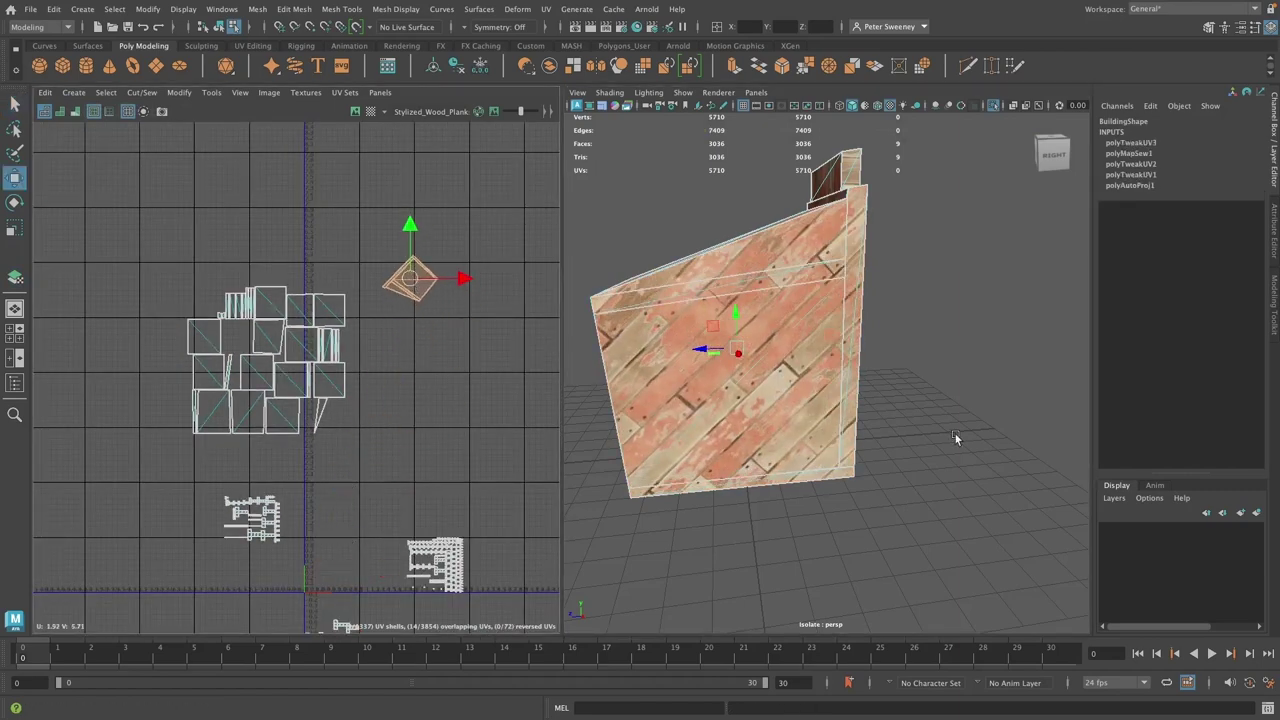
Select the opposite side wall's siding faces, map them with Best Plane, and place their shell beside the first mapped wall
{"action": "left_click_drag", "start_coordinate": [955, 437], "coordinate": [1060, 428], "text": "alt"}
{"action": "right_click_drag", "start_coordinate": [1060, 428], "coordinate": [850, 430], "text": "alt"}
{"action": "middle_click_drag", "start_coordinate": [850, 430], "coordinate": [877, 391], "text": "alt"}
{"action": "left_click_drag", "start_coordinate": [877, 391], "coordinate": [860, 420], "text": "alt"}
{"action": "left_click_drag", "start_coordinate": [1000, 180], "coordinate": [926, 567]}
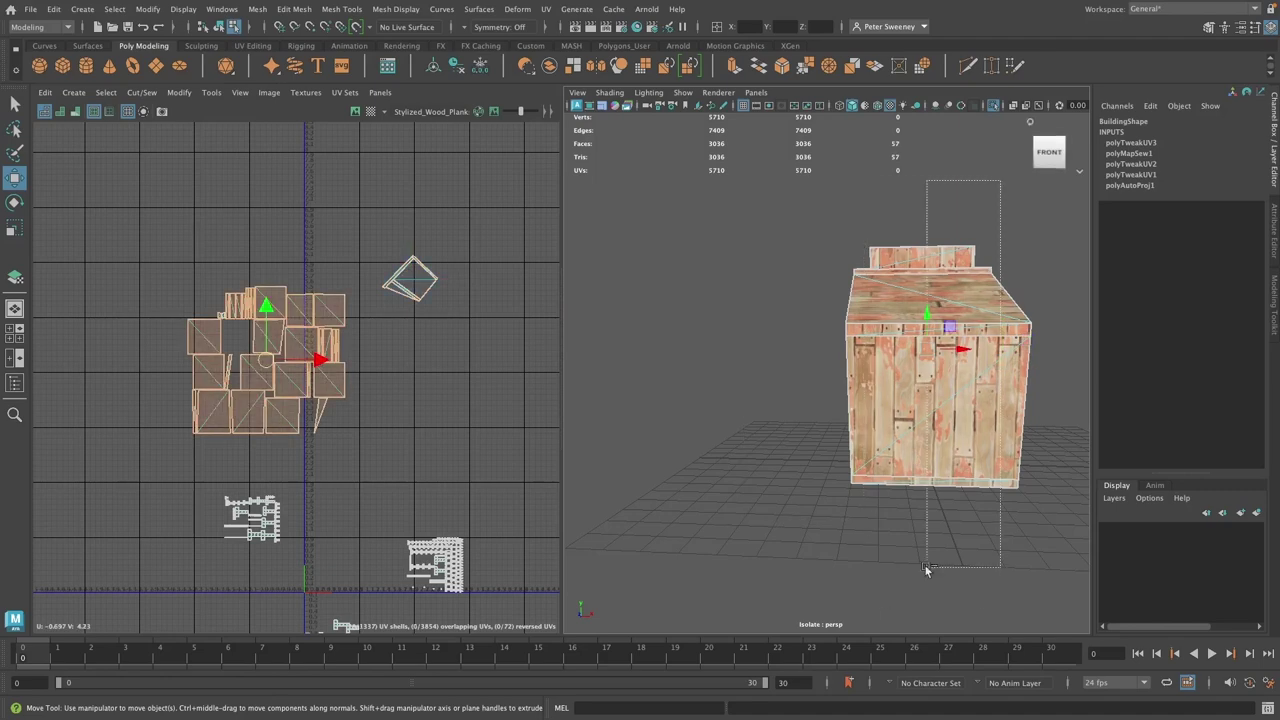
{"action": "left_click_drag", "start_coordinate": [926, 500], "coordinate": [1010, 480], "text": "alt"}
{"action": "left_click", "coordinate": [73, 93]}
{"action": "left_click", "coordinate": [102, 229]}
{"action": "key", "text": "Return"}
{"action": "left_click_drag", "start_coordinate": [331, 563], "coordinate": [480, 309]}
Select the next outer wall's siding faces, map them with Best Plane, and place their shell below the two side wall shells
{"action": "left_click_drag", "start_coordinate": [714, 370], "coordinate": [830, 350], "text": "alt"}
{"action": "left_click_drag", "start_coordinate": [660, 470], "coordinate": [750, 430]}
{"action": "left_click_drag", "start_coordinate": [840, 360], "coordinate": [720, 360], "text": "alt"}
{"action": "left_click", "coordinate": [73, 93]}
{"action": "left_click", "coordinate": [102, 229]}
{"action": "key", "text": "Return"}
{"action": "left_click_drag", "start_coordinate": [960, 350], "coordinate": [830, 390], "text": "alt"}
Select the sloped roof faces, map them with Best Plane, and move their UV shell above the other mapped shells
{"action": "left_click", "coordinate": [915, 232]}
{"action": "double_click", "coordinate": [816, 311]}
{"action": "key", "text": "q"}
{"action": "right_click_drag", "start_coordinate": [830, 390], "coordinate": [869, 360], "text": "alt"}
{"action": "right_click_drag", "start_coordinate": [894, 274], "coordinate": [600, 300], "text": "alt"}
{"action": "left_click_drag", "start_coordinate": [600, 300], "coordinate": [60, 226], "text": "alt"}
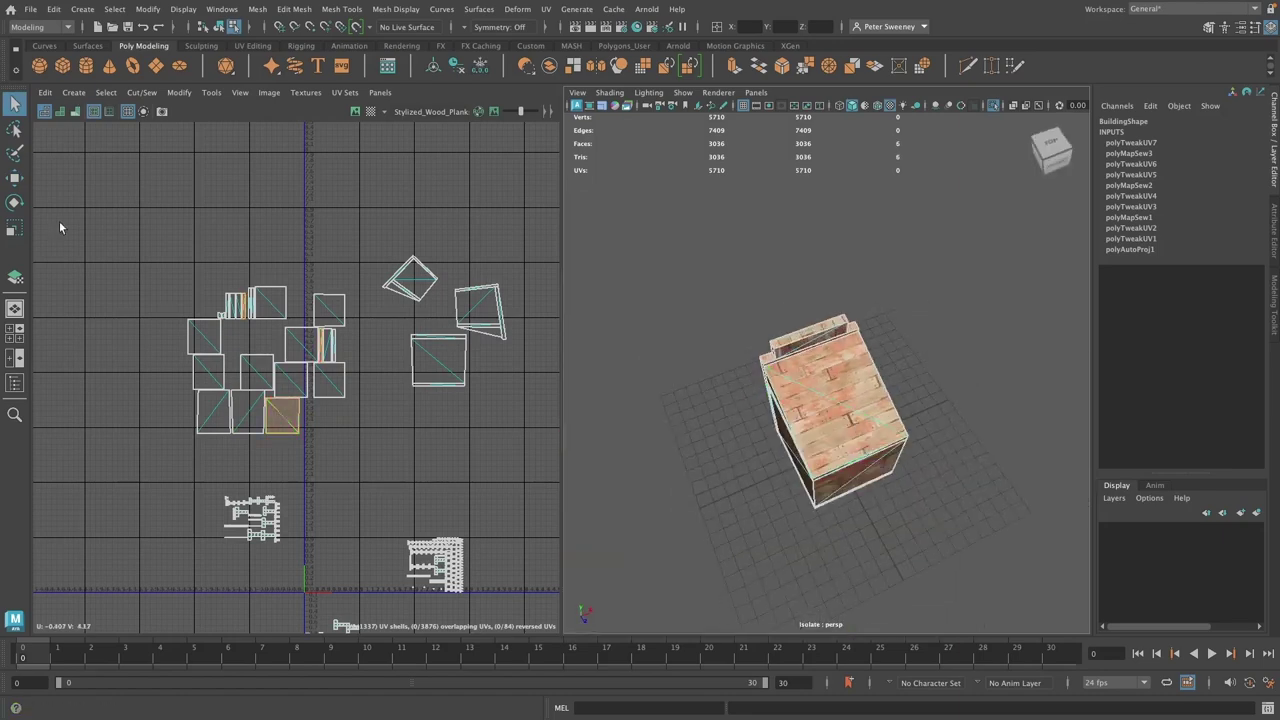
{"action": "right_click_drag", "start_coordinate": [600, 500], "coordinate": [706, 534], "text": "alt"}
{"action": "left_click_drag", "start_coordinate": [706, 534], "coordinate": [180, 217], "text": "alt"}
{"action": "left_click", "coordinate": [928, 422]}
{"action": "left_click_drag", "start_coordinate": [960, 237], "coordinate": [709, 280], "text": "alt"}
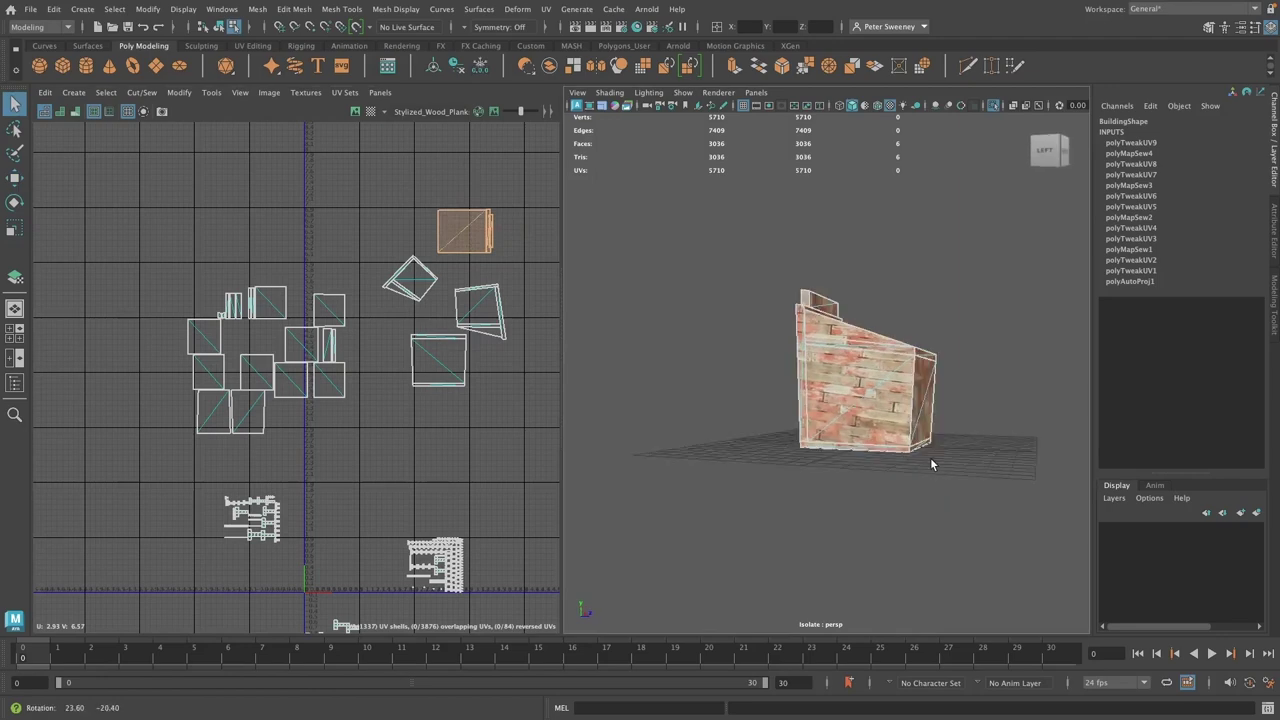
Map the remaining outer siding faces with Best Plane and move their shells next to the other mapped walls
{"action": "left_click_drag", "start_coordinate": [790, 260], "coordinate": [837, 535], "text": "alt"}
{"action": "scroll", "coordinate": [880, 317], "scroll_direction": "up", "scroll_amount": 3}
{"action": "left_click_drag", "start_coordinate": [880, 317], "coordinate": [840, 590], "text": "ctrl"}
{"action": "scroll", "coordinate": [860, 249], "scroll_direction": "up", "scroll_amount": 5}
{"action": "scroll", "coordinate": [860, 249], "scroll_direction": "down", "scroll_amount": 3}
{"action": "left_click_drag", "start_coordinate": [860, 249], "coordinate": [1150, 385], "text": "alt"}
Map the building's bottom face with Best Plane and move its UV shell in among the mapped shells
{"action": "left_click", "coordinate": [73, 92]}
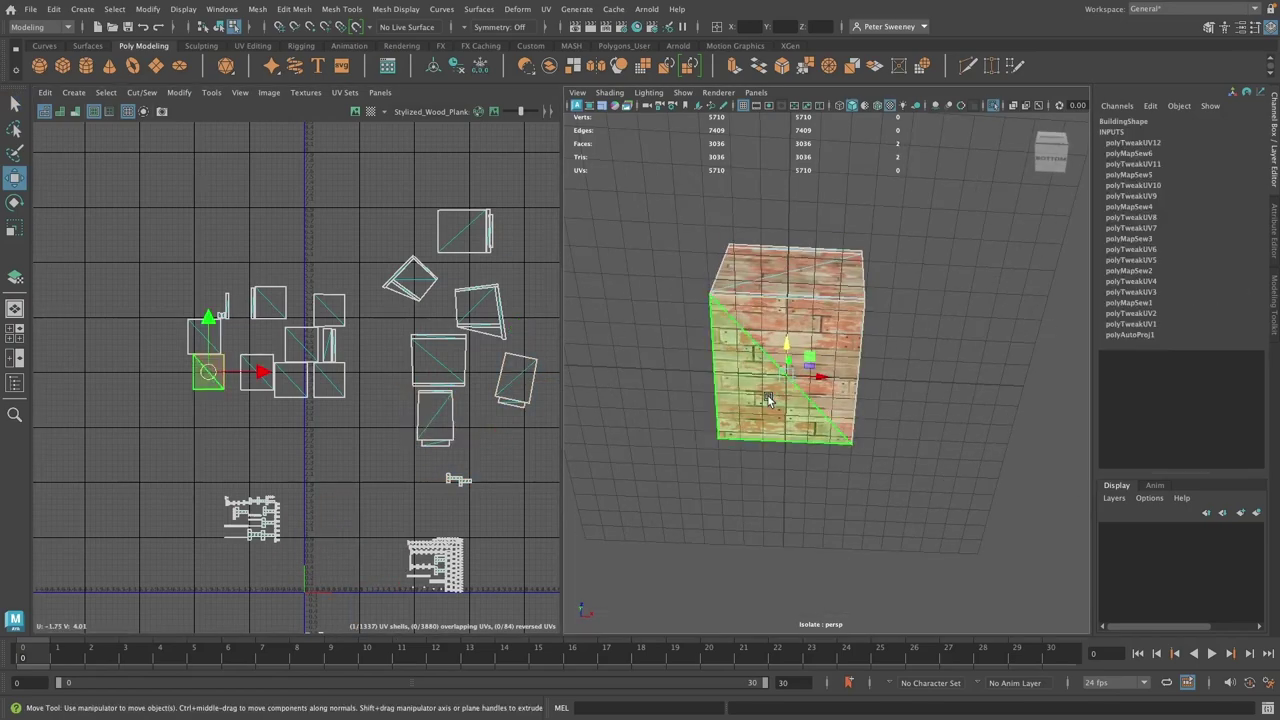
{"action": "left_click_drag", "start_coordinate": [372, 417], "coordinate": [385, 354]}
{"action": "middle_click_drag", "start_coordinate": [385, 354], "coordinate": [303, 377], "text": "alt"}
{"action": "scroll", "coordinate": [749, 389], "scroll_direction": "up", "scroll_amount": 5}
{"action": "left_click_drag", "start_coordinate": [720, 360], "coordinate": [830, 480], "text": "alt"}
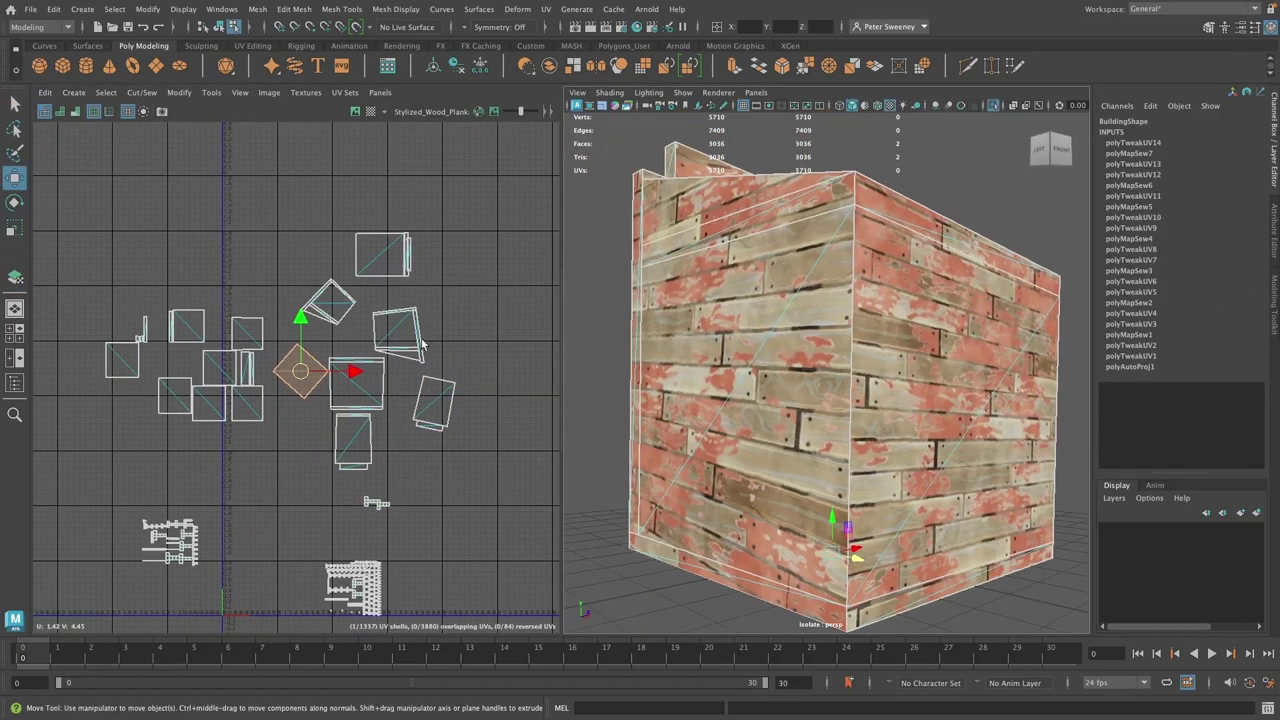
Undo the accidental rotation of the bottom face and rotate its UV shell instead so its edges align with the grid
{"action": "key", "text": "e"}
{"action": "left_click_drag", "start_coordinate": [620, 420], "coordinate": [785, 349], "text": "alt"}
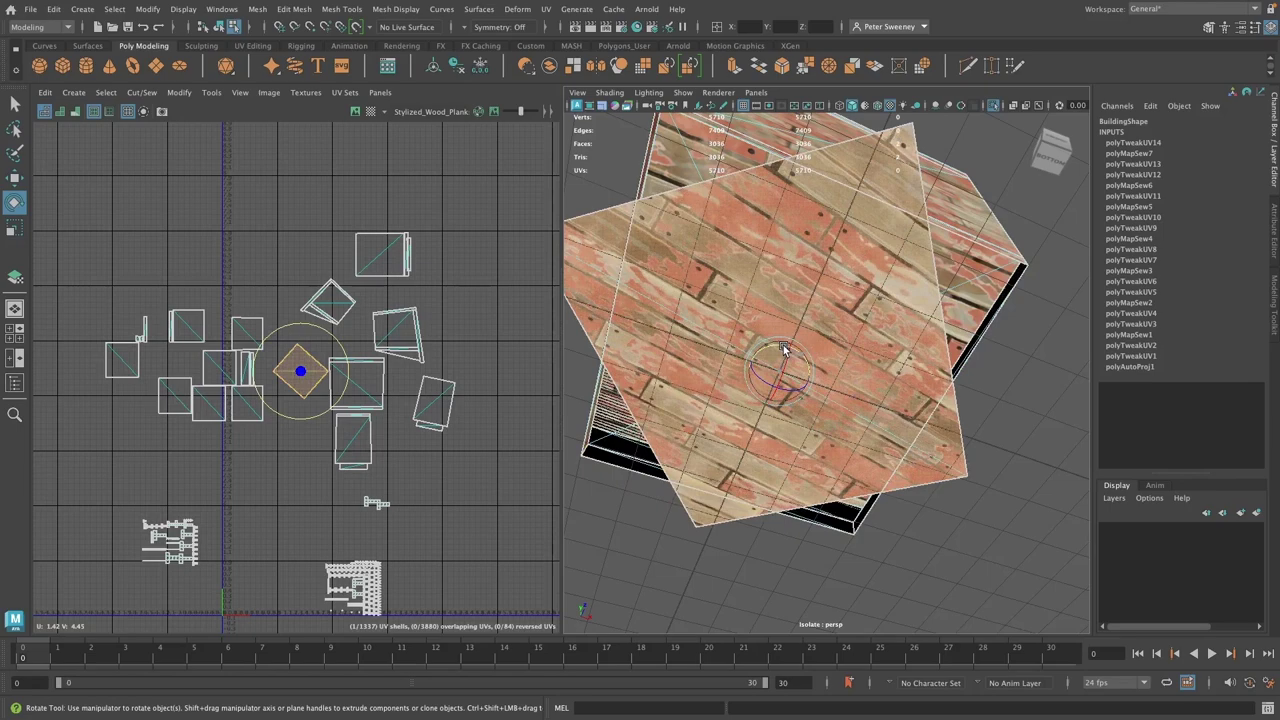
{"action": "key", "text": "ctrl+z"}
{"action": "left_click_drag", "start_coordinate": [332, 345], "coordinate": [352, 379]}
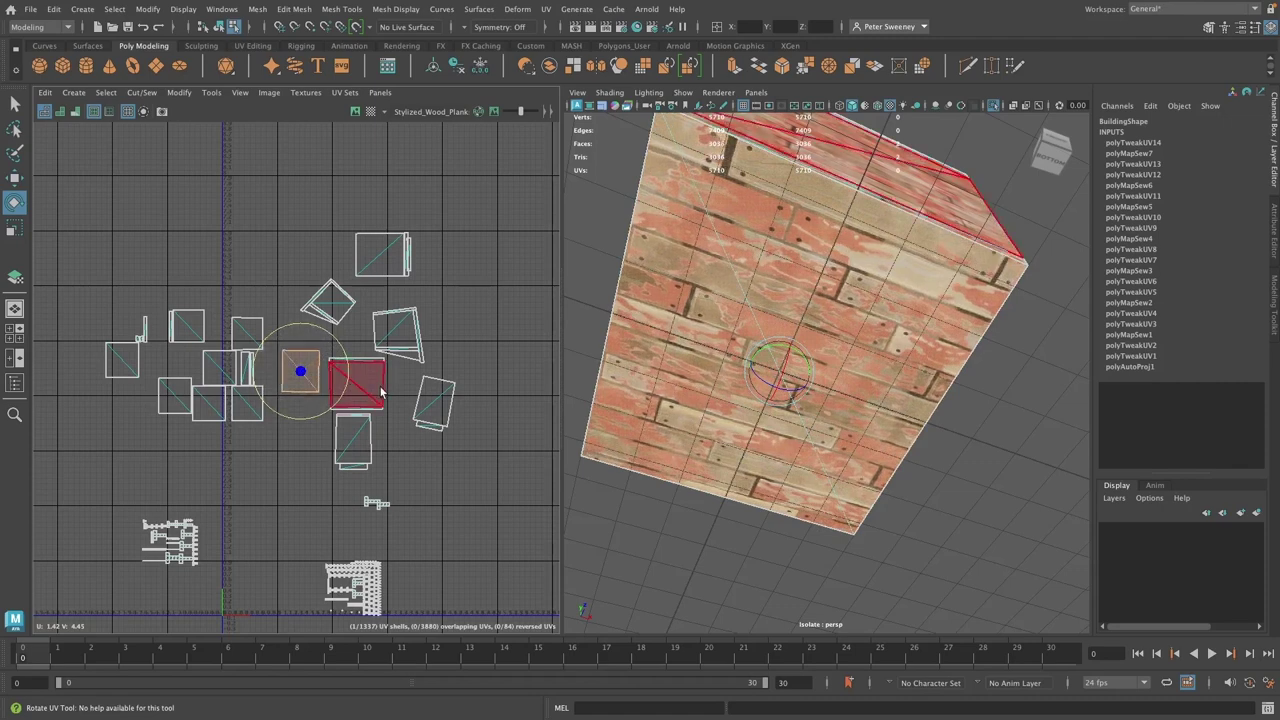
Rotate the right side wall's UV shell upright so the planks run horizontally
{"action": "left_click", "coordinate": [341, 318]}
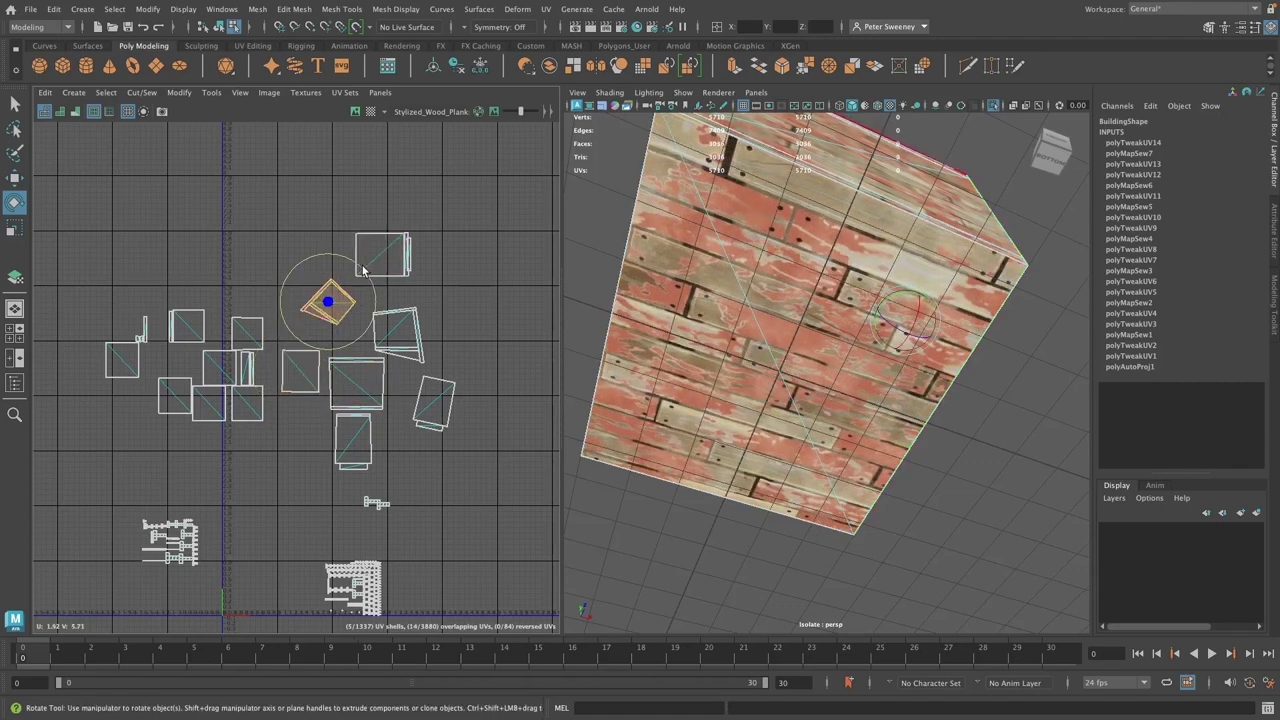
{"action": "left_click_drag", "start_coordinate": [364, 271], "coordinate": [374, 291]}
{"action": "left_click_drag", "start_coordinate": [760, 300], "coordinate": [620, 420], "text": "alt"}
Rotate the left side wall's UV shell upright and shift it slightly to the right, clear of its neighbours
{"action": "left_click", "coordinate": [398, 334]}
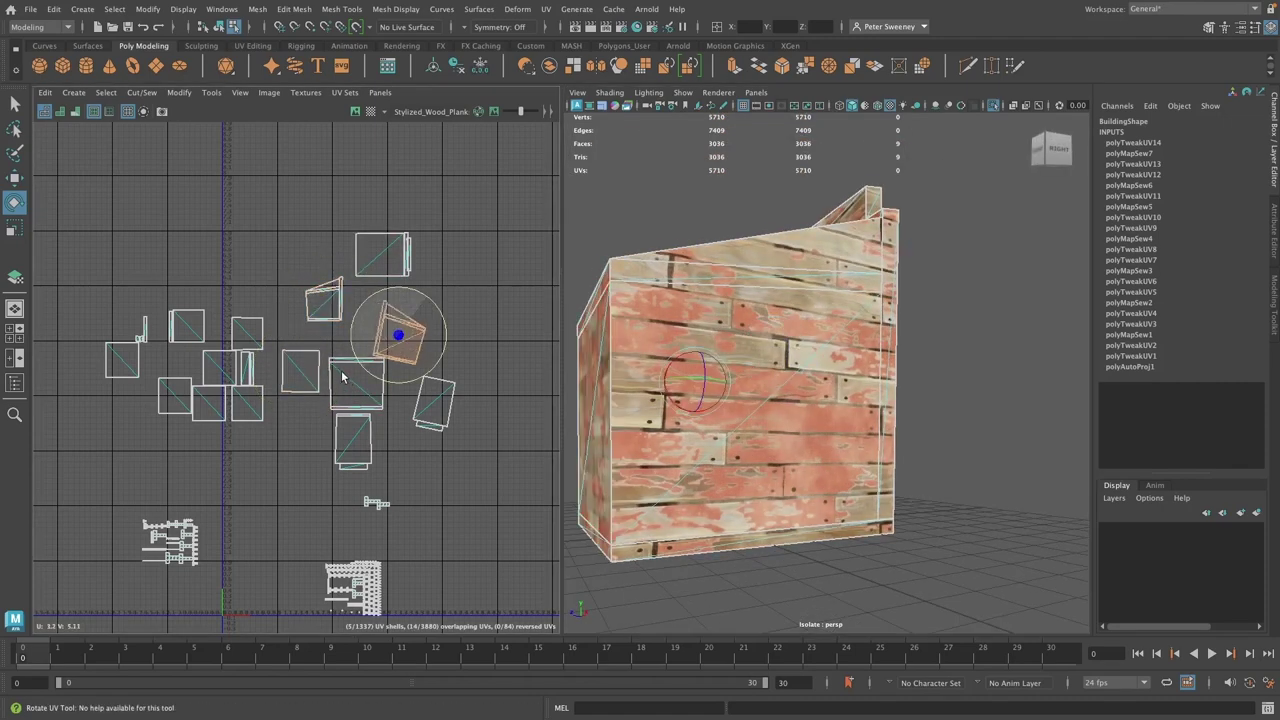
{"action": "left_click_drag", "start_coordinate": [360, 362], "coordinate": [373, 373]}
{"action": "left_click_drag", "start_coordinate": [640, 340], "coordinate": [820, 336], "text": "alt"}
{"action": "key", "text": "w"}
{"action": "left_click_drag", "start_coordinate": [398, 334], "coordinate": [424, 326]}
Straighten the tilted wall shell on the far right of UV space and rotate the roof shell a quarter turn
{"action": "left_click", "coordinate": [432, 400]}
{"action": "key", "text": "e"}
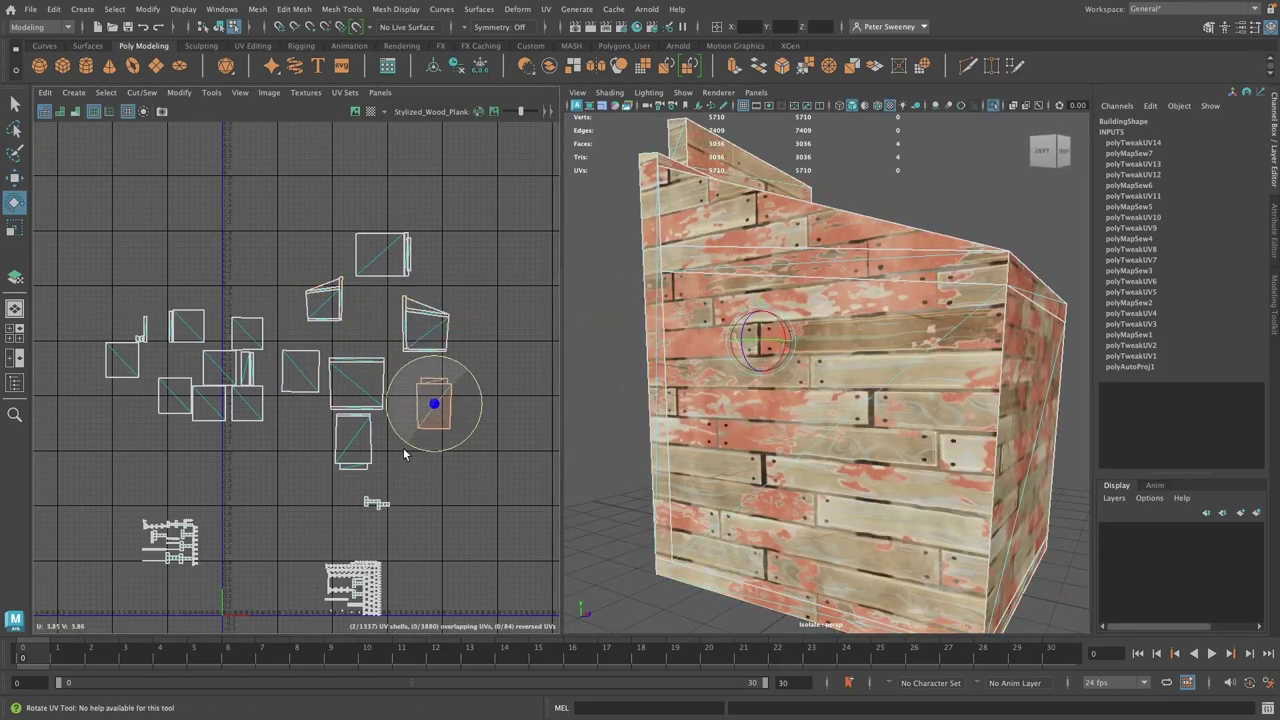
{"action": "left_click", "coordinate": [378, 402]}
{"action": "left_click", "coordinate": [398, 268]}
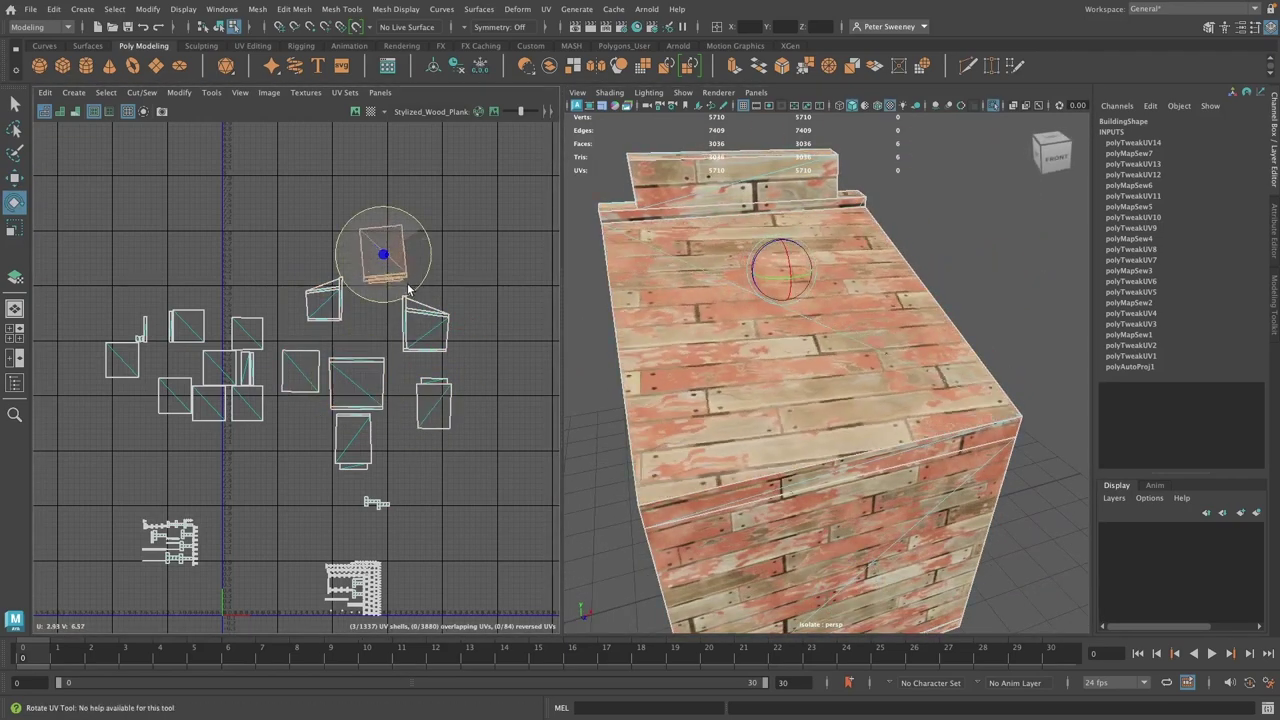
Select all siding shells and lay them out in the 0–1 tile with Preserve 3D Ratios scaling and 180 rotation steps
{"action": "scroll", "coordinate": [846, 340], "scroll_direction": "down", "scroll_amount": 5}
{"action": "left_click_drag", "start_coordinate": [813, 355], "coordinate": [1043, 348], "text": "alt"}
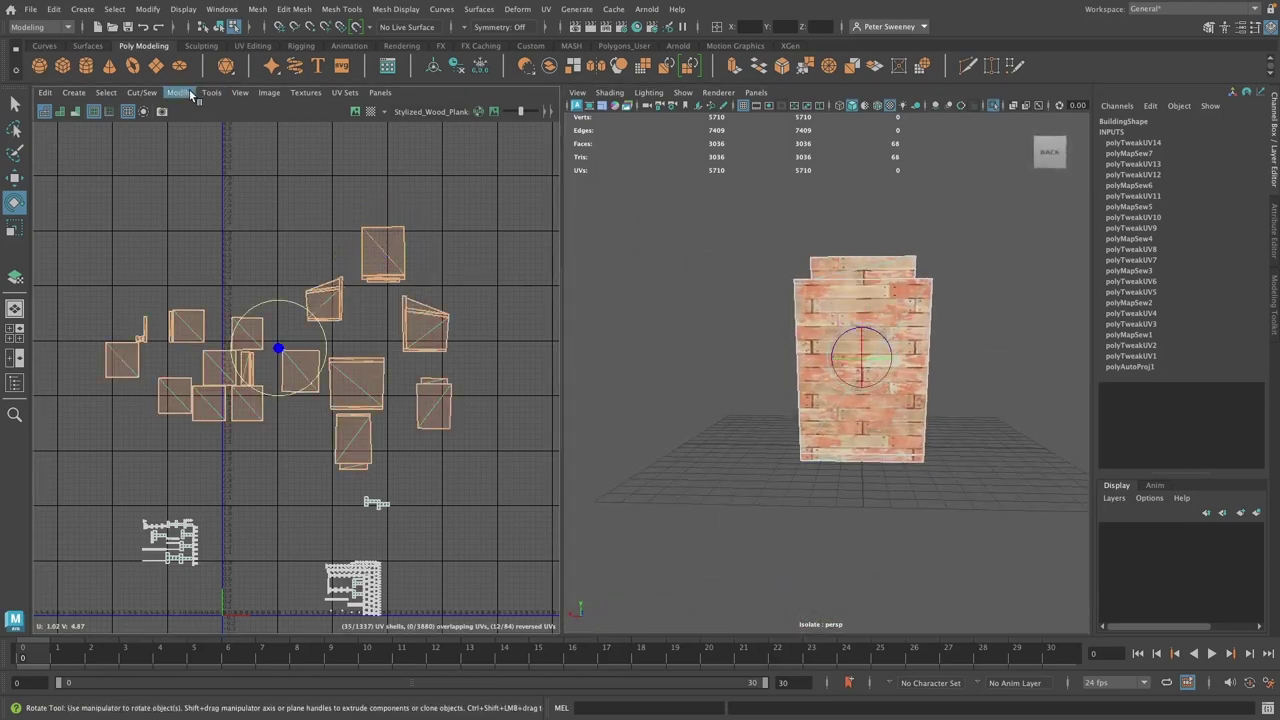
{"action": "left_click", "coordinate": [186, 93]}
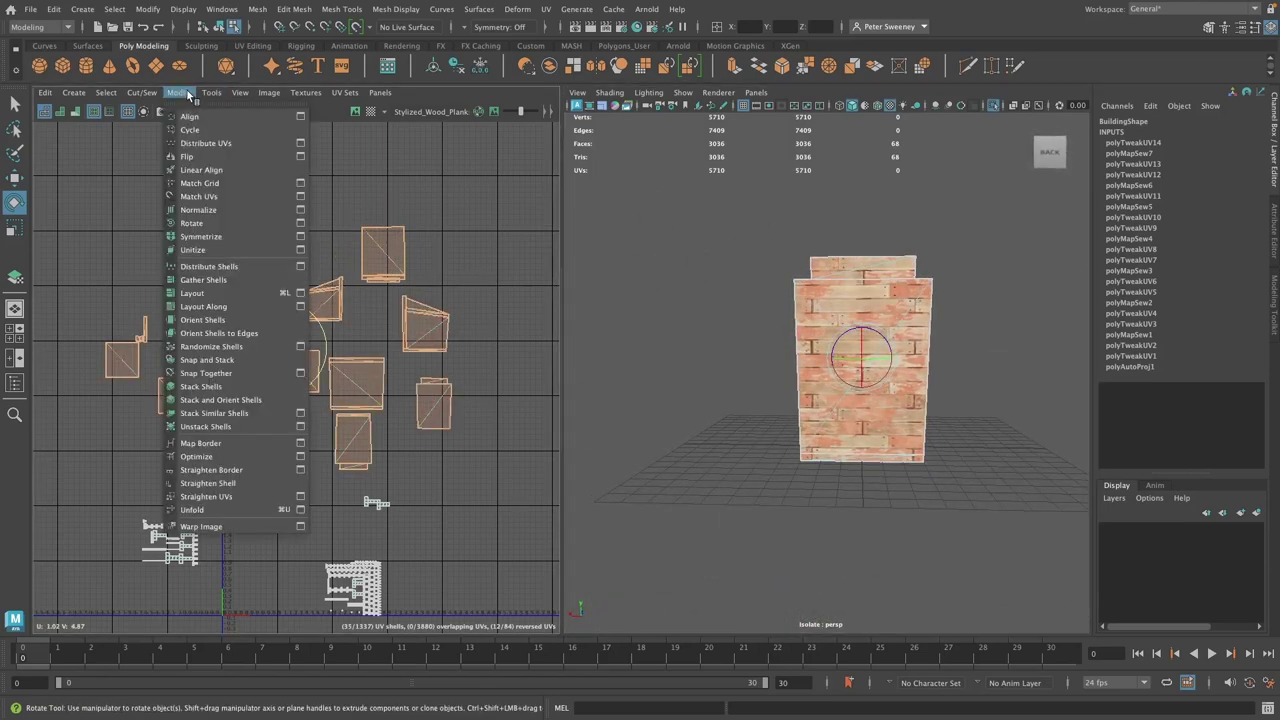
{"action": "left_click", "coordinate": [300, 293]}
{"action": "scroll", "coordinate": [723, 322], "scroll_direction": "down", "scroll_amount": 2}
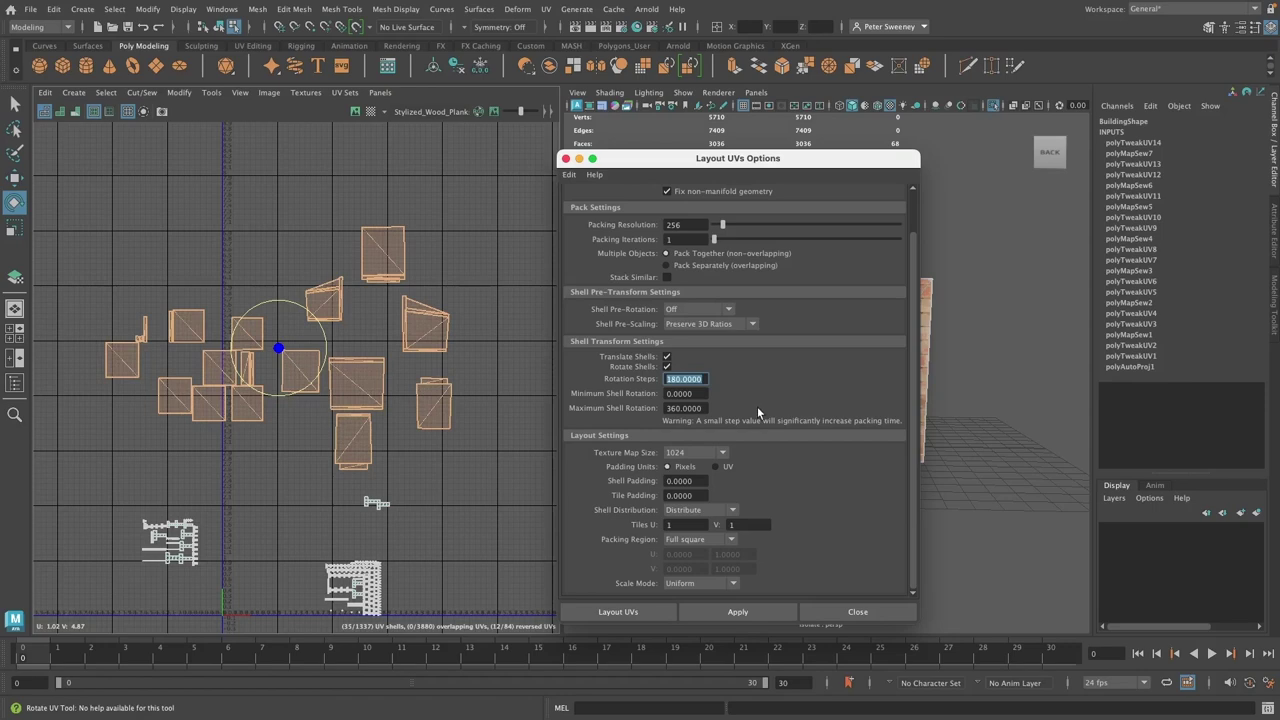
{"action": "left_click", "coordinate": [738, 612]}
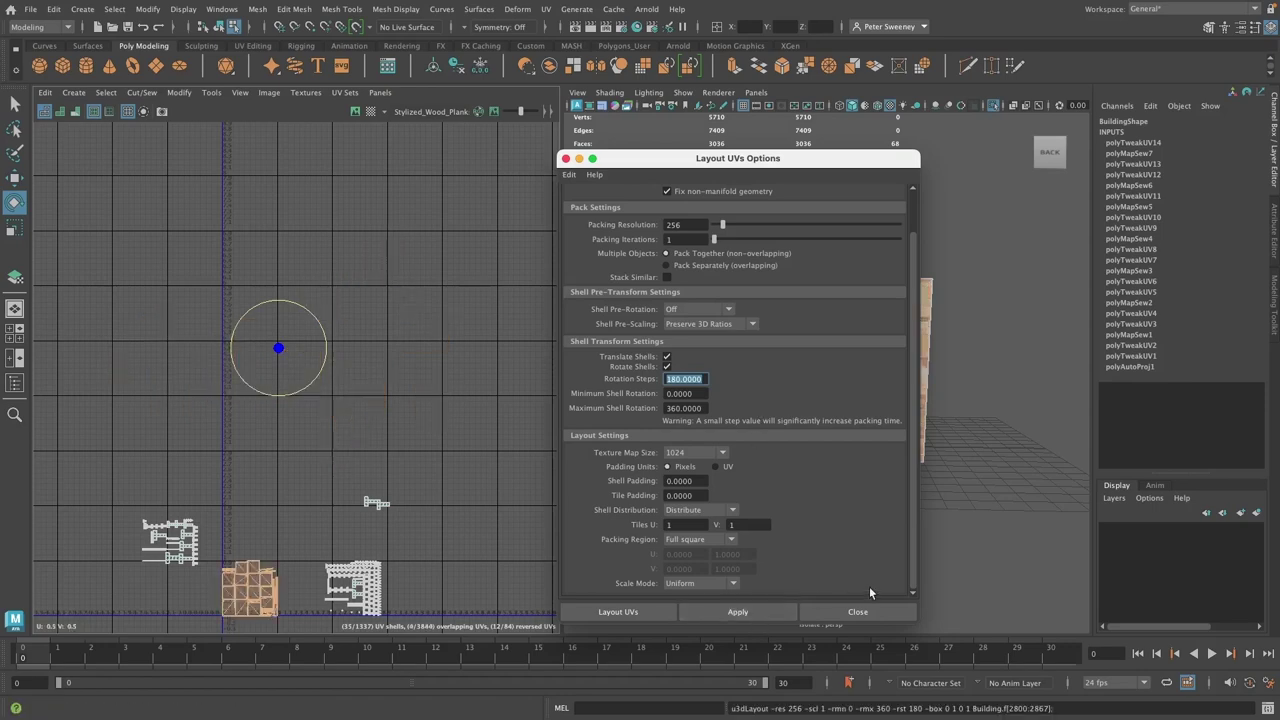
Close the layout options and move the packed siding shells up into empty UV space, clear of the 0–1 tile
{"action": "left_click", "coordinate": [868, 612]}
{"action": "left_click_drag", "start_coordinate": [691, 437], "coordinate": [1140, 470], "text": "alt"}
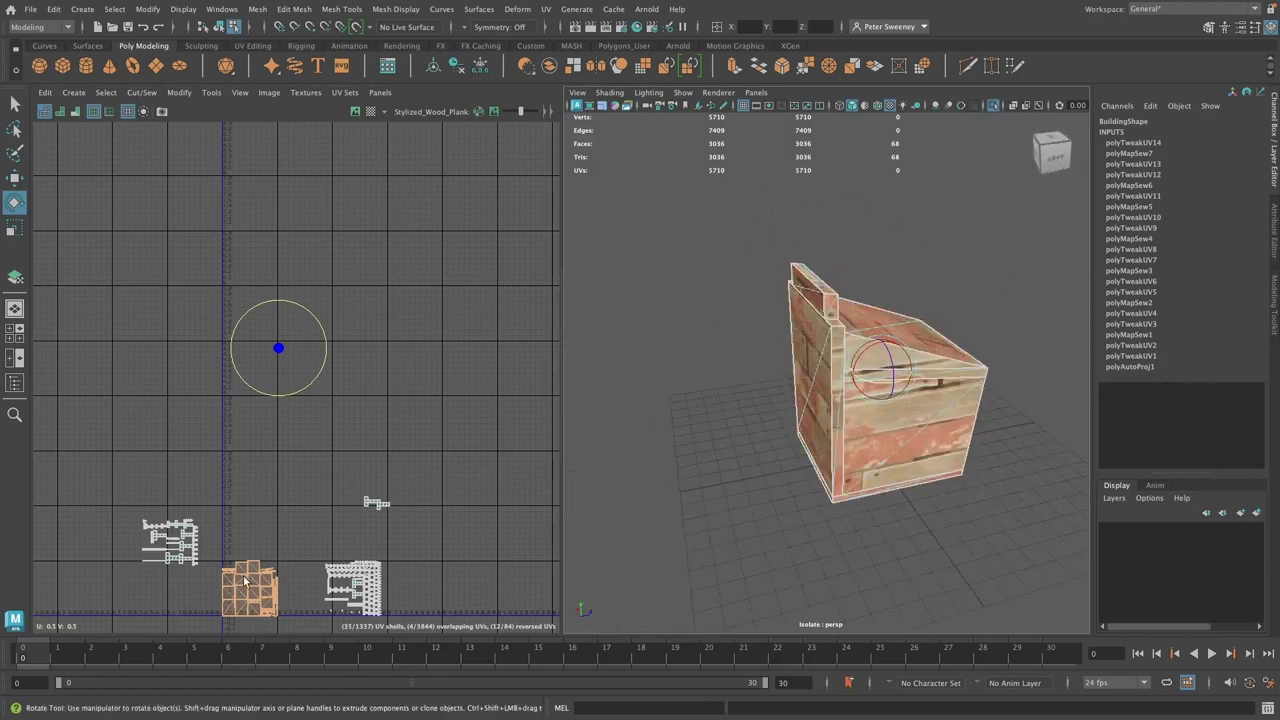
{"action": "key", "text": "w"}
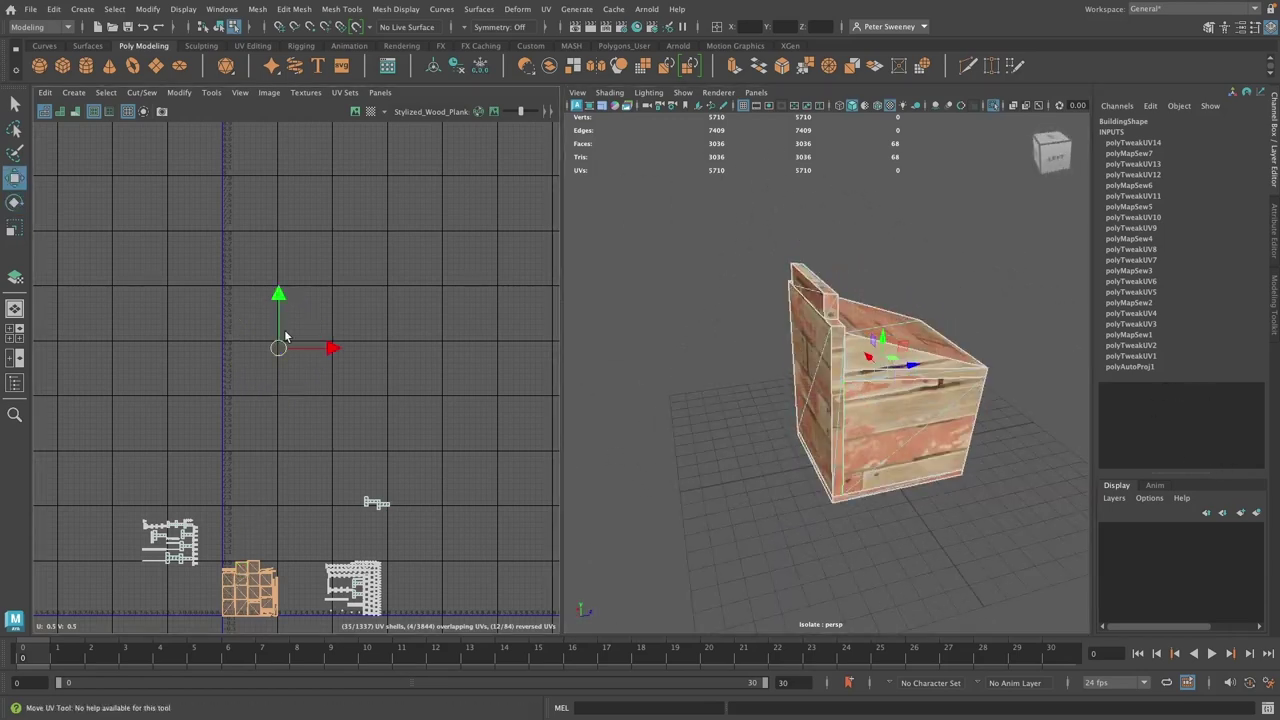
{"action": "left_click_drag", "start_coordinate": [285, 337], "coordinate": [344, 164]}
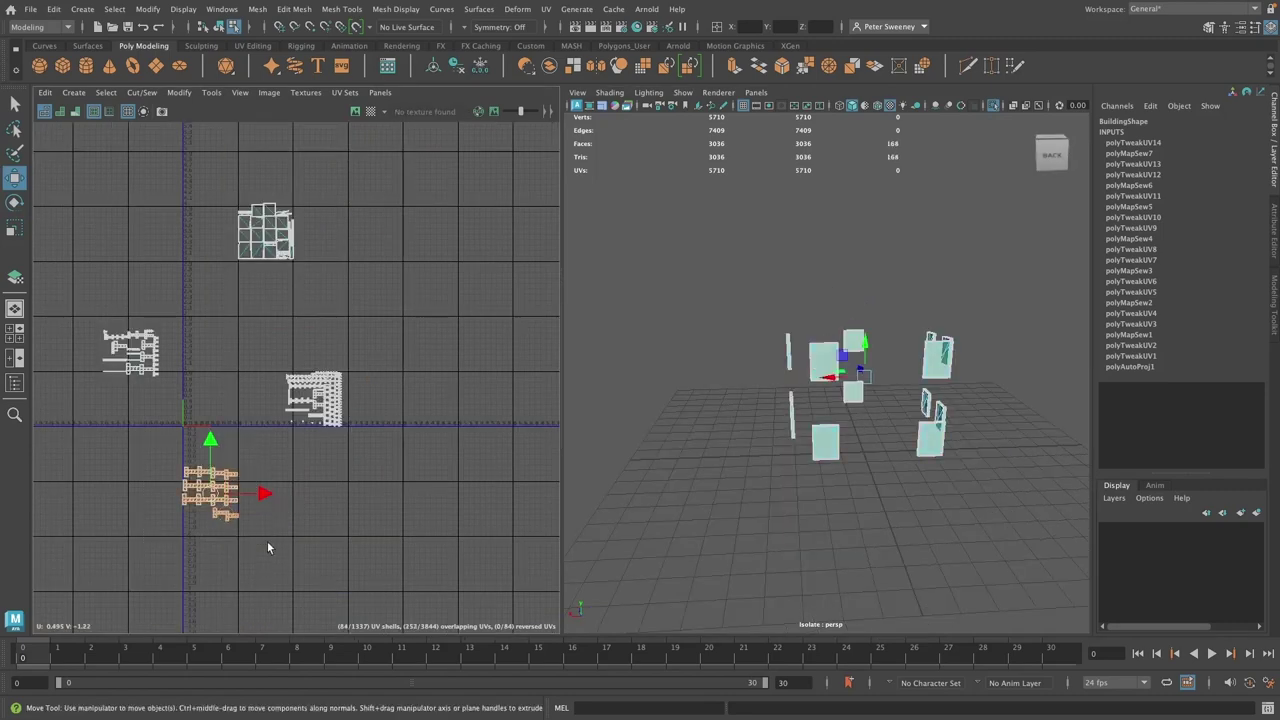
Apply an automatic UV projection to the isolated window glass faces and park their shells beside the siding shells
{"action": "left_click", "coordinate": [75, 93]}
{"action": "left_click", "coordinate": [112, 144]}
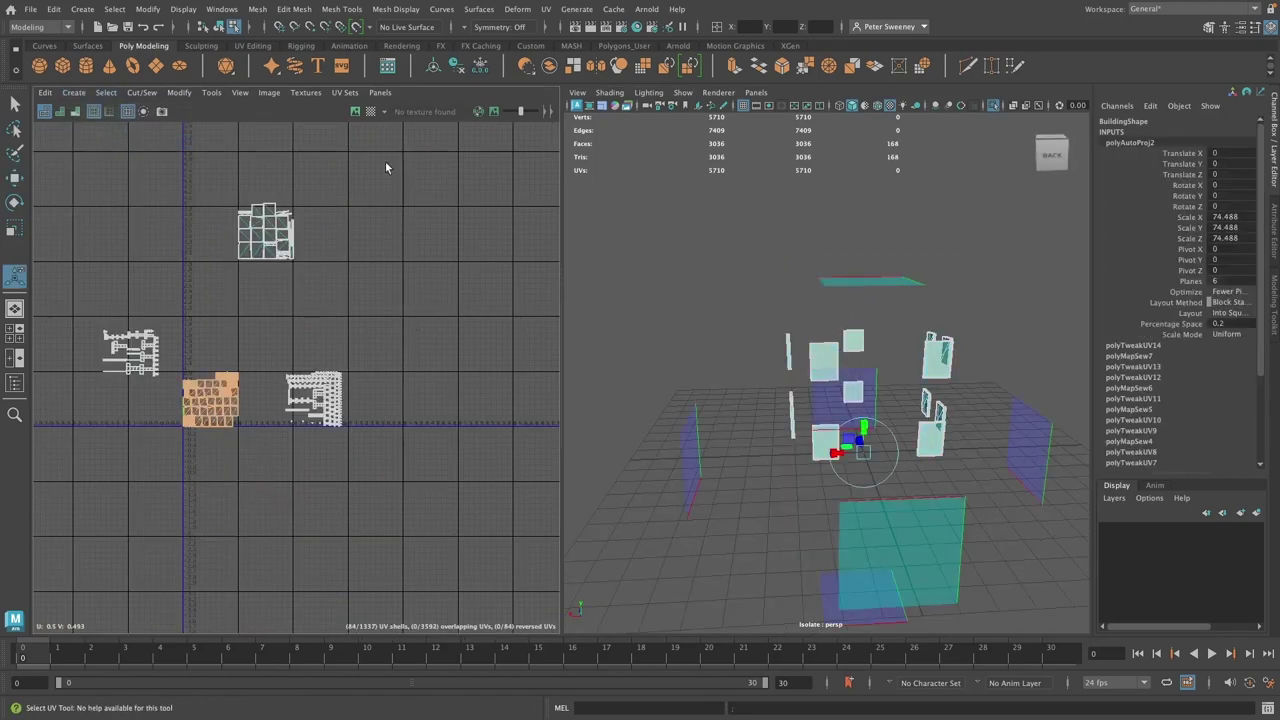
{"action": "key", "text": "w"}
{"action": "left_click_drag", "start_coordinate": [230, 390], "coordinate": [332, 280]}
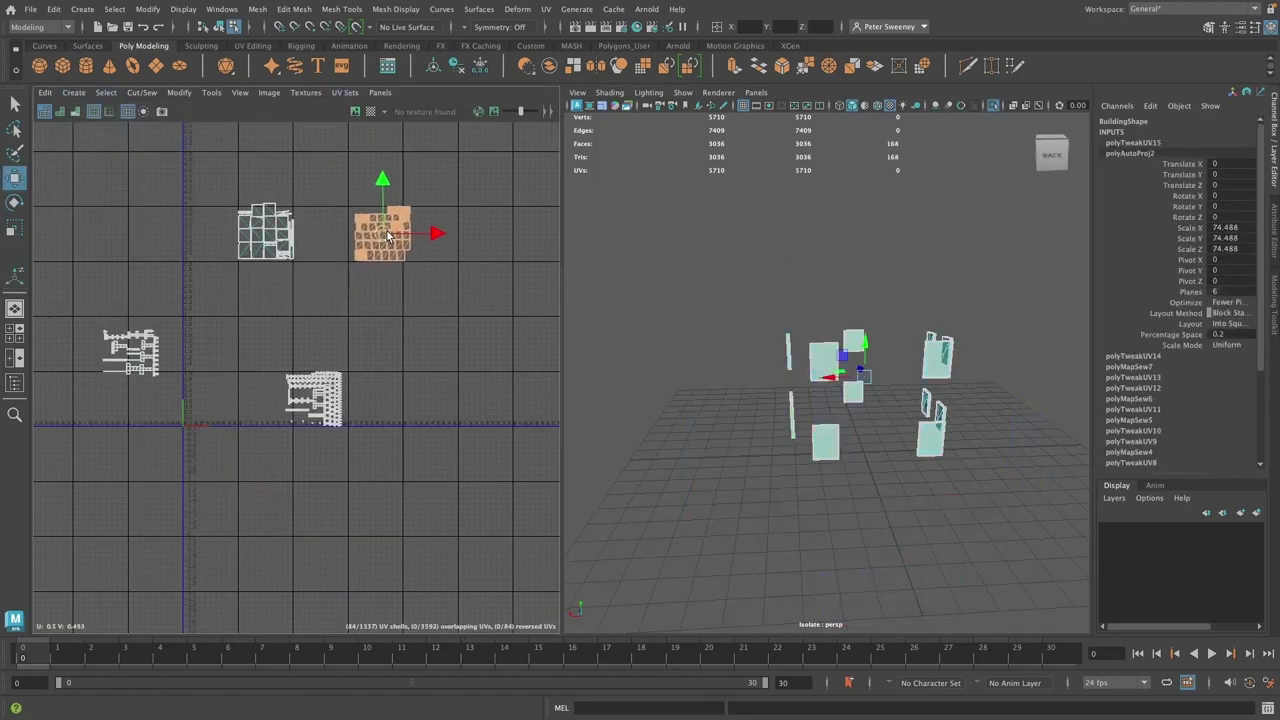
Isolate the window trim and railing shells, project them with Automatic mapping and park them beside the glass shells
{"action": "left_click", "coordinate": [994, 106]}
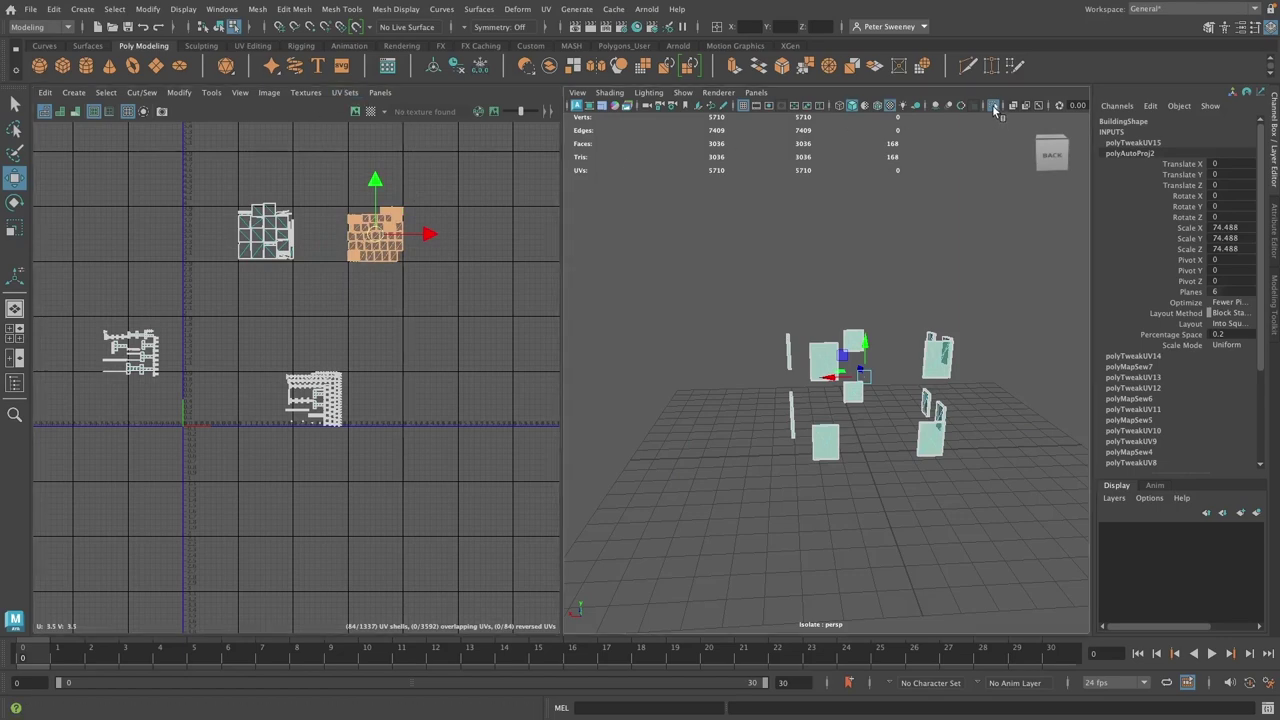
{"action": "left_click_drag", "start_coordinate": [243, 349], "coordinate": [431, 526]}
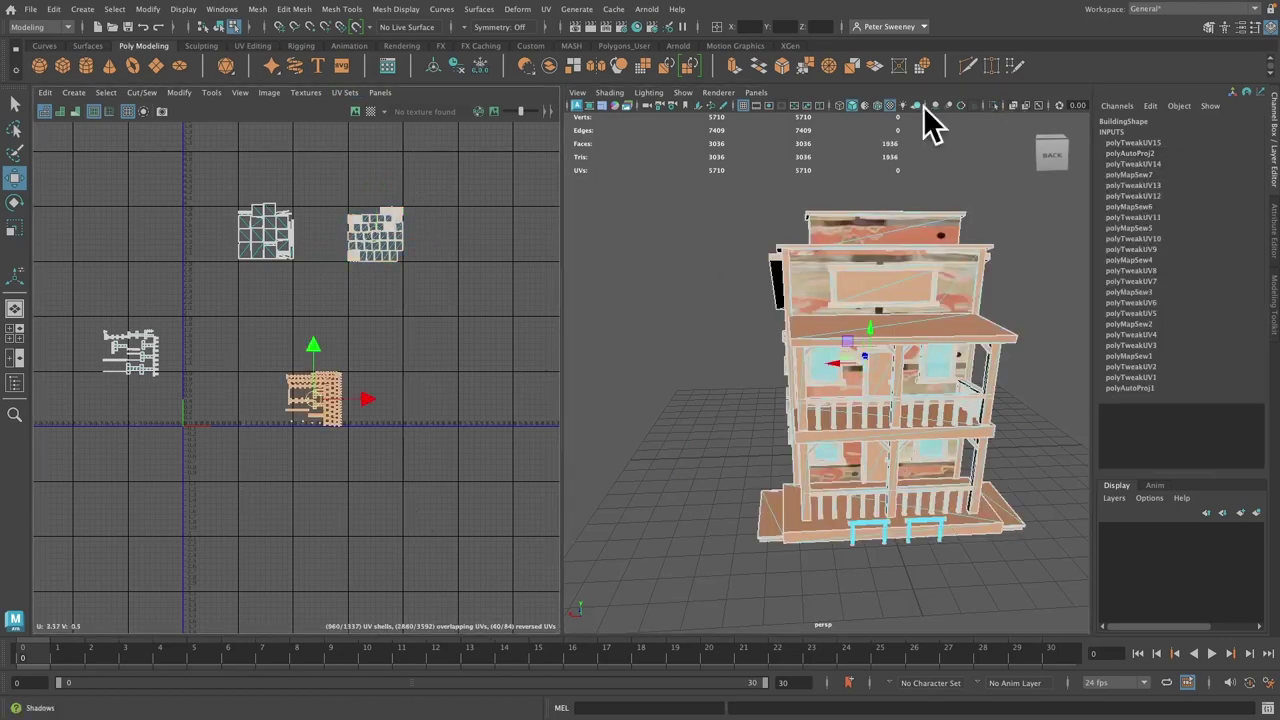
{"action": "left_click", "coordinate": [993, 105]}
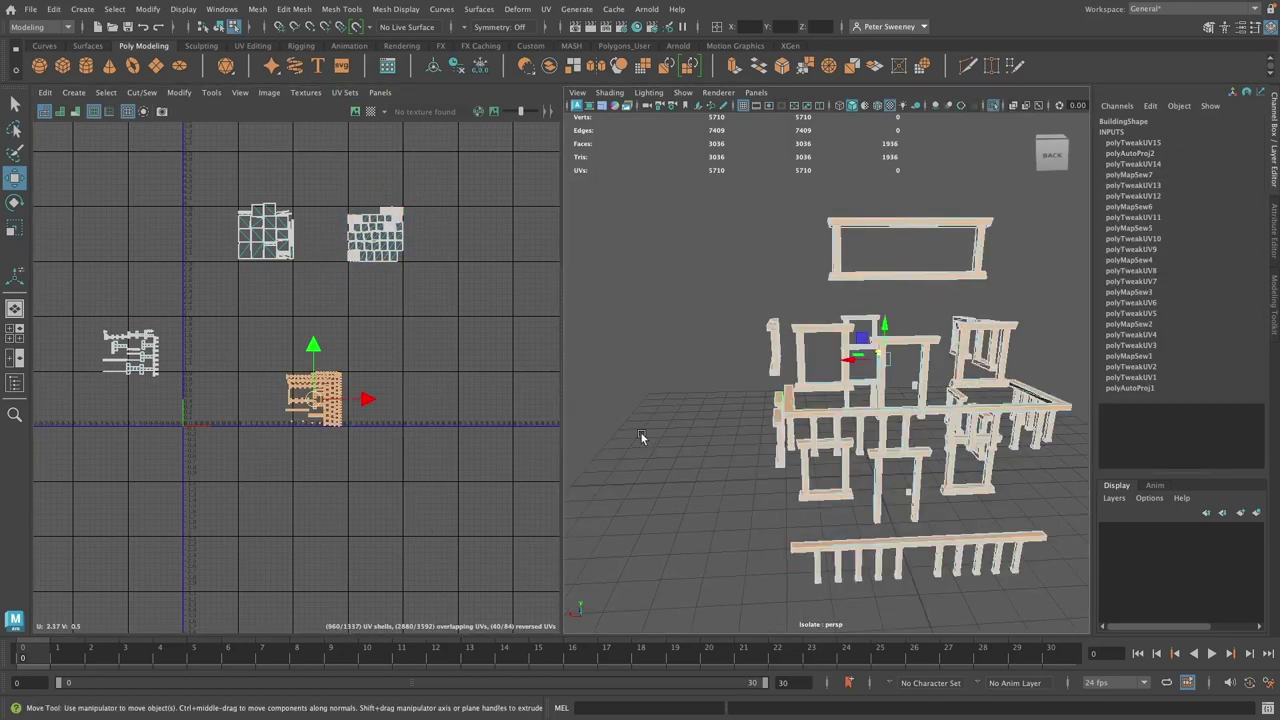
{"action": "left_click", "coordinate": [75, 93]}
{"action": "left_click", "coordinate": [100, 143]}
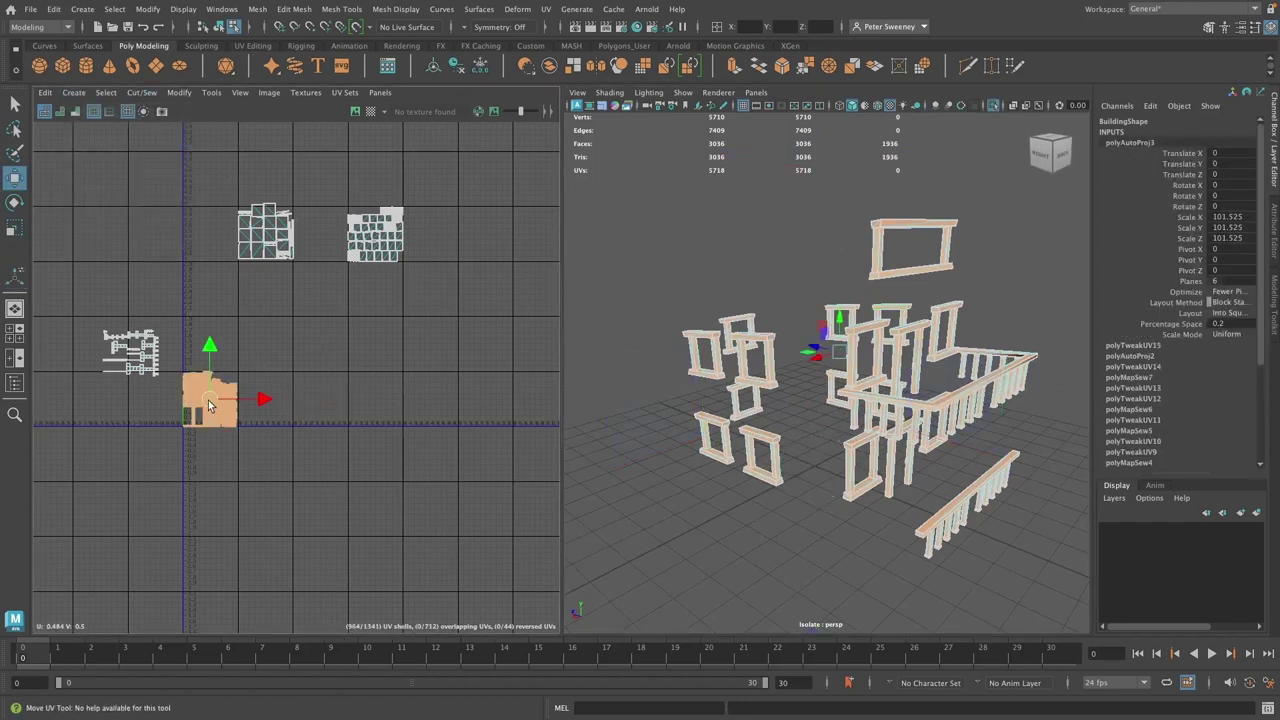
{"action": "left_click_drag", "start_coordinate": [208, 400], "coordinate": [443, 233]}
Select and isolate the remaining roof, porch and post shells, and apply an automatic UV projection to them
{"action": "left_click", "coordinate": [130, 350]}
{"action": "left_click", "coordinate": [993, 105]}
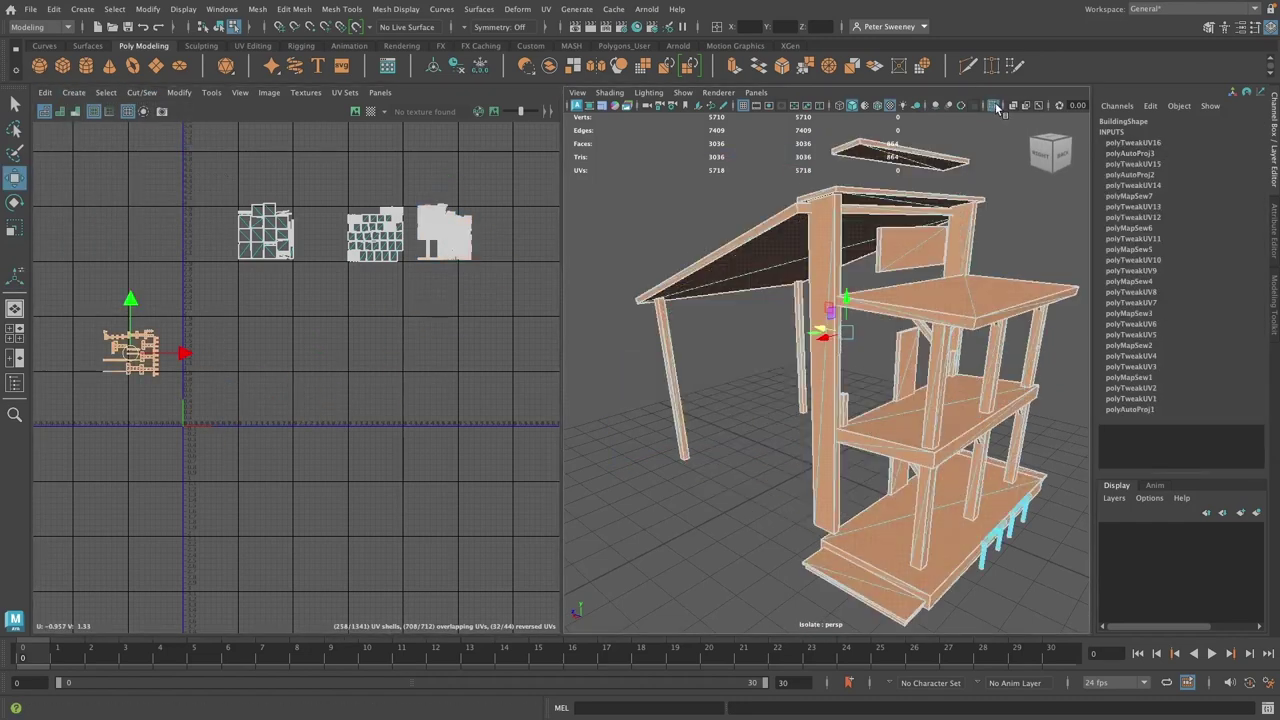
{"action": "left_click", "coordinate": [75, 93]}
{"action": "left_click", "coordinate": [100, 143]}
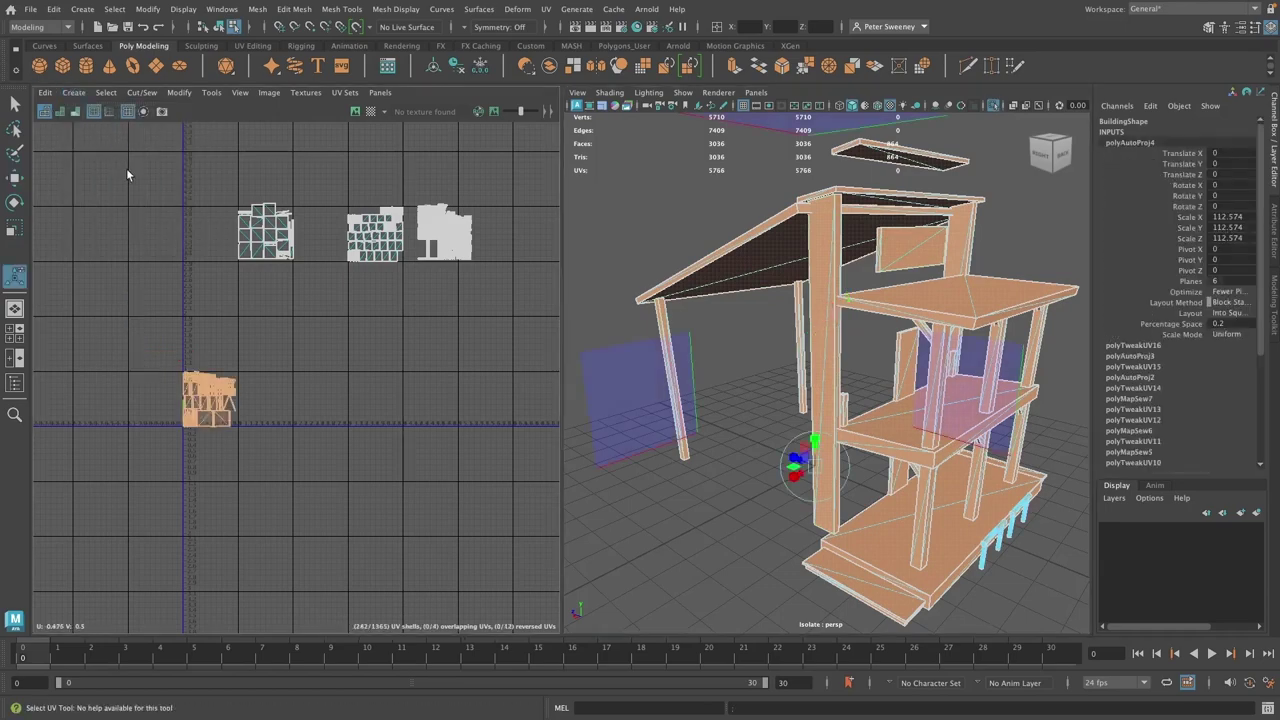
{"action": "key", "text": "f"}
{"action": "left_click_drag", "start_coordinate": [731, 454], "coordinate": [692, 470], "text": "alt"}
Select the building in object mode and connect a File texture with Stylized_Wood_basecolor.png to the Color of Mat_Wood
{"action": "right_click_drag", "start_coordinate": [975, 250], "coordinate": [999, 231]}
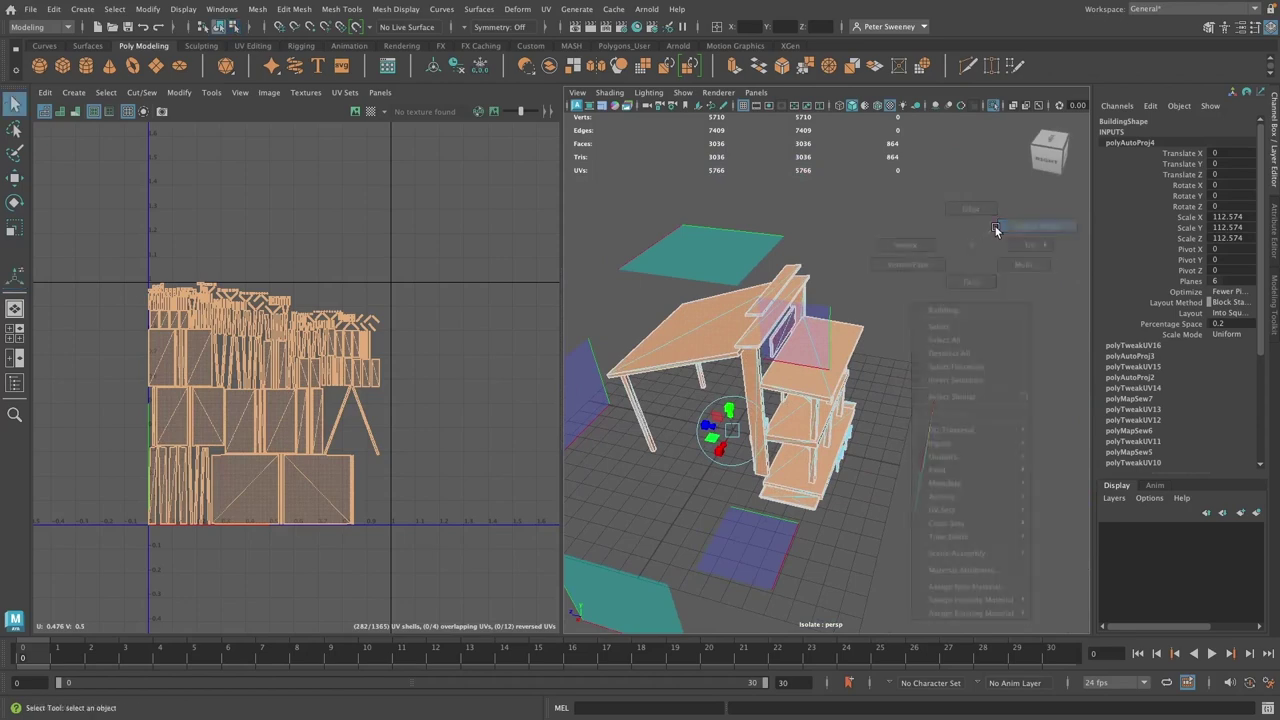
{"action": "key", "text": "f"}
{"action": "left_click_drag", "start_coordinate": [949, 425], "coordinate": [846, 329], "text": "alt"}
{"action": "left_click", "coordinate": [975, 391]}
{"action": "left_click", "coordinate": [843, 331]}
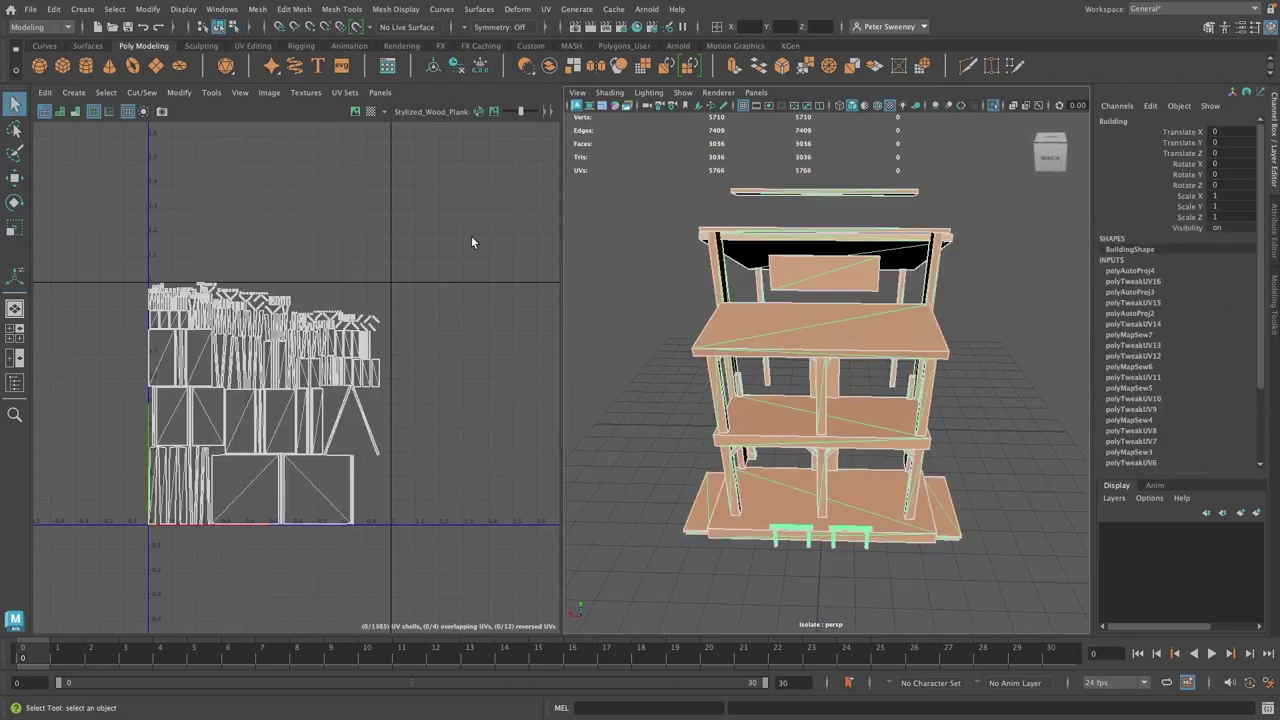
{"action": "right_click", "coordinate": [638, 242]}
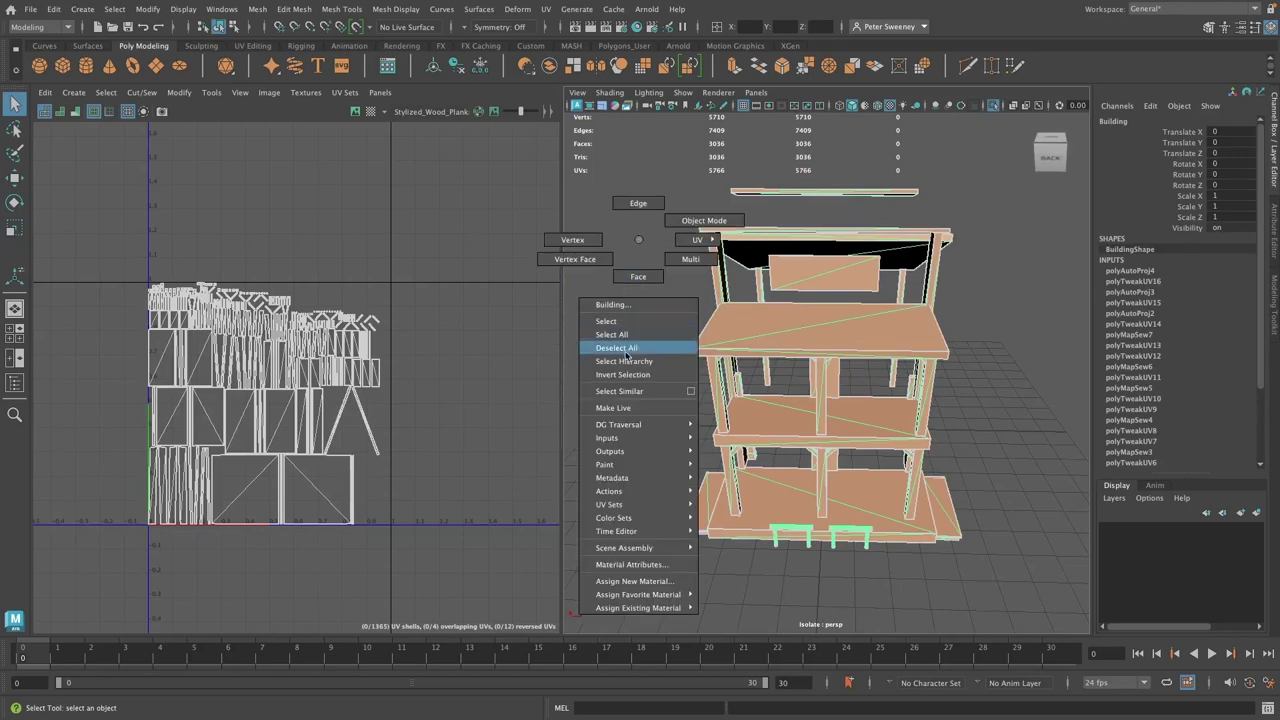
{"action": "left_click", "coordinate": [629, 565]}
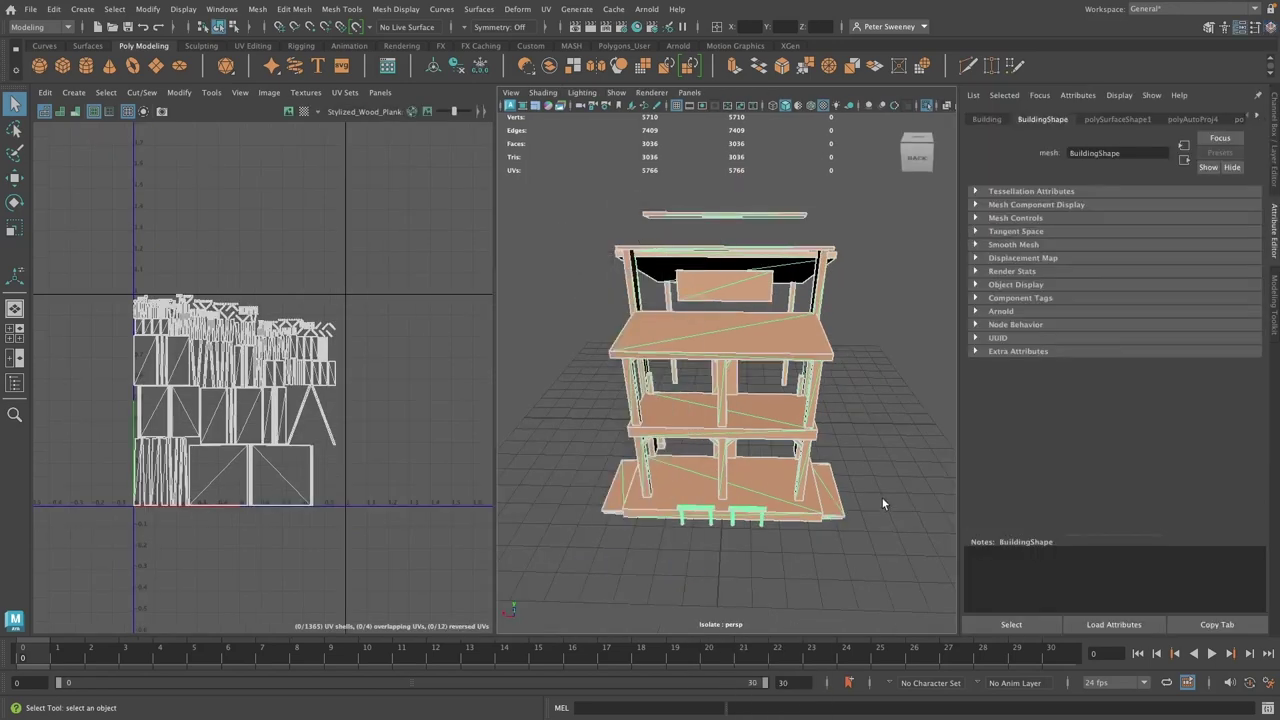
{"action": "right_click", "coordinate": [905, 259]}
{"action": "left_click", "coordinate": [898, 582]}
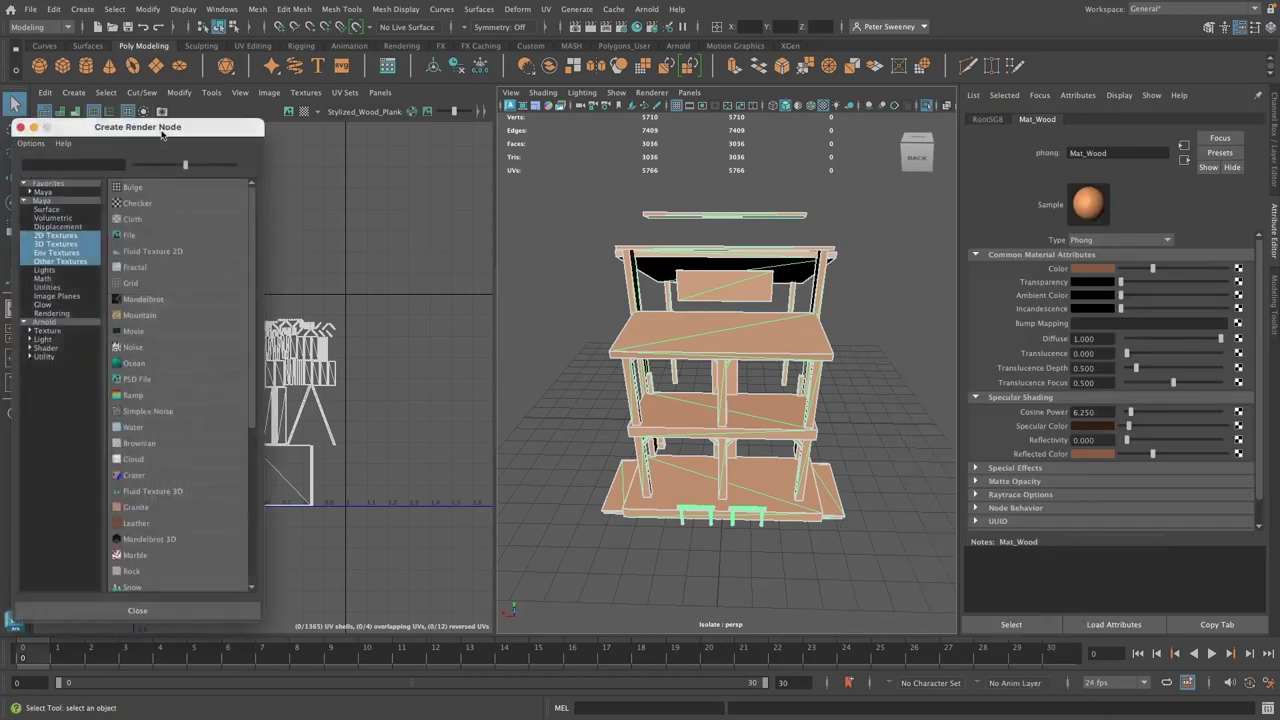
{"action": "left_click_drag", "start_coordinate": [139, 126], "coordinate": [337, 106]}
{"action": "left_click", "coordinate": [340, 217]}
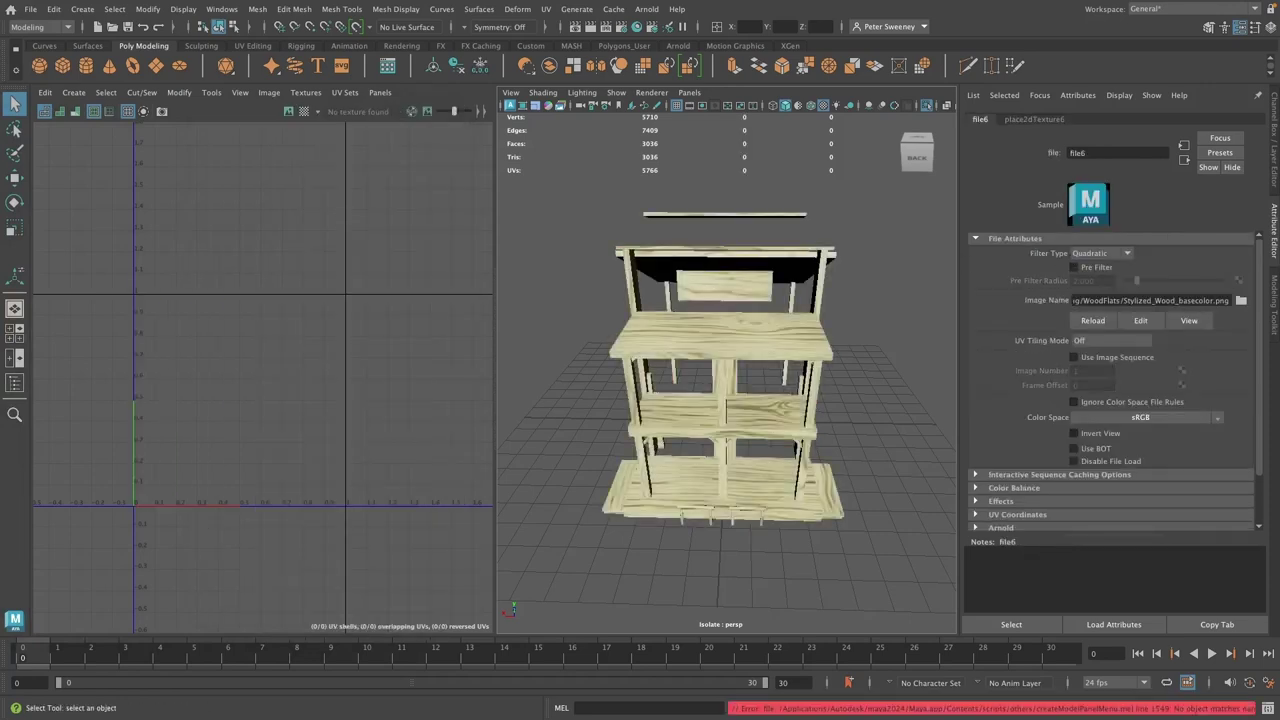
Examine the wood grain direction and scale on the isolated roof, porch floors, beams and posts from several angles
{"action": "right_click_drag", "start_coordinate": [725, 400], "coordinate": [760, 400], "text": "alt"}
{"action": "left_click_drag", "start_coordinate": [760, 400], "coordinate": [691, 379], "text": "alt"}
{"action": "middle_click_drag", "start_coordinate": [691, 379], "coordinate": [866, 164], "text": "alt"}
{"action": "scroll", "coordinate": [856, 174], "scroll_direction": "down", "scroll_amount": 6}
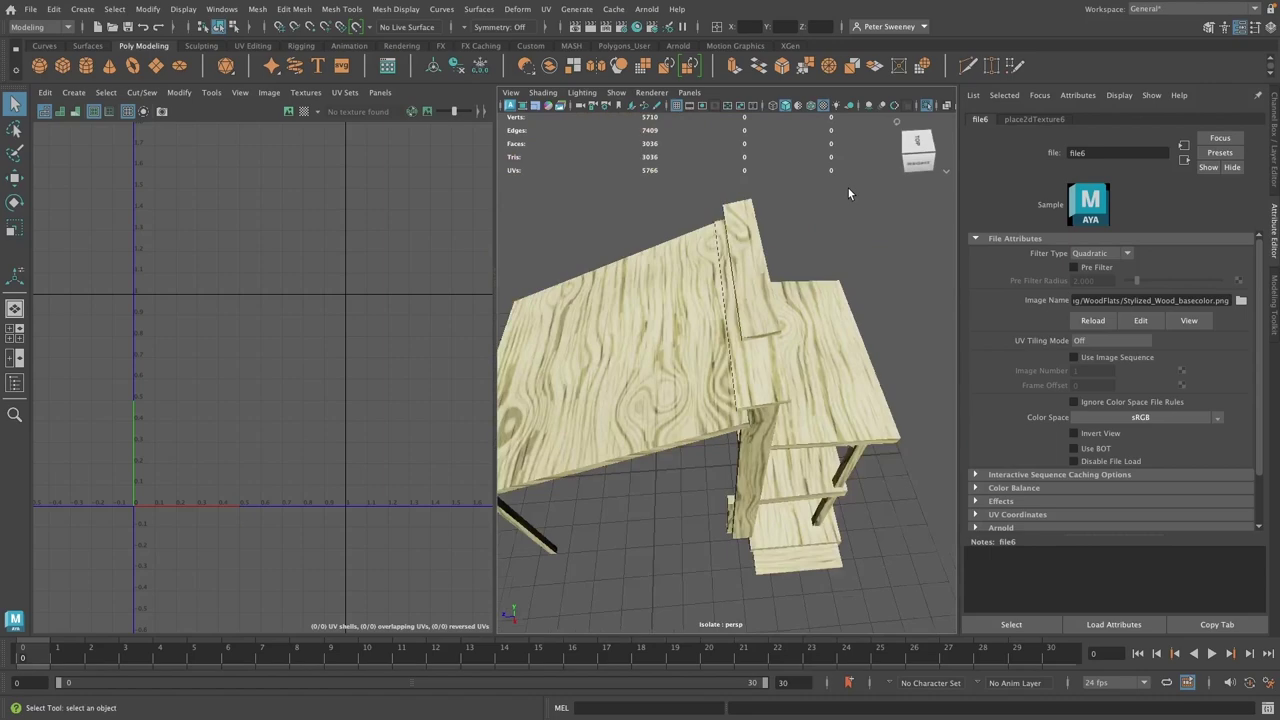
{"action": "left_click_drag", "start_coordinate": [771, 351], "coordinate": [570, 296], "text": "alt"}
{"action": "right_click_drag", "start_coordinate": [570, 296], "coordinate": [752, 463], "text": "alt"}
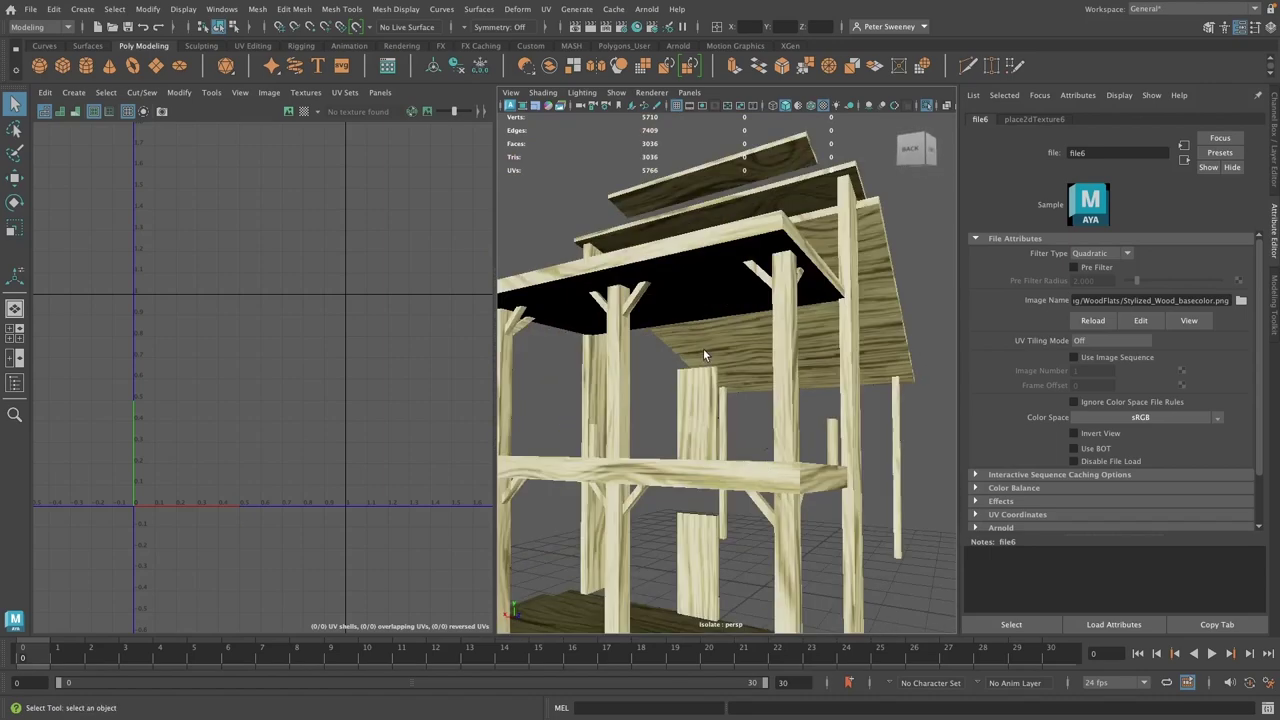
{"action": "left_click_drag", "start_coordinate": [703, 348], "coordinate": [821, 353], "text": "alt"}
{"action": "left_click", "coordinate": [821, 353]}
{"action": "key", "text": "f"}
{"action": "middle_click_drag", "start_coordinate": [380, 406], "coordinate": [394, 404], "text": "alt"}
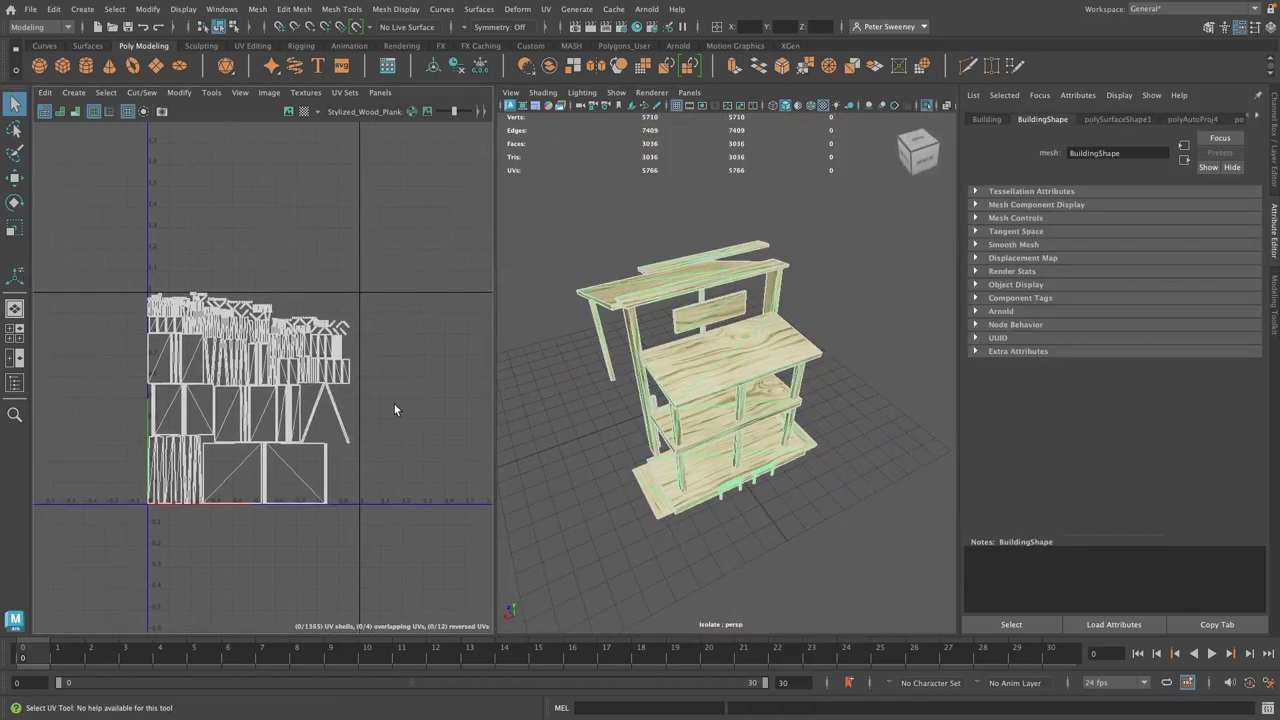
{"action": "left_click_drag", "start_coordinate": [620, 434], "coordinate": [634, 431], "text": "alt"}
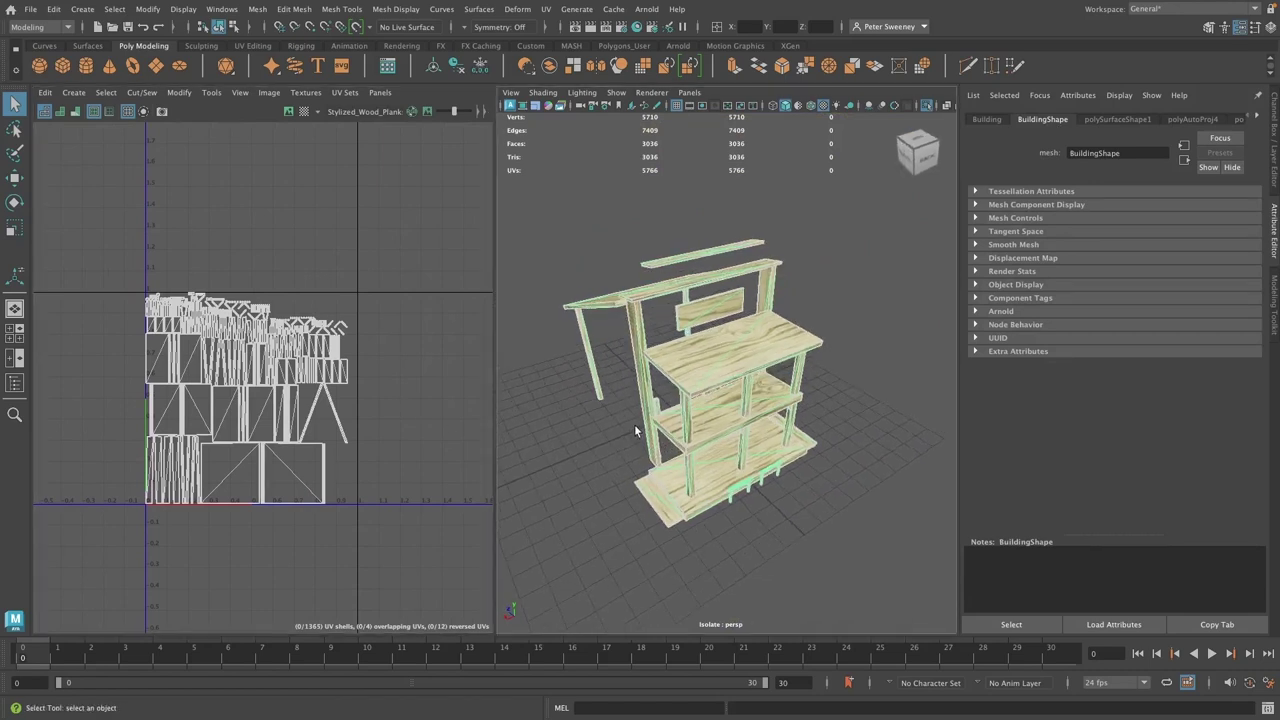
Turn off isolation to show the whole building and check its side walls together with the wood parts
{"action": "left_click", "coordinate": [928, 108]}
{"action": "left_click", "coordinate": [839, 333]}
{"action": "left_click_drag", "start_coordinate": [839, 333], "coordinate": [924, 317], "text": "alt"}
{"action": "left_click", "coordinate": [689, 325]}
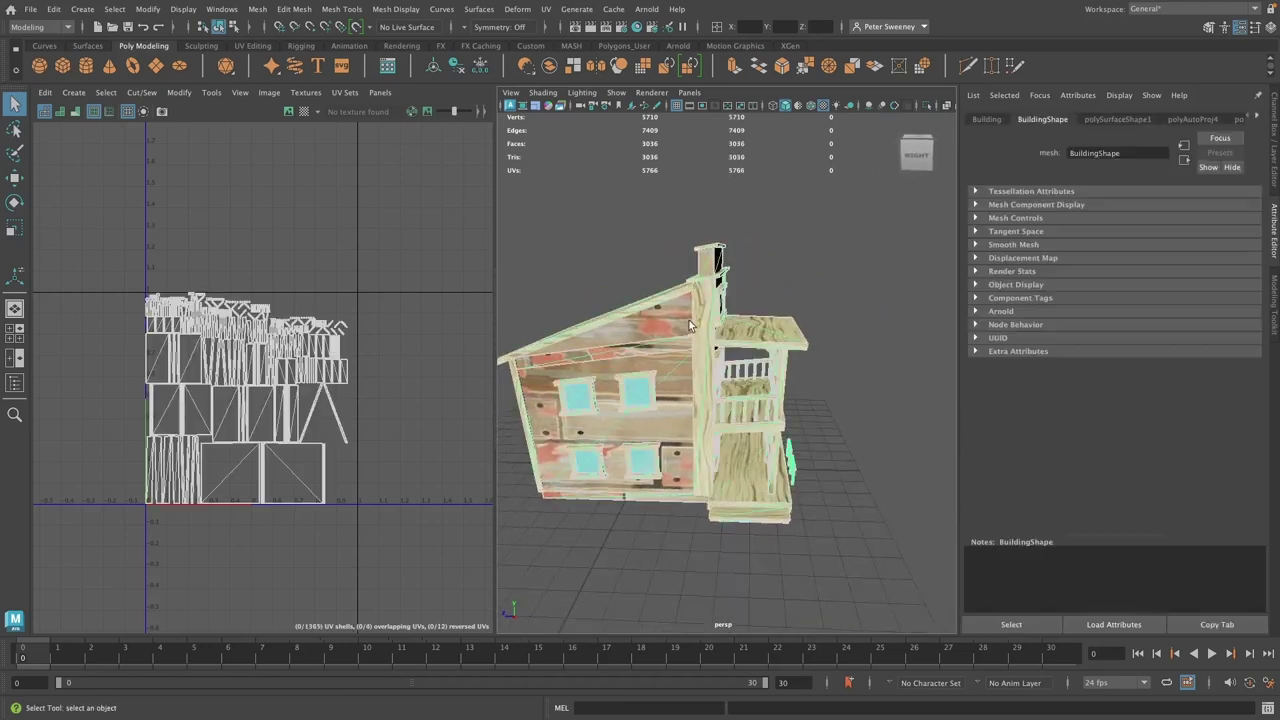
{"action": "scroll", "coordinate": [533, 222], "scroll_direction": "down", "scroll_amount": 4}
{"action": "left_click_drag", "start_coordinate": [540, 226], "coordinate": [866, 488]}
{"action": "scroll", "coordinate": [356, 386], "scroll_direction": "down", "scroll_amount": 3}
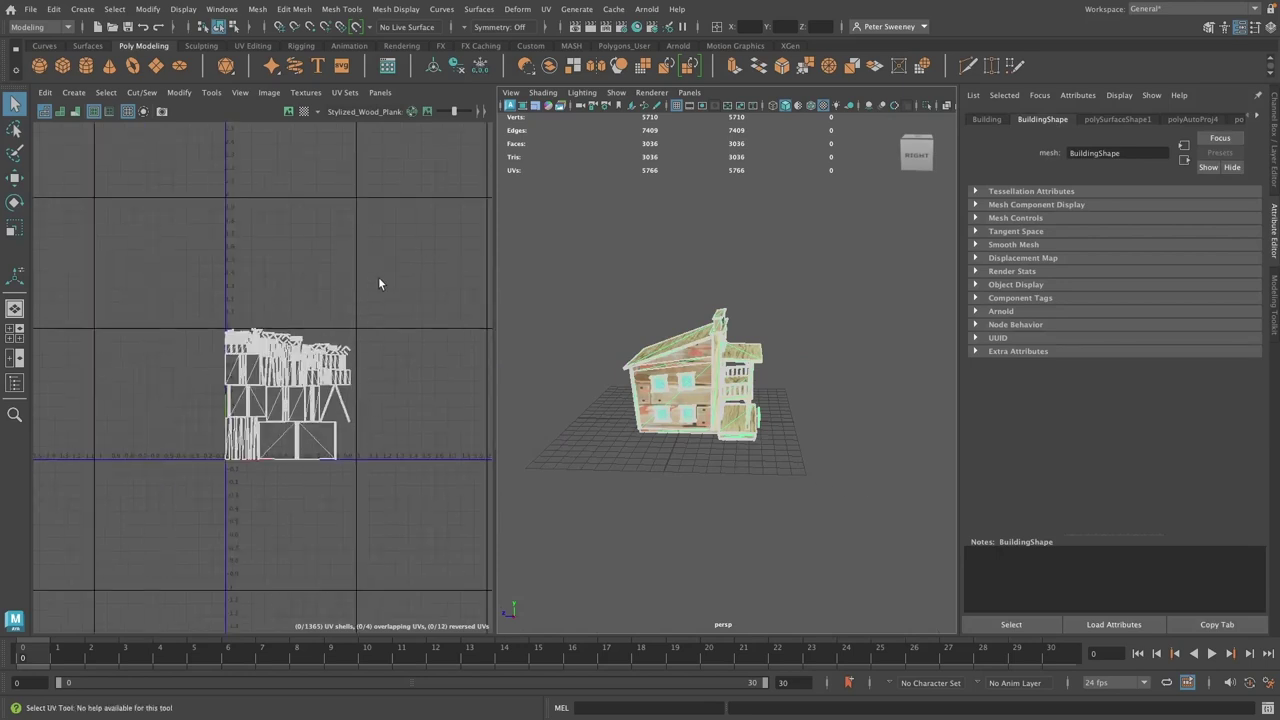
Switch to UV shell selection and lay out the parked siding shells back into the 0–1 tile
{"action": "scroll", "coordinate": [381, 273], "scroll_direction": "down", "scroll_amount": 5}
{"action": "middle_click_drag", "start_coordinate": [294, 169], "coordinate": [188, 289], "text": "alt"}
{"action": "right_click_drag", "start_coordinate": [198, 227], "coordinate": [172, 211]}
{"action": "left_click_drag", "start_coordinate": [250, 257], "coordinate": [259, 267]}
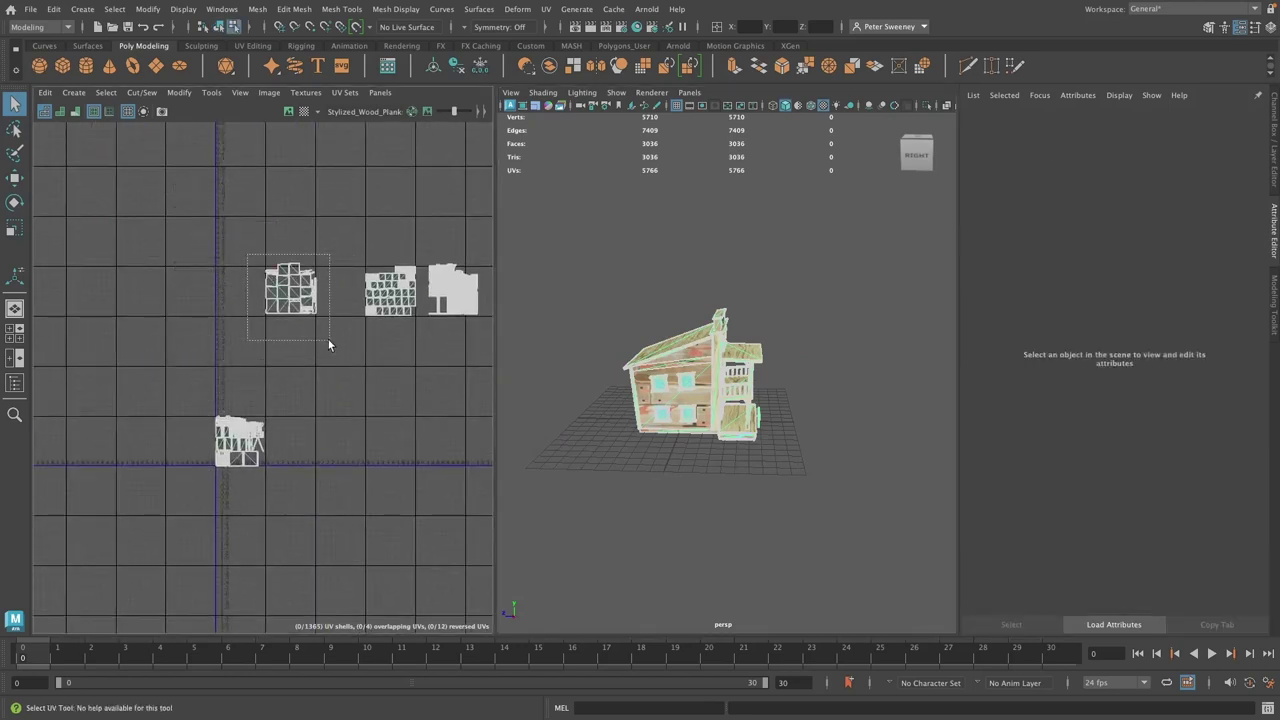
{"action": "left_click_drag", "start_coordinate": [329, 345], "coordinate": [329, 345]}
{"action": "right_click_drag", "start_coordinate": [389, 210], "coordinate": [333, 237], "text": "shift"}
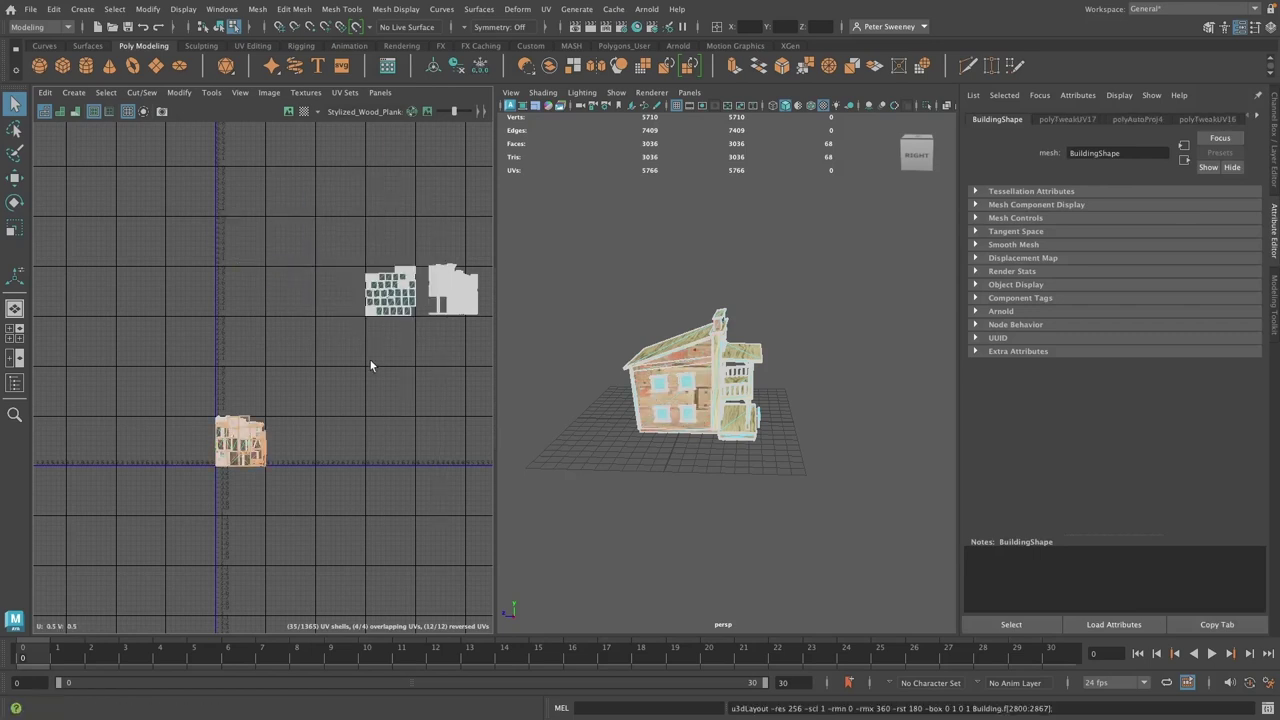
Lay out the parked glass shells and the trim and railing shells into the 0–1 tile, each group separately
{"action": "left_click_drag", "start_coordinate": [322, 245], "coordinate": [419, 347]}
{"action": "right_click_drag", "start_coordinate": [349, 202], "coordinate": [229, 243], "text": "shift"}
{"action": "left_click_drag", "start_coordinate": [404, 244], "coordinate": [512, 350]}
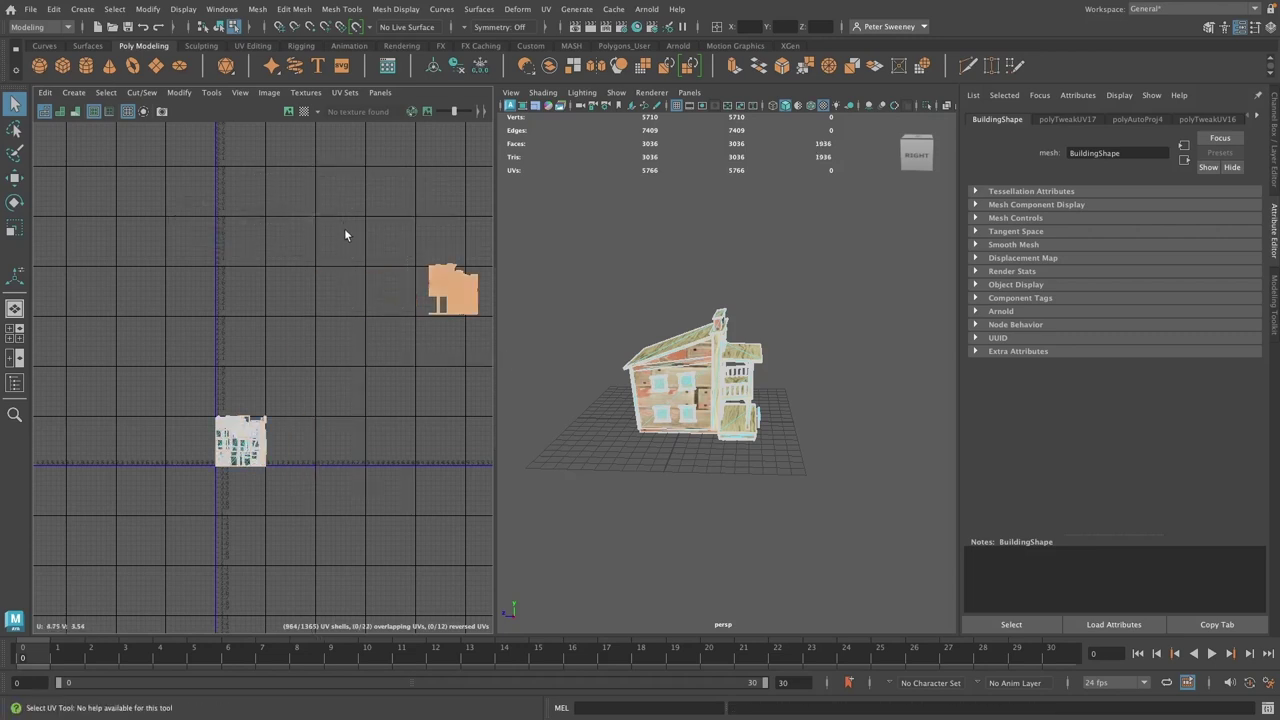
{"action": "right_click_drag", "start_coordinate": [344, 214], "coordinate": [237, 270], "text": "shift"}
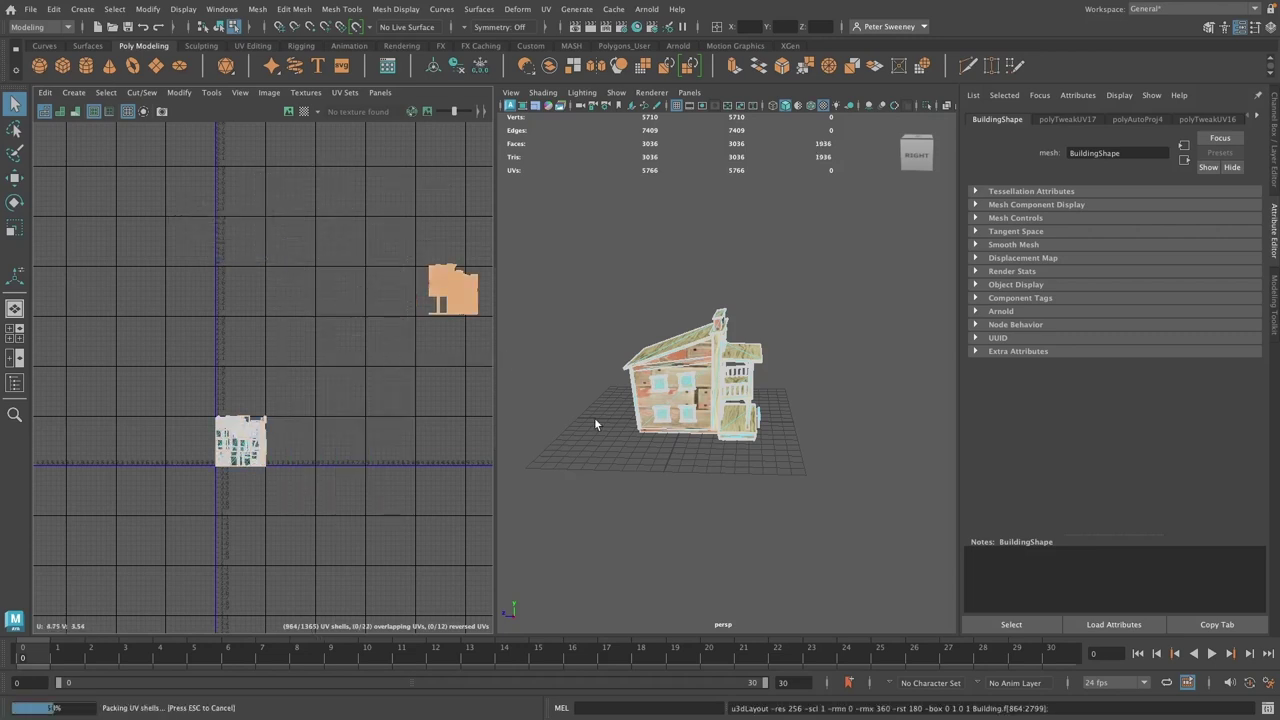
Return to object mode, select the whole building, check its stacked UV layout and export the selection
{"action": "left_click_drag", "start_coordinate": [594, 417], "coordinate": [540, 395], "text": "alt"}
{"action": "right_click_drag", "start_coordinate": [703, 277], "coordinate": [768, 257]}
{"action": "left_click", "coordinate": [767, 367]}
{"action": "left_click", "coordinate": [700, 415]}
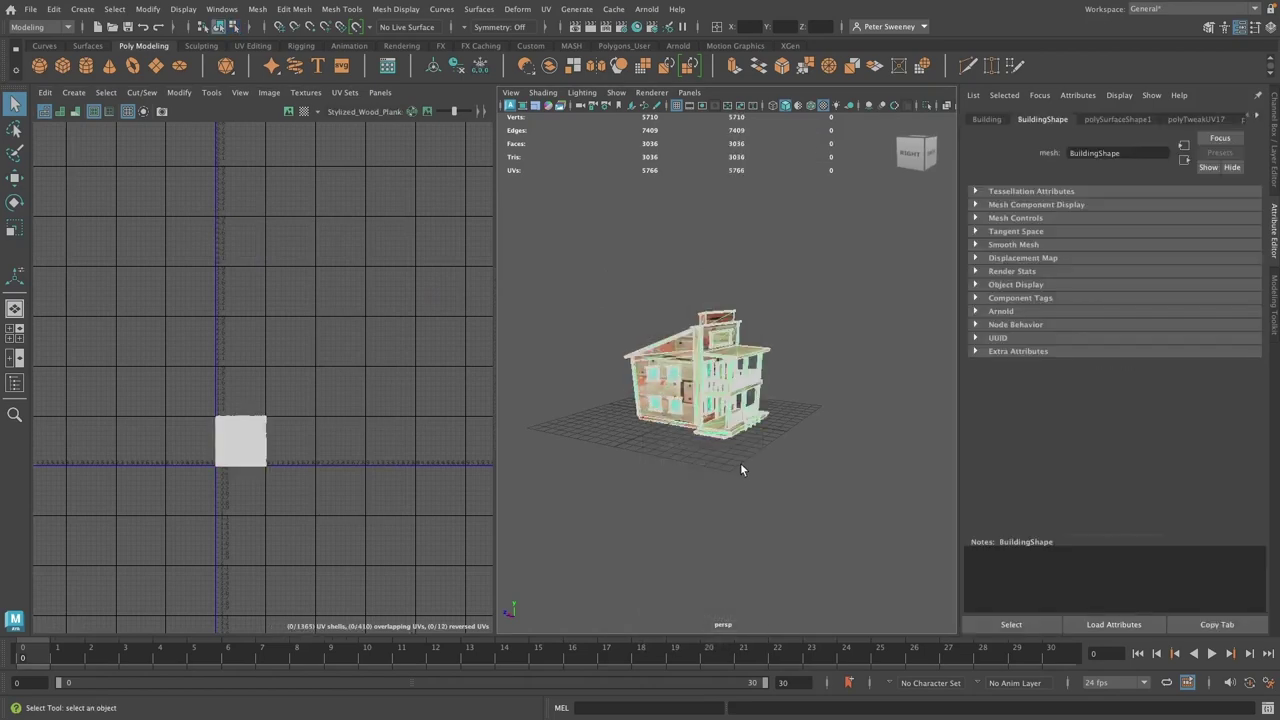
{"action": "key", "text": "f"}
{"action": "left_click_drag", "start_coordinate": [740, 466], "coordinate": [722, 485], "text": "alt"}
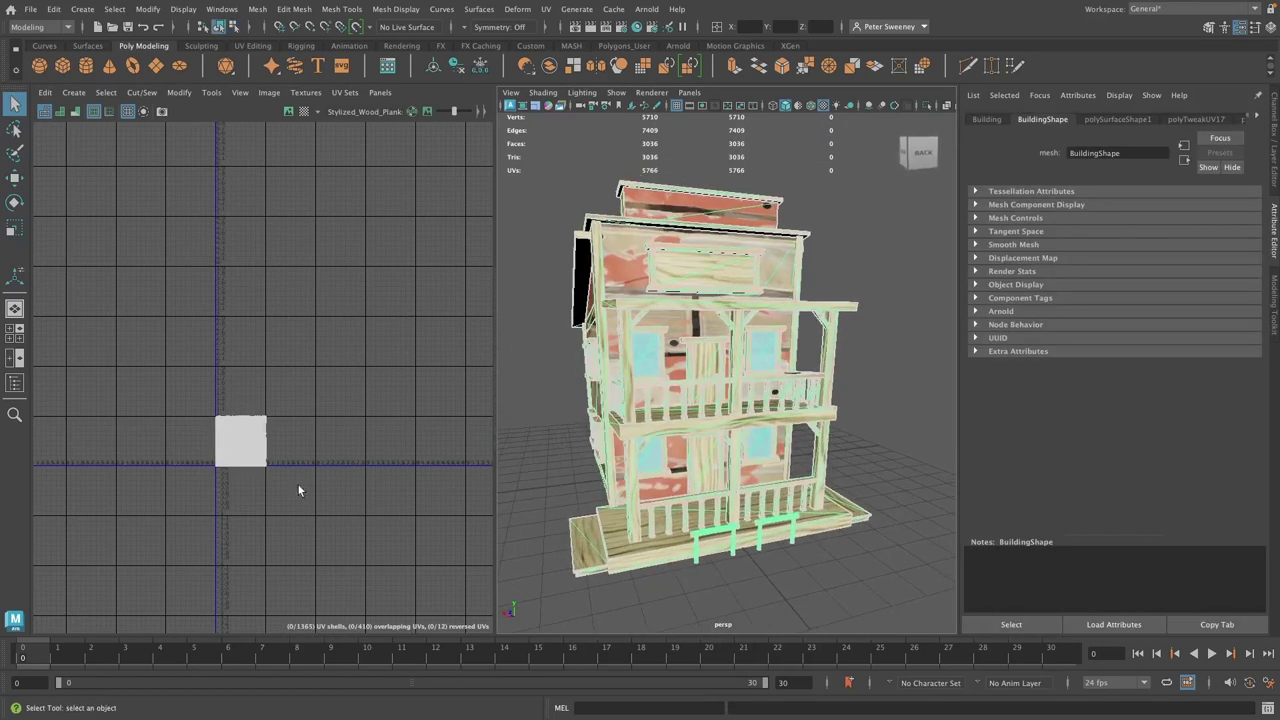
{"action": "scroll", "coordinate": [239, 464], "scroll_direction": "up", "scroll_amount": 8}
{"action": "middle_click_drag", "start_coordinate": [308, 325], "coordinate": [336, 372], "text": "alt"}
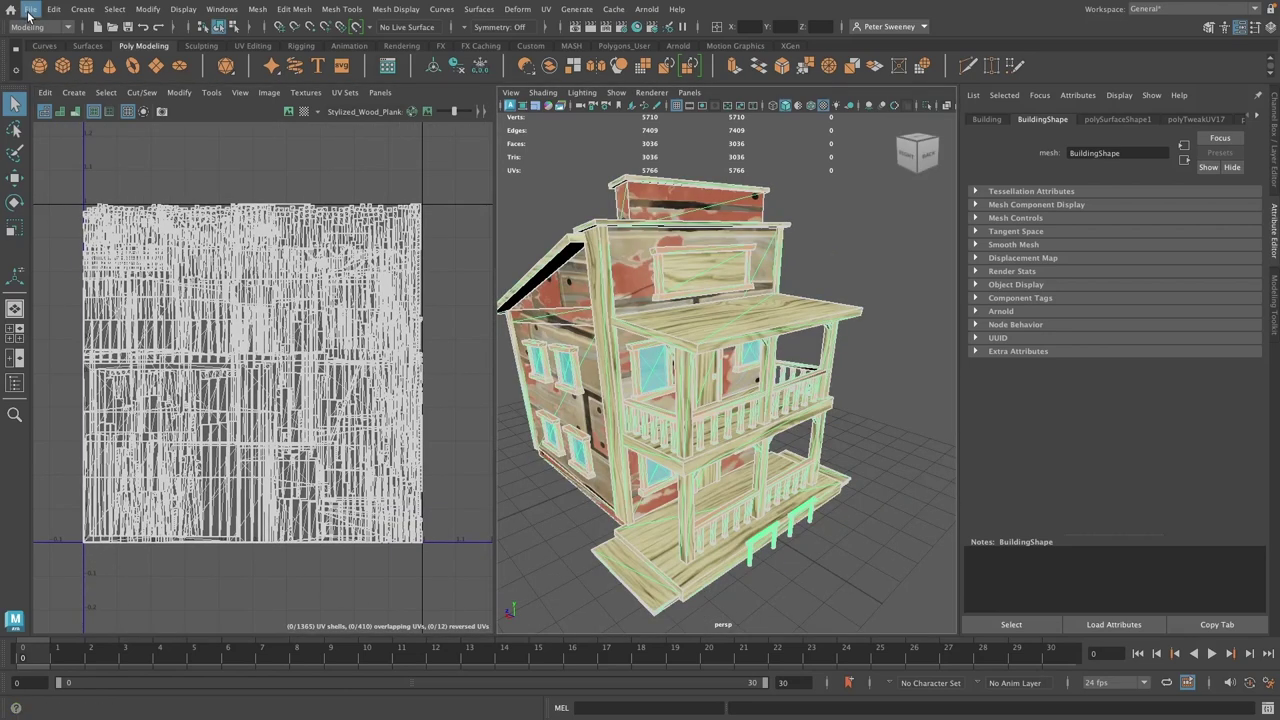
{"action": "left_click", "coordinate": [29, 10]}
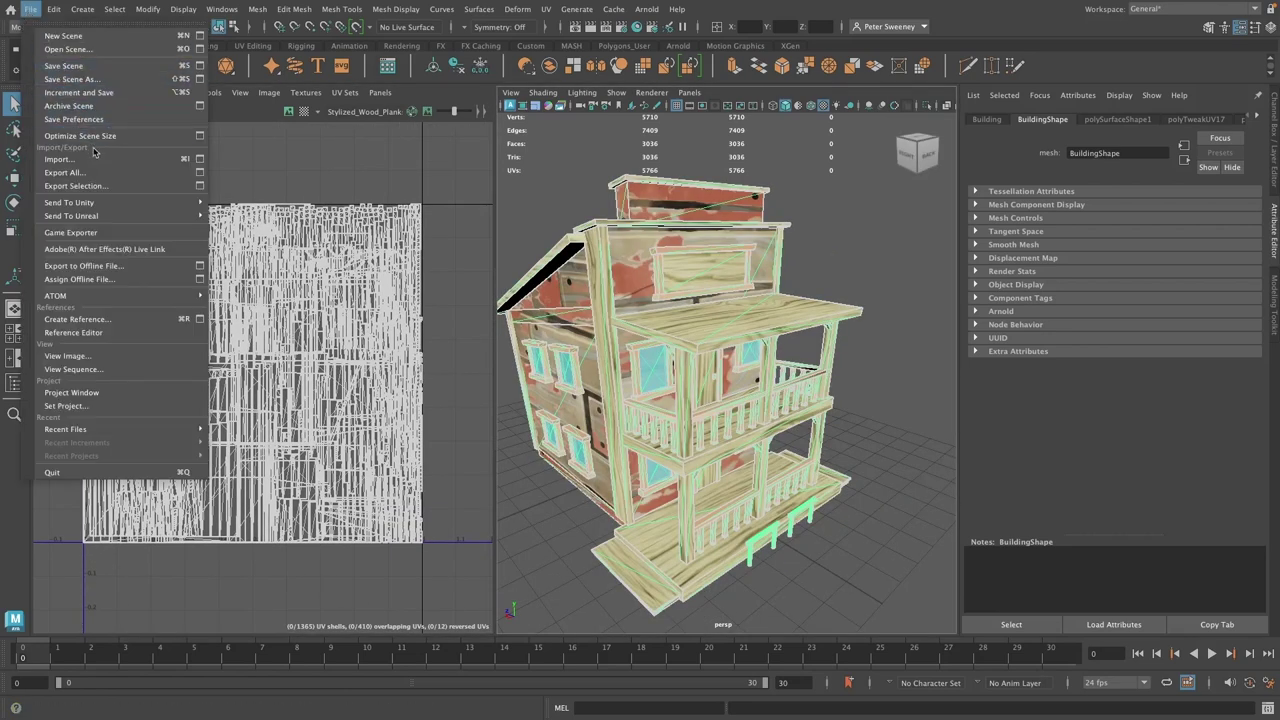
{"action": "left_click", "coordinate": [102, 187]}
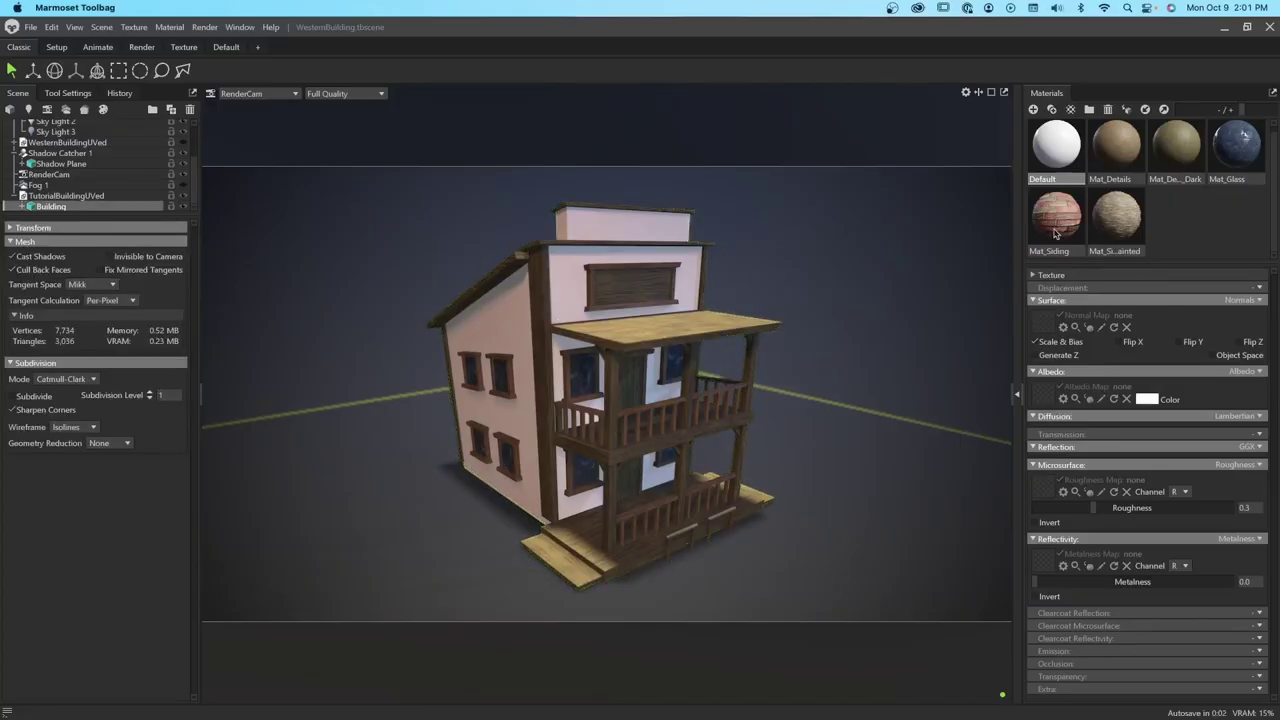
In Marmoset Toolbag, apply the Mat_Siding material to the imported building's walls and check the side wall
{"action": "left_click", "coordinate": [1056, 232]}
{"action": "left_click_drag", "start_coordinate": [495, 327], "coordinate": [499, 323]}
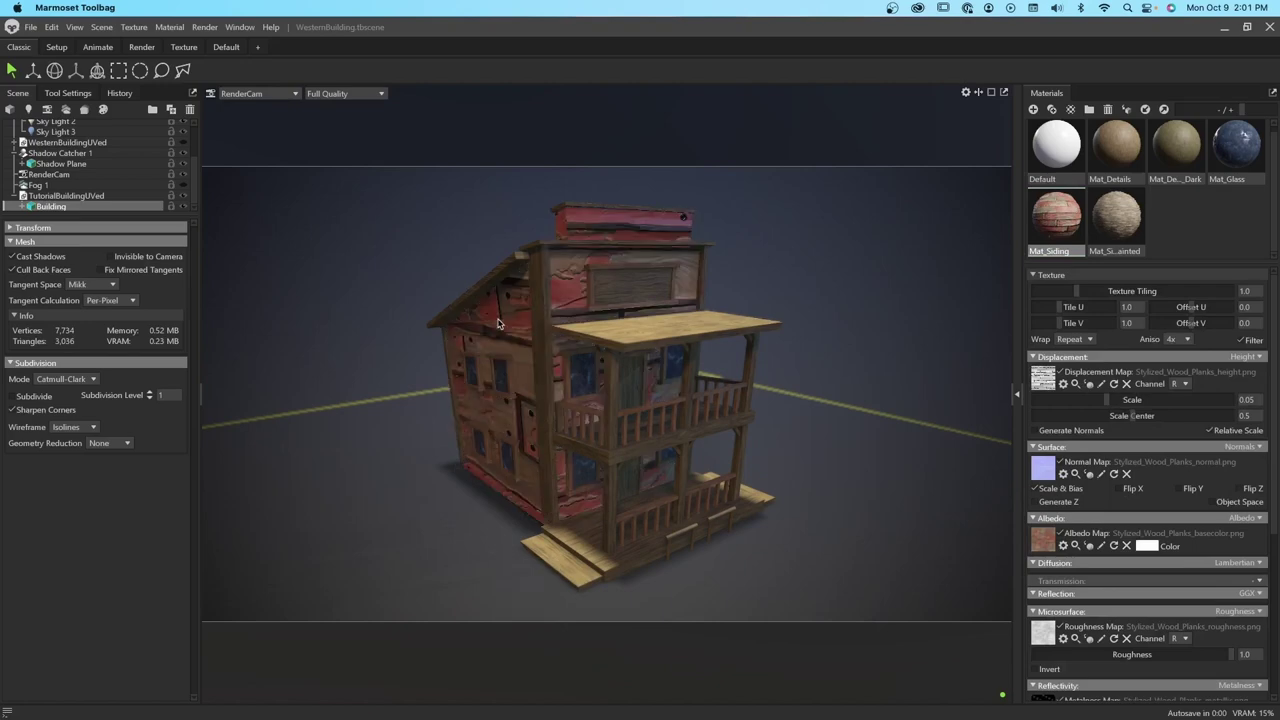
{"action": "mouse_move", "coordinate": [433, 415]}
{"action": "left_mouse_down"}
{"action": "mouse_move", "coordinate": [390, 420]}
{"action": "mouse_move", "coordinate": [502, 427]}
{"action": "mouse_move", "coordinate": [435, 418]}
{"action": "left_mouse_up"}
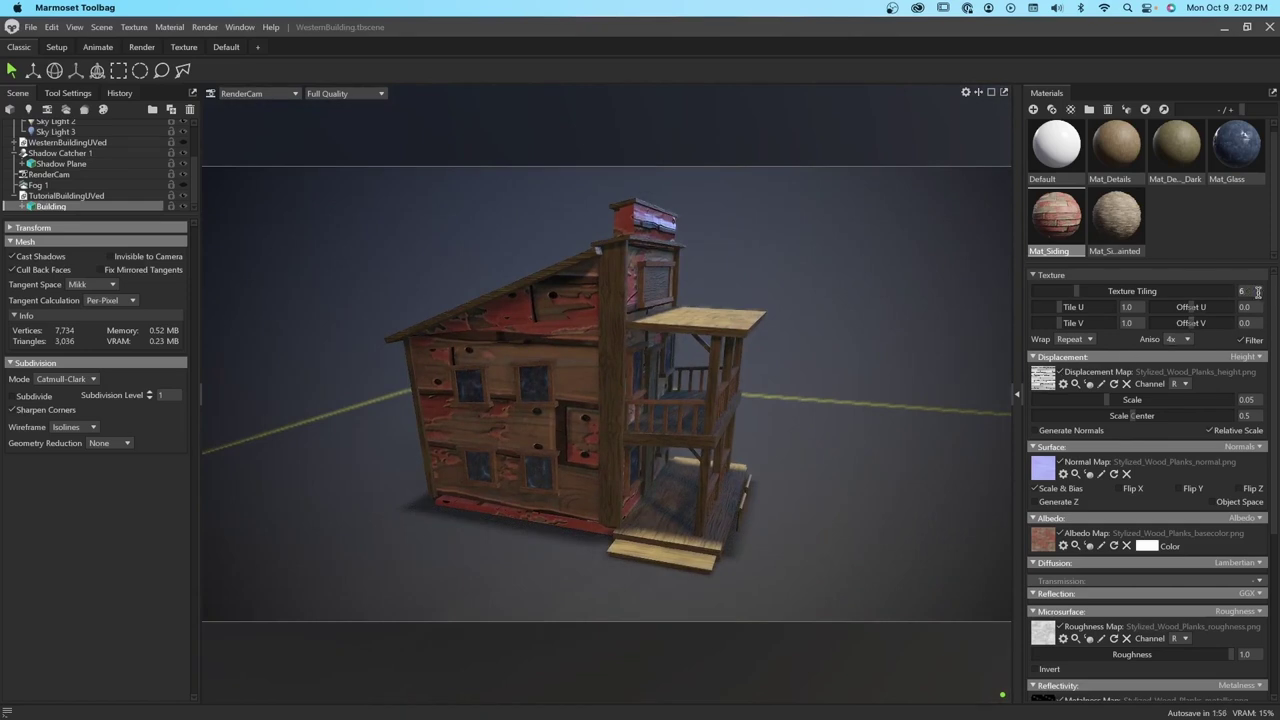
Set Mat_Siding's Texture Tiling to 6 and check the plank scale on the walls up close and from afar
{"action": "key", "text": "Return"}
{"action": "left_click_drag", "start_coordinate": [498, 452], "coordinate": [585, 439]}
{"action": "scroll", "coordinate": [637, 436], "scroll_direction": "up", "scroll_amount": 5}
{"action": "left_click_drag", "start_coordinate": [686, 400], "coordinate": [576, 386]}
{"action": "scroll", "coordinate": [590, 395], "scroll_direction": "down", "scroll_amount": 3}
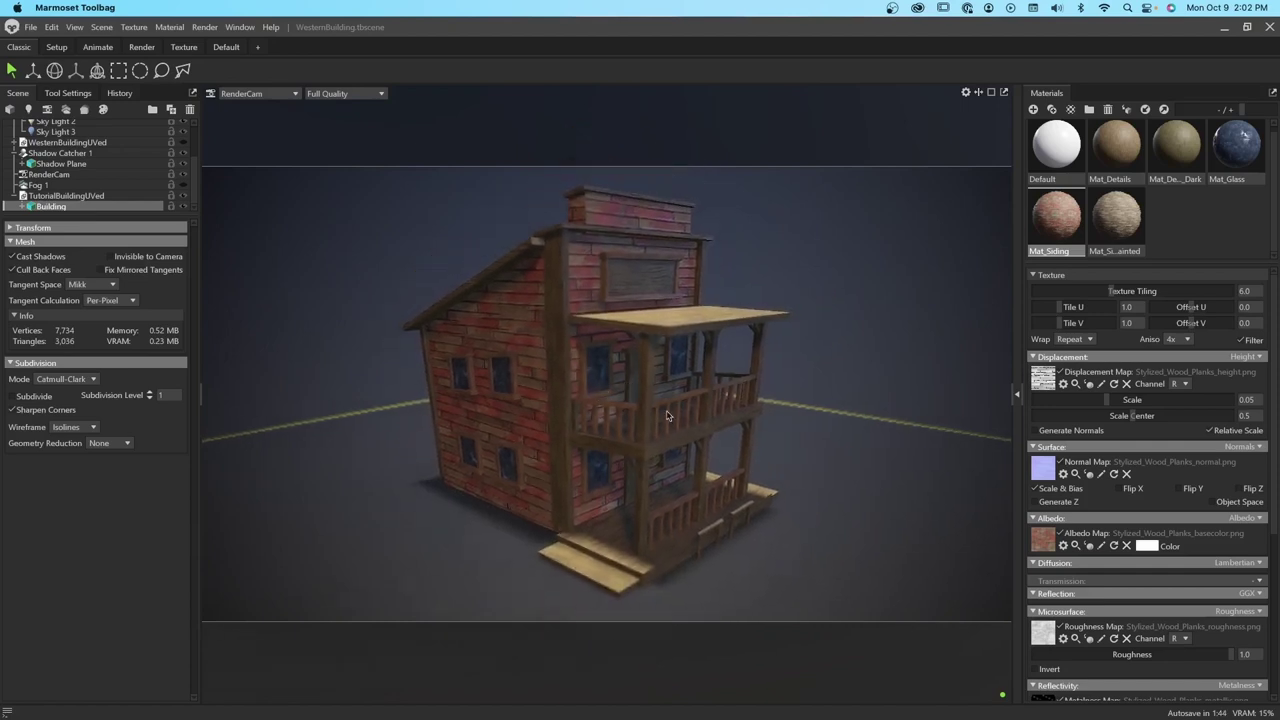
{"action": "left_click_drag", "start_coordinate": [712, 449], "coordinate": [698, 454]}
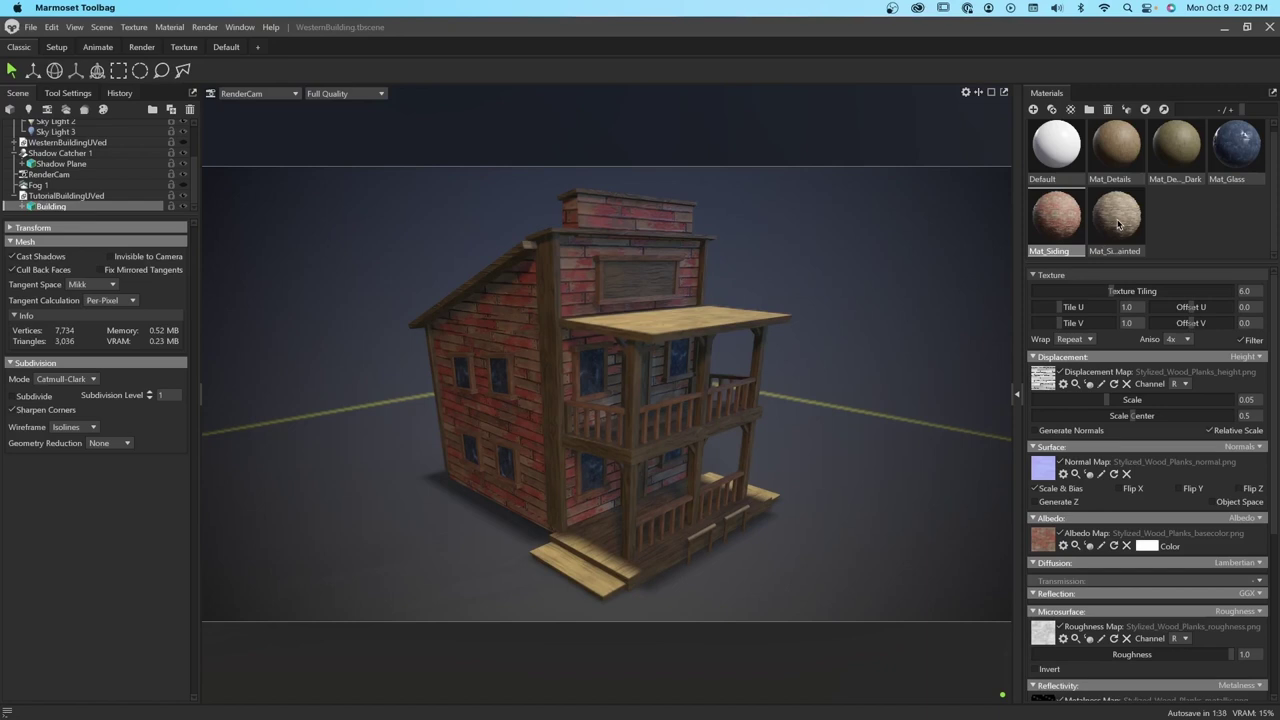
Try the alternate brown plank siding material on the front wall and switch back to Mat_Siding
{"action": "left_click_drag", "start_coordinate": [1119, 224], "coordinate": [593, 361]}
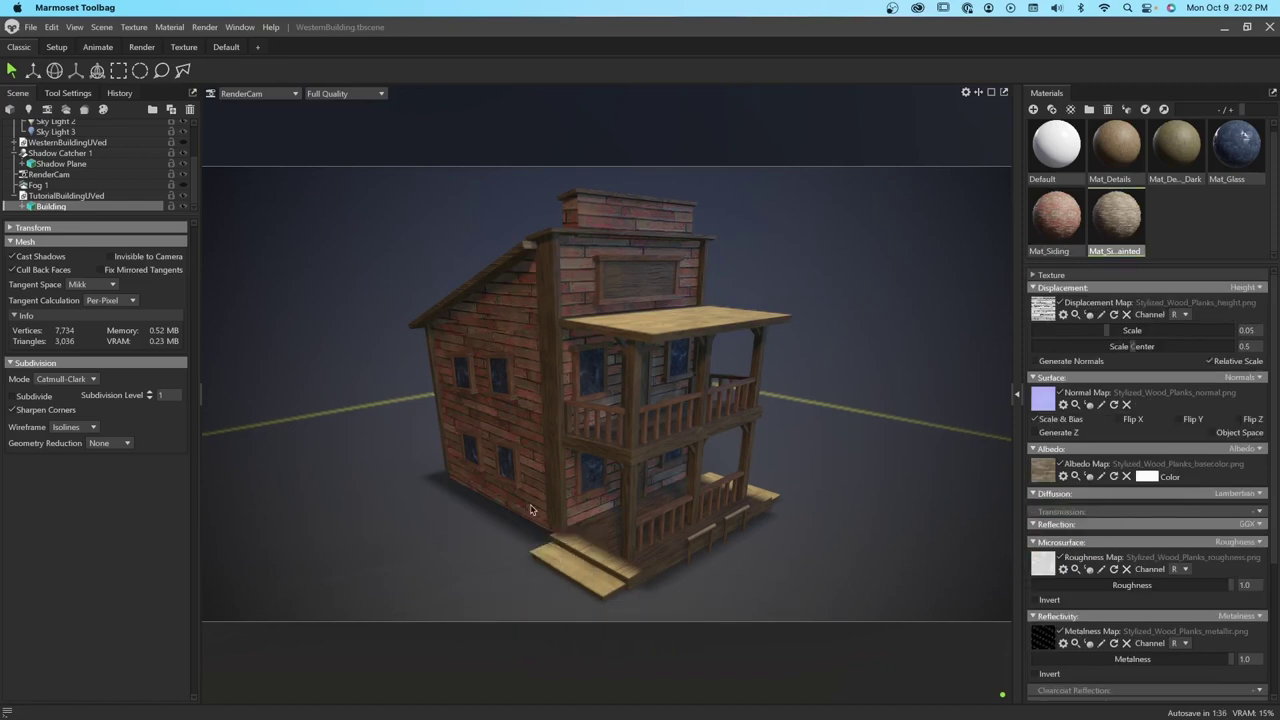
{"action": "left_click_drag", "start_coordinate": [1065, 224], "coordinate": [643, 323]}
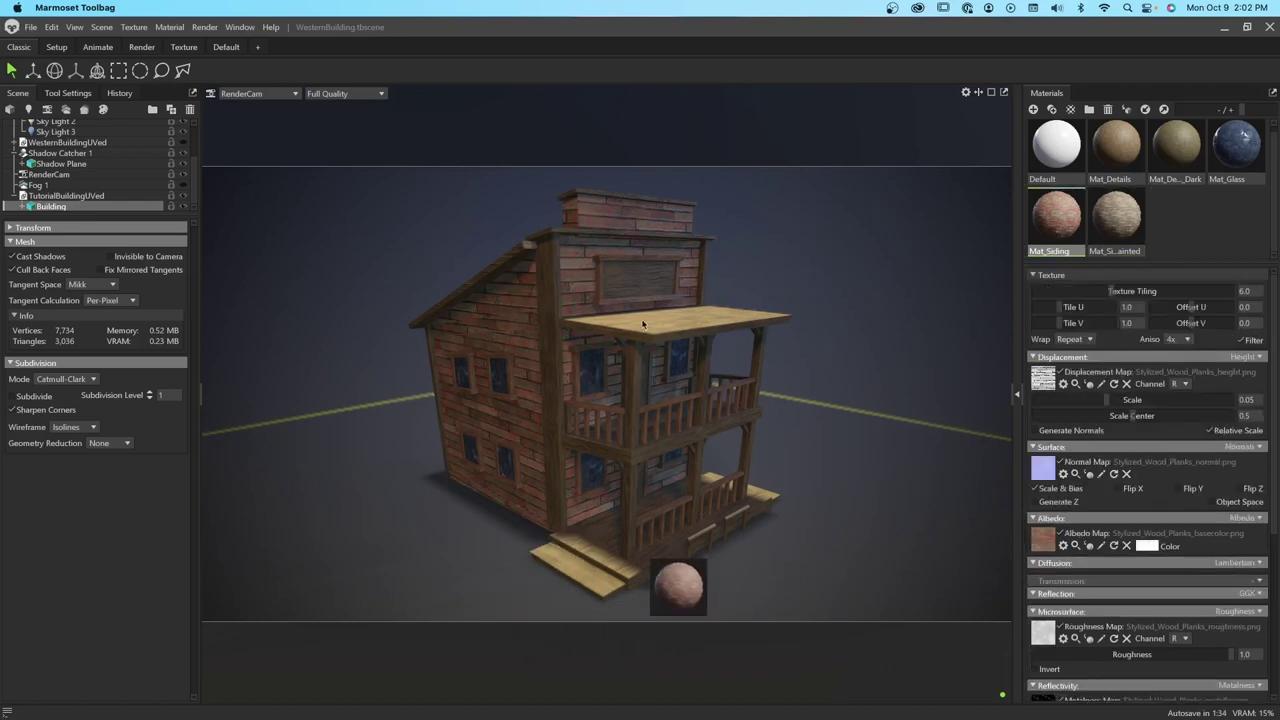